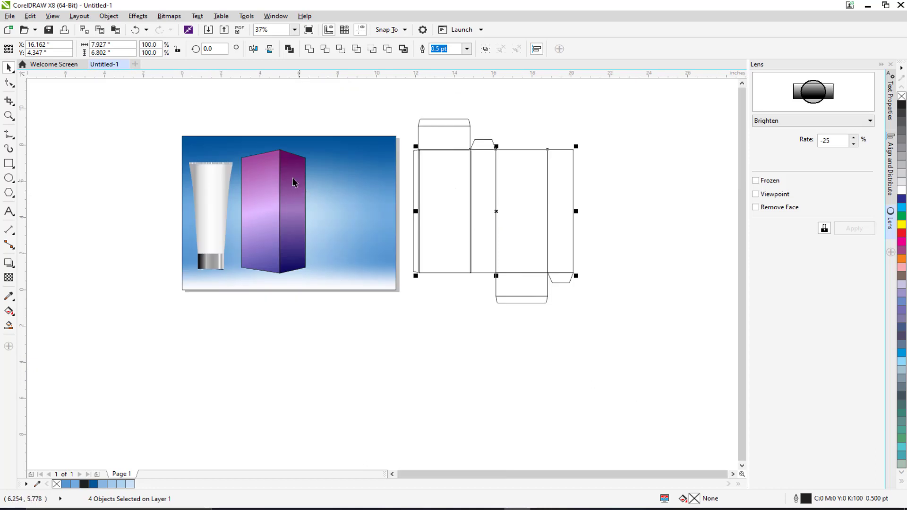
Step: Give the four selected box panels of the flat template a fountain fill copied from the mockup box's front face
{"action": "left_click", "coordinate": [9, 310]}
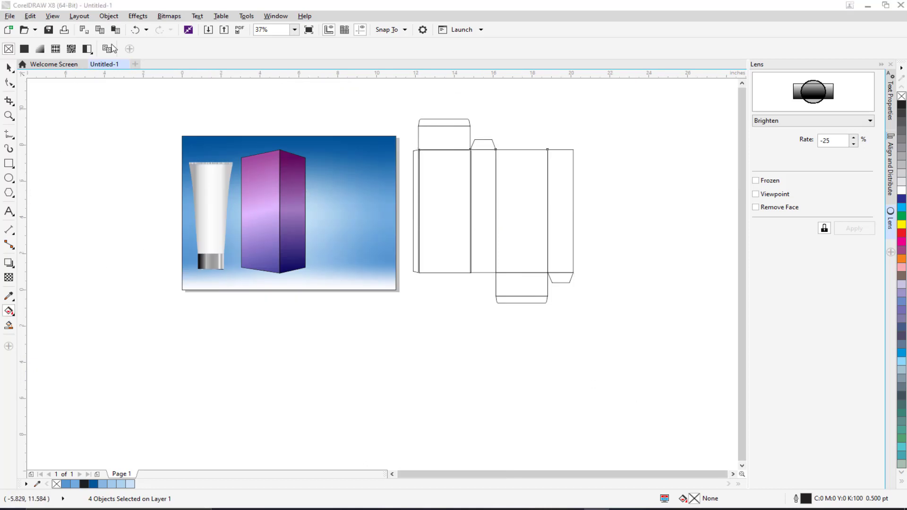
{"action": "left_click", "coordinate": [40, 49]}
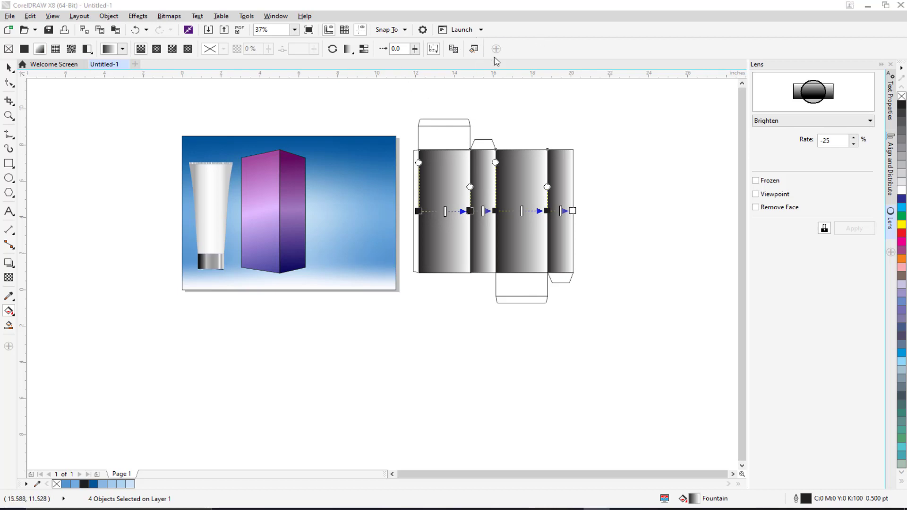
{"action": "left_click", "coordinate": [456, 49]}
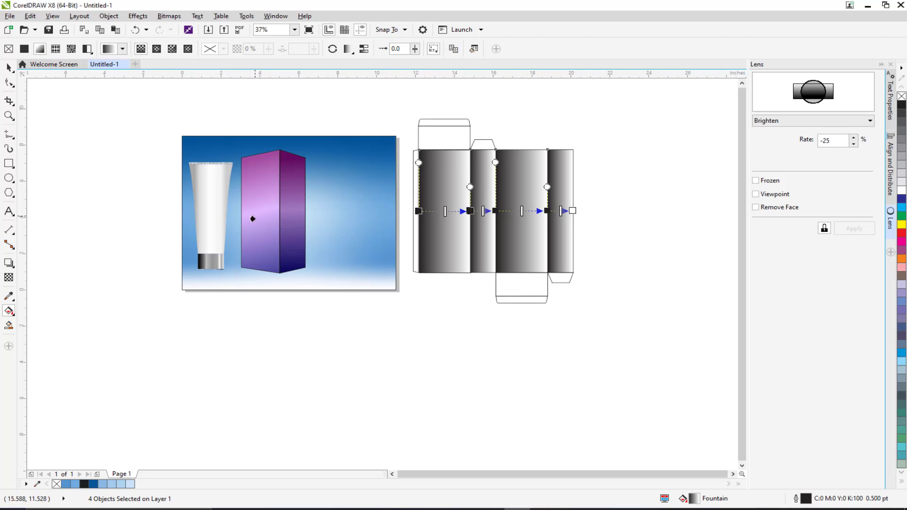
{"action": "left_click", "coordinate": [259, 199]}
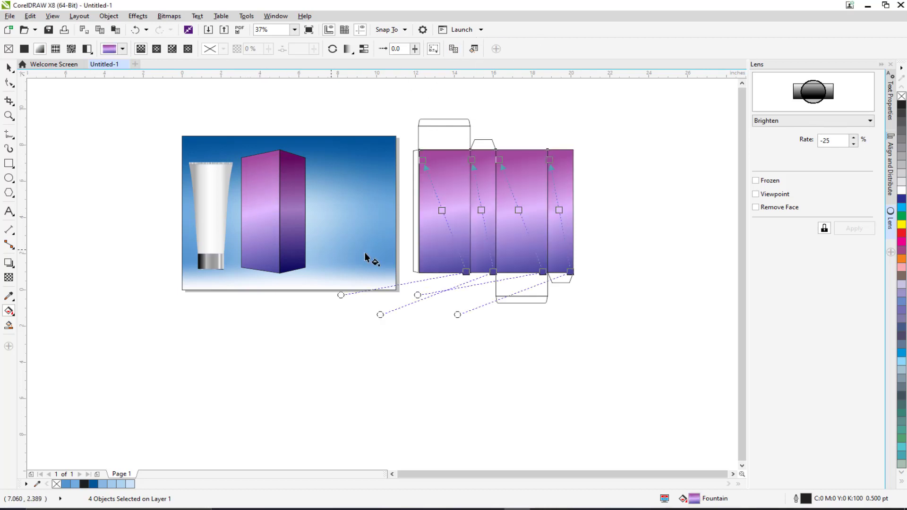
{"action": "scroll", "coordinate": [404, 274], "scroll_direction": "up", "scroll_amount": 2}
{"action": "left_click_drag", "start_coordinate": [404, 274], "coordinate": [380, 298]}
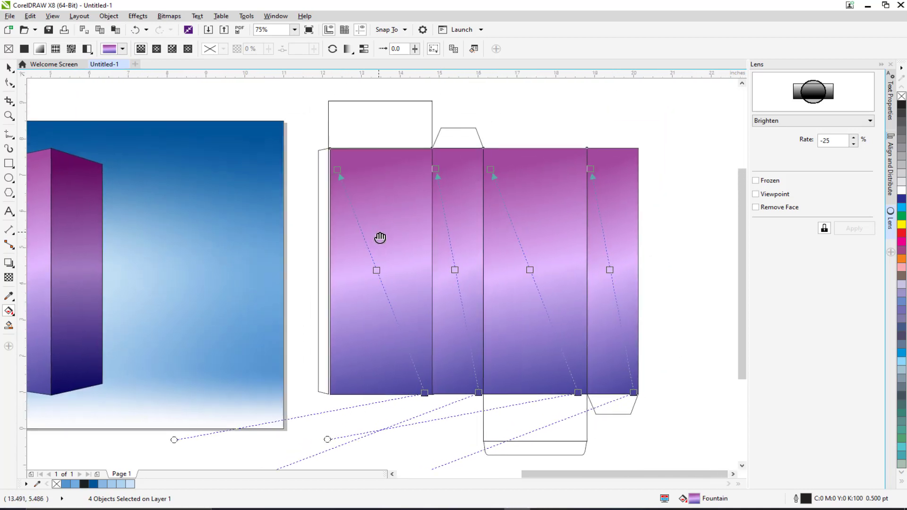
Step: Move the first panel's fountain fill start colour node to that panel's upper-left corner
{"action": "left_click", "coordinate": [316, 143]}
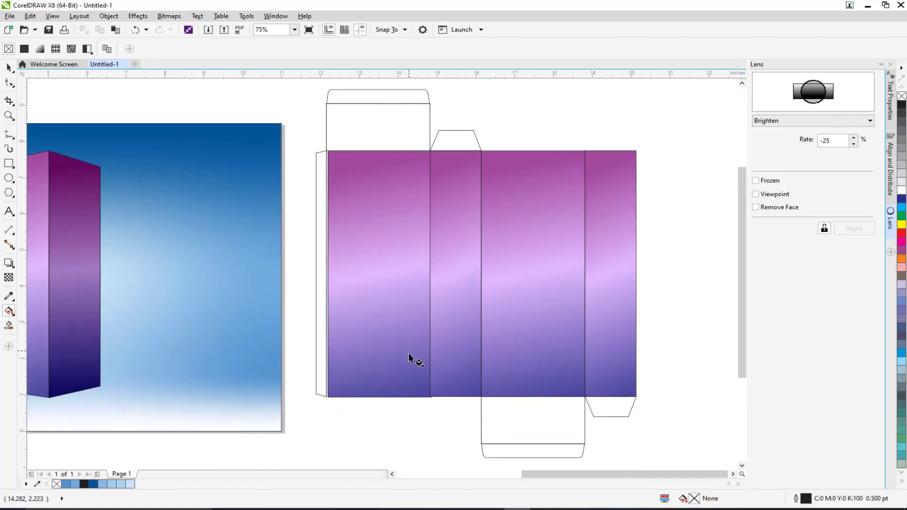
{"action": "left_click", "coordinate": [419, 370]}
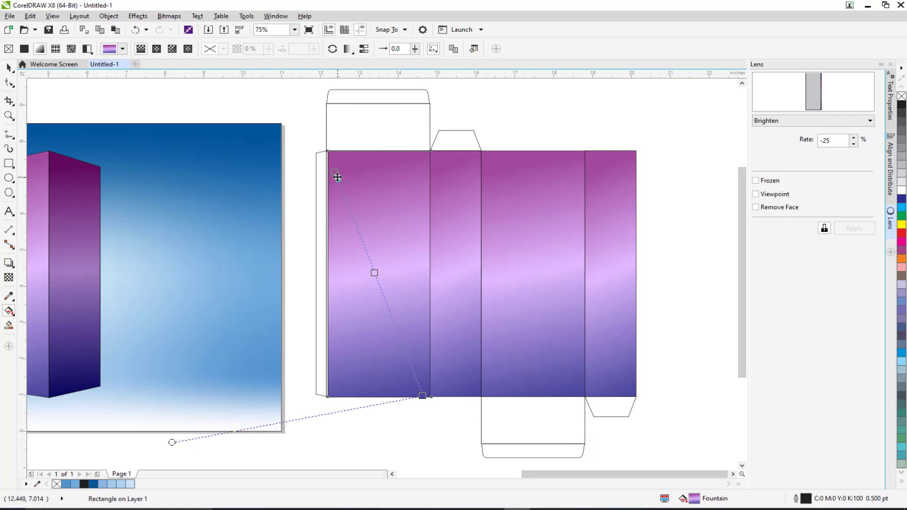
{"action": "left_click_drag", "start_coordinate": [337, 176], "coordinate": [327, 151]}
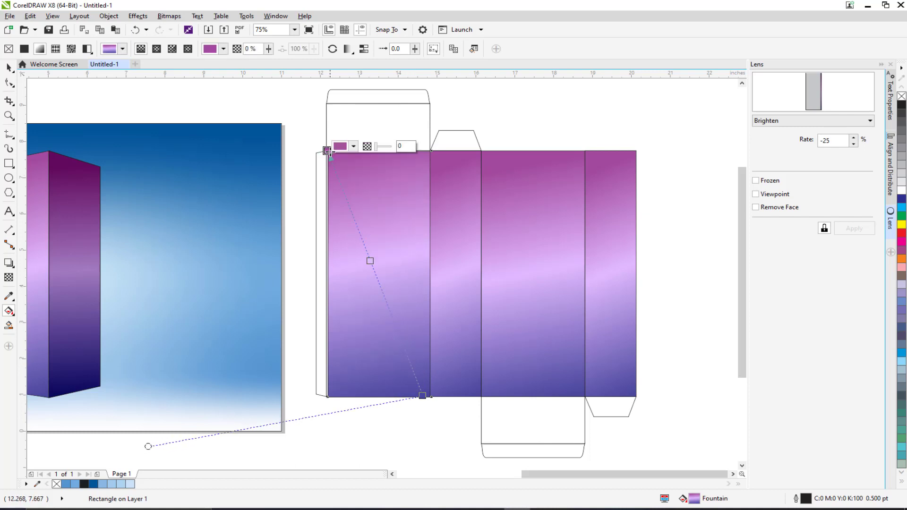
Step: Zoom in to check the first panel's corners against the glue flap, and align the top edges of the flap and all four panels
{"action": "scroll", "coordinate": [328, 155], "scroll_direction": "up", "scroll_amount": 3}
{"action": "scroll", "coordinate": [327, 157], "scroll_direction": "down", "scroll_amount": 2}
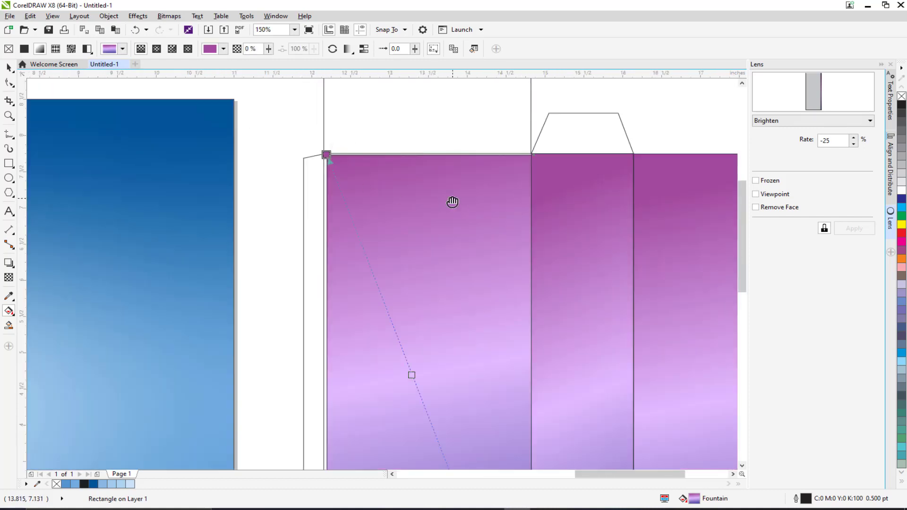
{"action": "scroll", "coordinate": [444, 151], "scroll_direction": "up", "scroll_amount": 2}
{"action": "scroll", "coordinate": [477, 168], "scroll_direction": "down", "scroll_amount": 1}
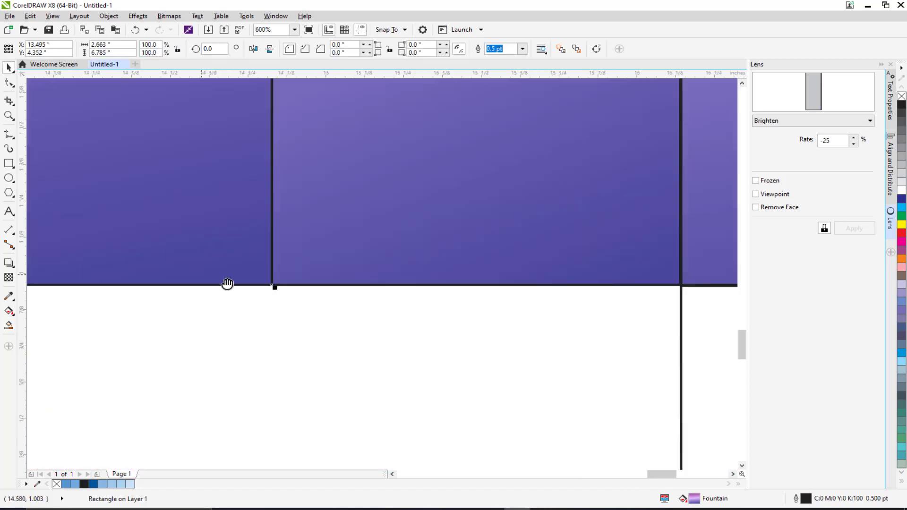
{"action": "scroll", "coordinate": [227, 284], "scroll_direction": "up", "scroll_amount": 2}
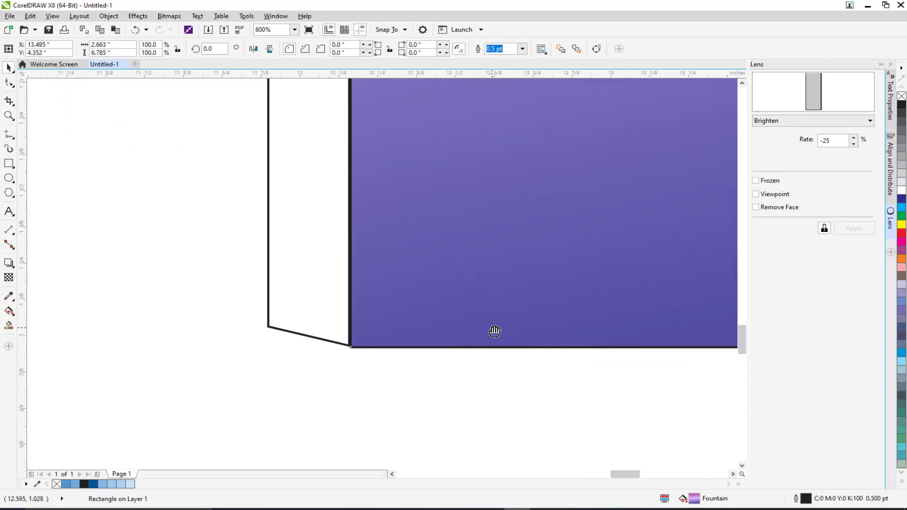
{"action": "scroll", "coordinate": [357, 341], "scroll_direction": "up", "scroll_amount": 3}
{"action": "left_click", "coordinate": [402, 338]}
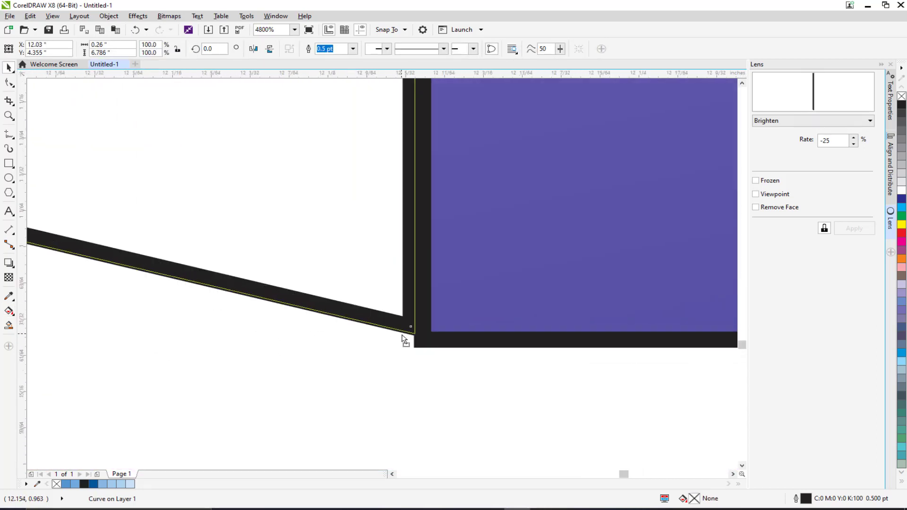
{"action": "scroll", "coordinate": [401, 338], "scroll_direction": "down", "scroll_amount": 6}
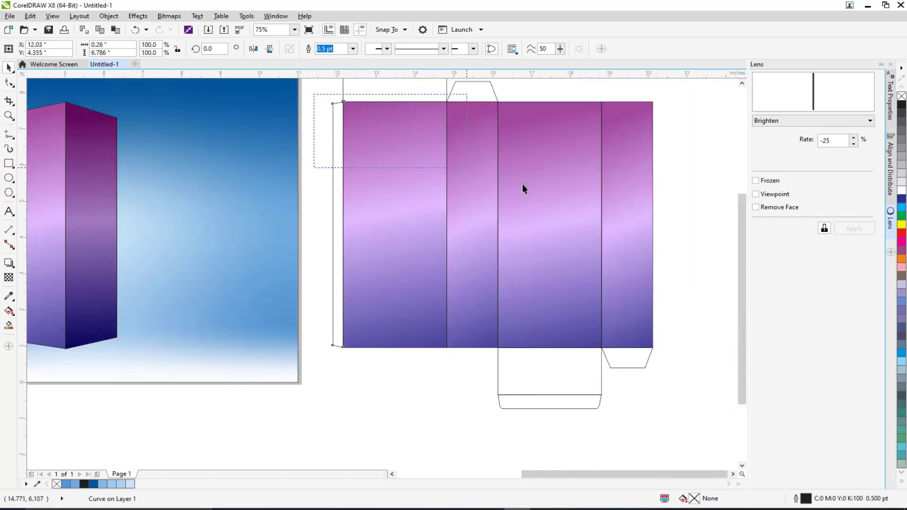
{"action": "left_click_drag", "start_coordinate": [522, 184], "coordinate": [707, 355]}
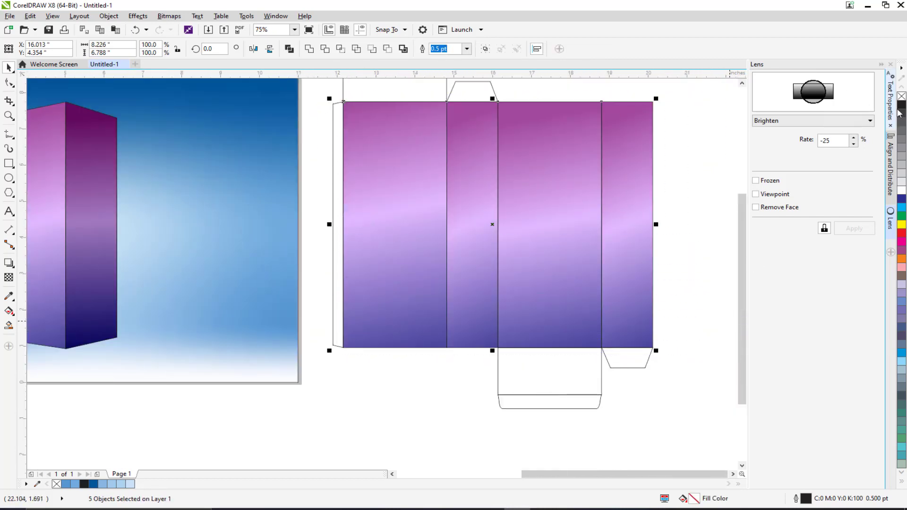
{"action": "left_click", "coordinate": [891, 170]}
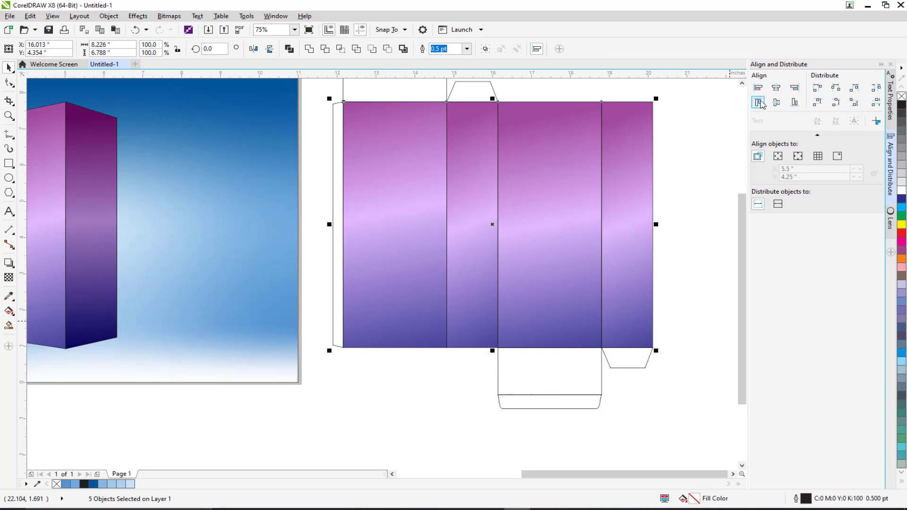
{"action": "left_click", "coordinate": [758, 102]}
{"action": "left_click_drag", "start_coordinate": [428, 136], "coordinate": [428, 153]}
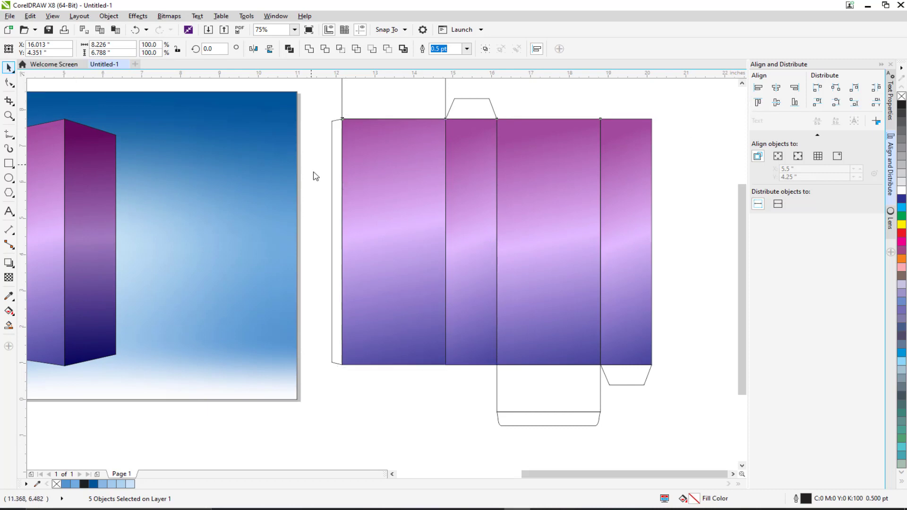
Step: Extend the third panel's fountain fill to that panel's lower-right corner
{"action": "left_click", "coordinate": [377, 162]}
{"action": "left_click", "coordinate": [9, 310]}
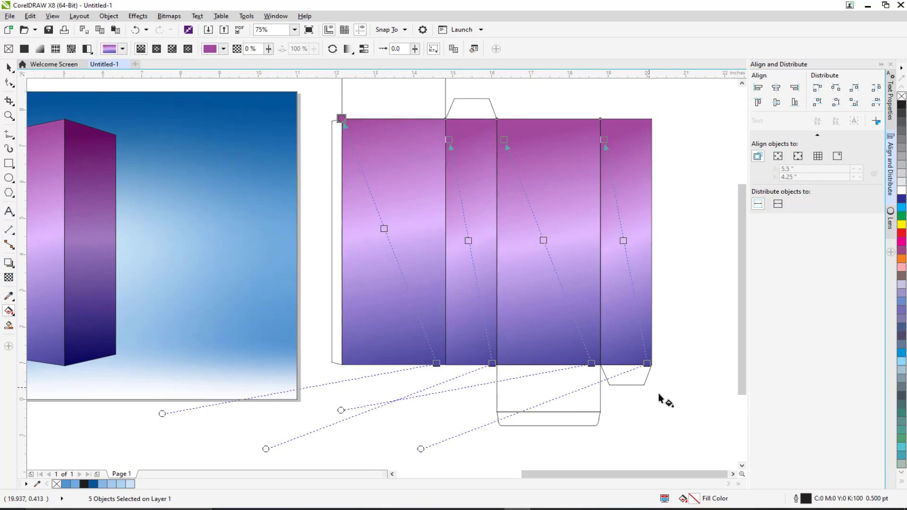
{"action": "left_click", "coordinate": [697, 418]}
{"action": "left_click", "coordinate": [563, 313]}
{"action": "left_click_drag", "start_coordinate": [591, 363], "coordinate": [599, 365]}
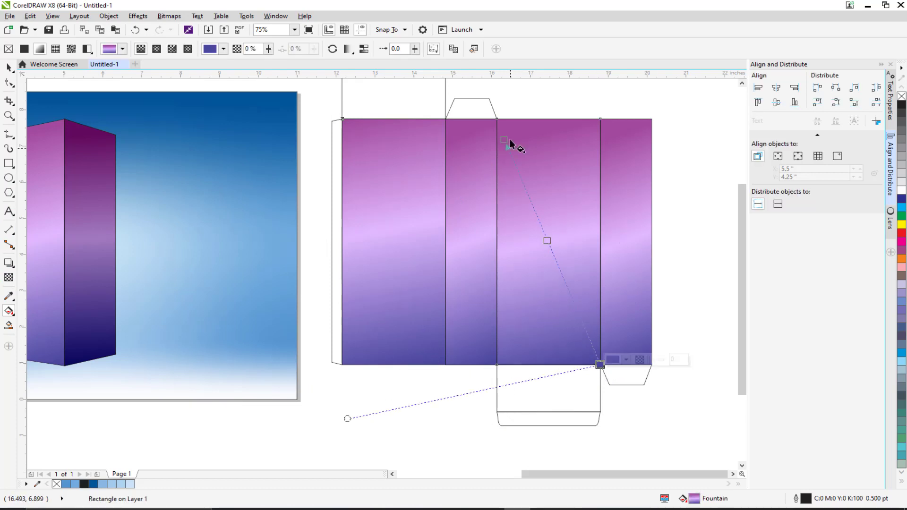
Step: Mirror the second panel's gradient direction so it runs from its upper-right corner to its lower-left corner
{"action": "left_click", "coordinate": [467, 185]}
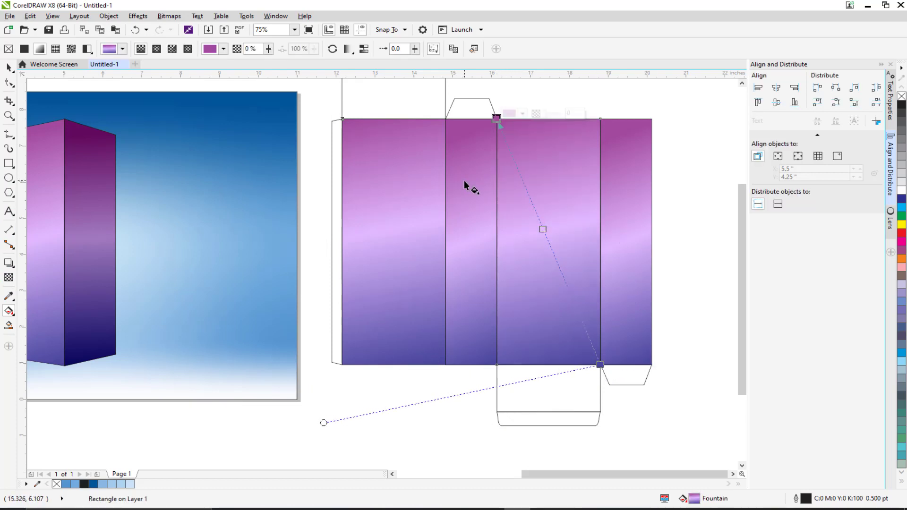
{"action": "left_click_drag", "start_coordinate": [449, 140], "coordinate": [496, 122]}
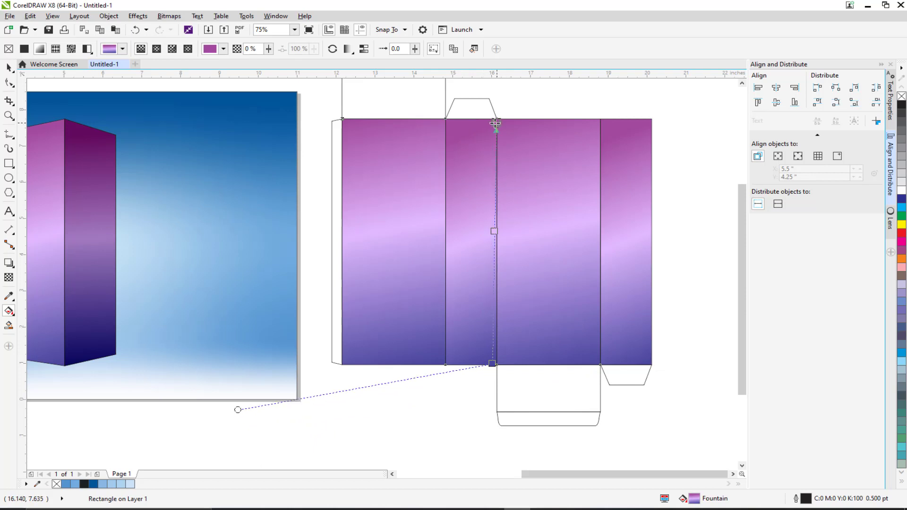
{"action": "left_click_drag", "start_coordinate": [492, 364], "coordinate": [449, 365]}
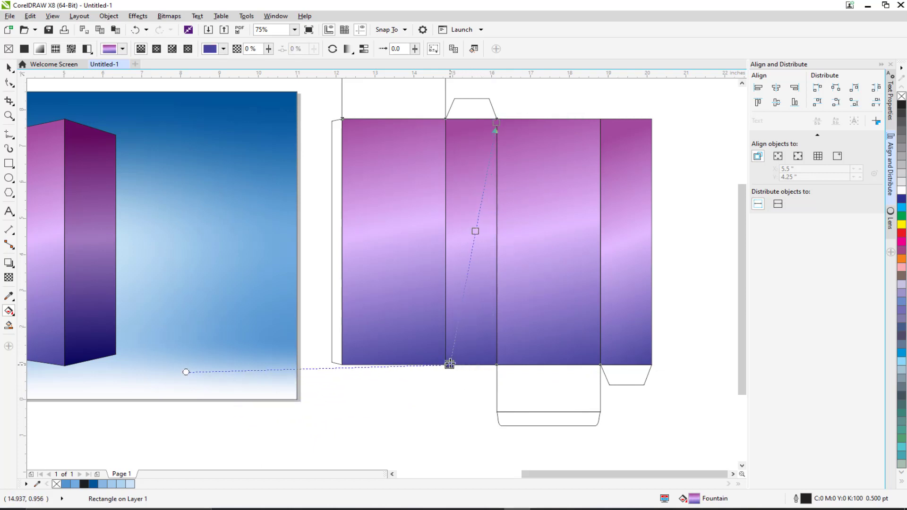
Step: Run the fourth panel's gradient from its upper-right to its lower-left corner and skew it to slope opposite to the third panel's
{"action": "left_click", "coordinate": [618, 177]}
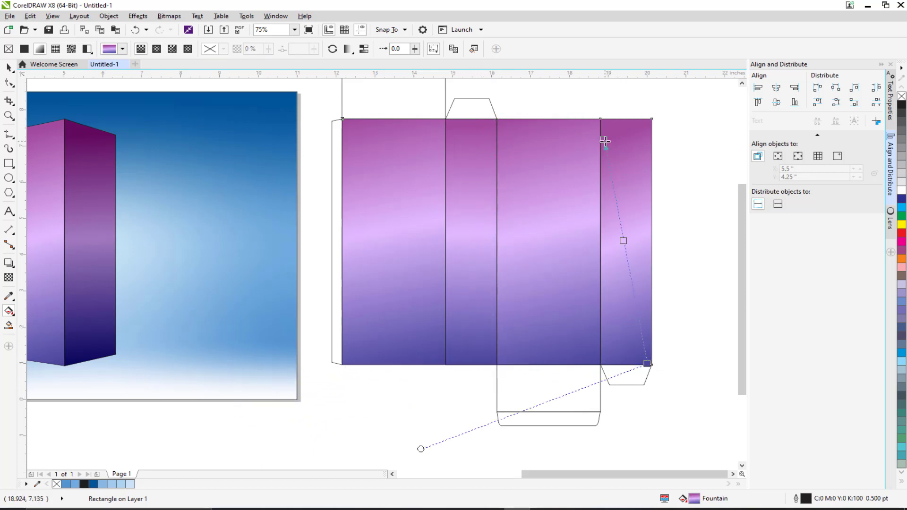
{"action": "left_click_drag", "start_coordinate": [605, 141], "coordinate": [651, 119]}
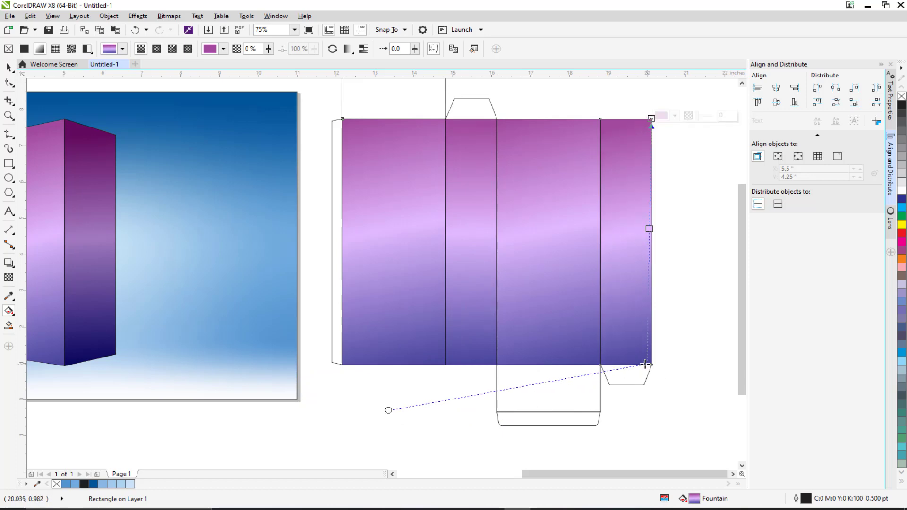
{"action": "left_click_drag", "start_coordinate": [645, 364], "coordinate": [600, 364]}
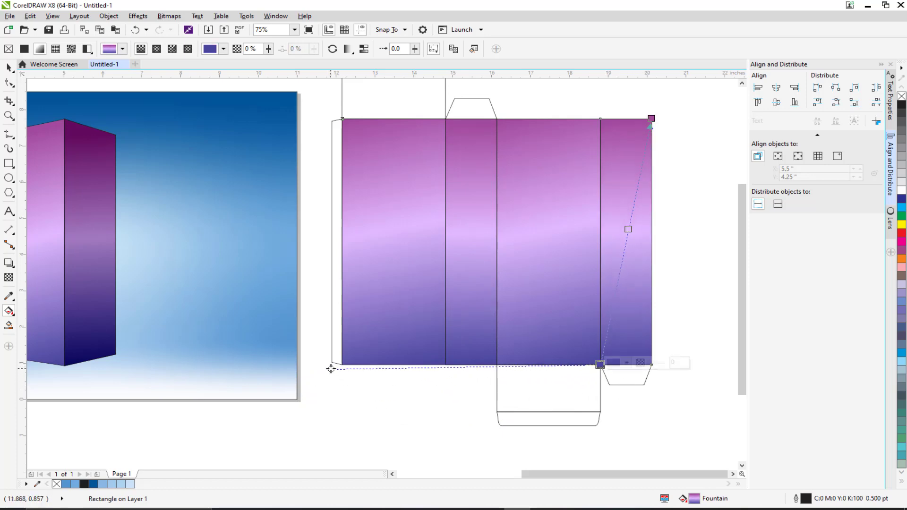
{"action": "left_click_drag", "start_coordinate": [331, 369], "coordinate": [374, 301]}
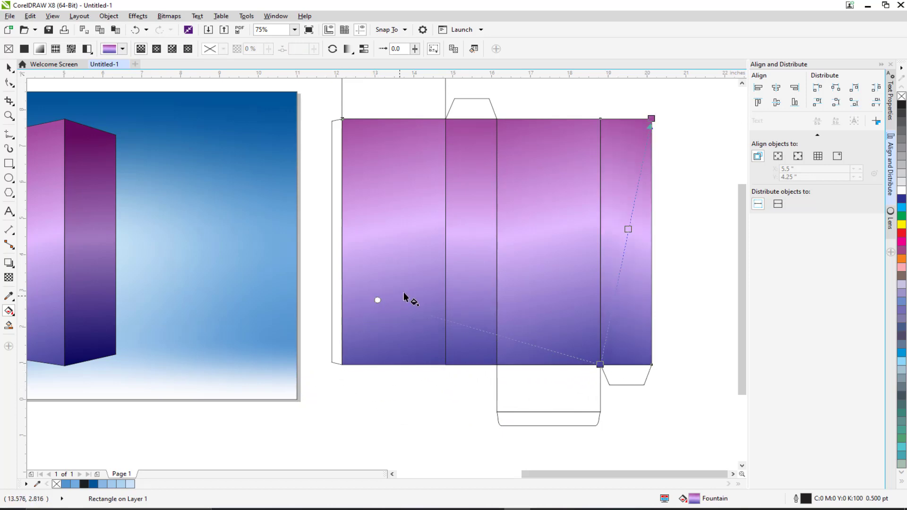
Step: Skew the second panel's fountain fill so its colour bands slope opposite to the neighbouring wide panels
{"action": "left_click", "coordinate": [461, 260]}
{"action": "left_click", "coordinate": [450, 364]}
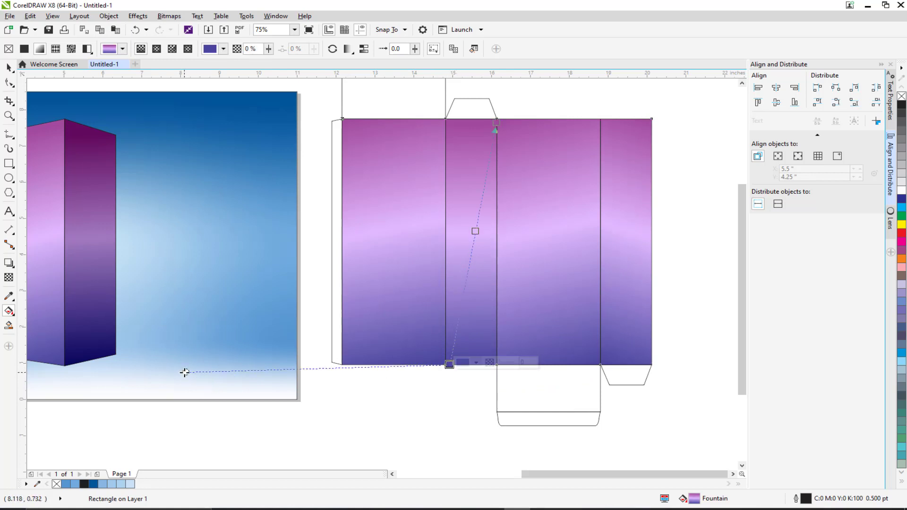
{"action": "left_click_drag", "start_coordinate": [184, 372], "coordinate": [203, 304]}
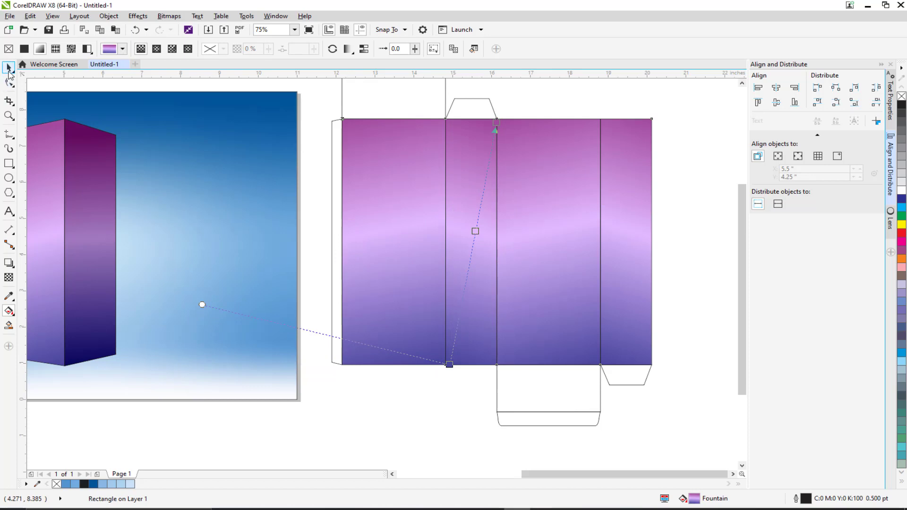
Step: Fill the lid rectangle above the first panel with a fountain fill copied from the first panel
{"action": "left_click", "coordinate": [9, 68]}
{"action": "left_click", "coordinate": [331, 176]}
{"action": "scroll", "coordinate": [346, 197], "scroll_direction": "down", "scroll_amount": 1}
{"action": "scroll", "coordinate": [359, 227], "scroll_direction": "up", "scroll_amount": 1}
{"action": "left_click_drag", "start_coordinate": [344, 196], "coordinate": [336, 223]}
{"action": "left_click", "coordinate": [366, 155]}
{"action": "left_click_drag", "start_coordinate": [308, 178], "coordinate": [406, 253]}
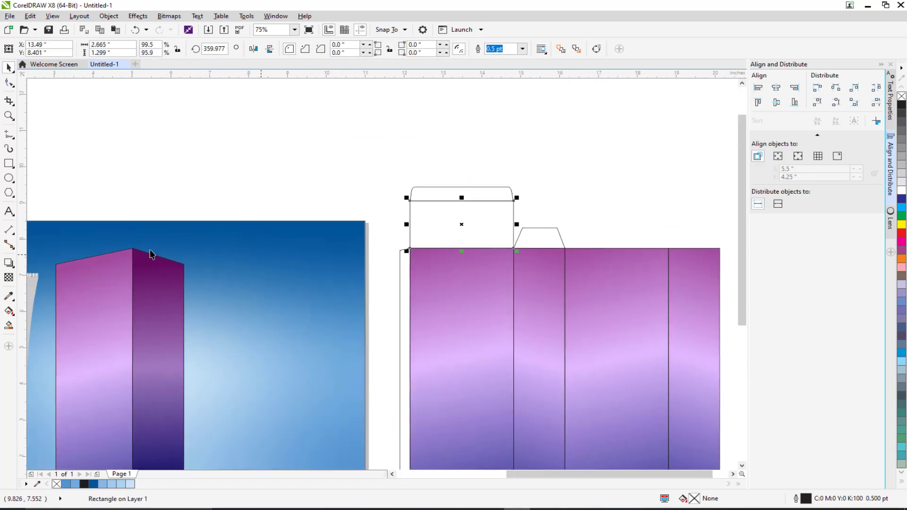
{"action": "left_click", "coordinate": [8, 311]}
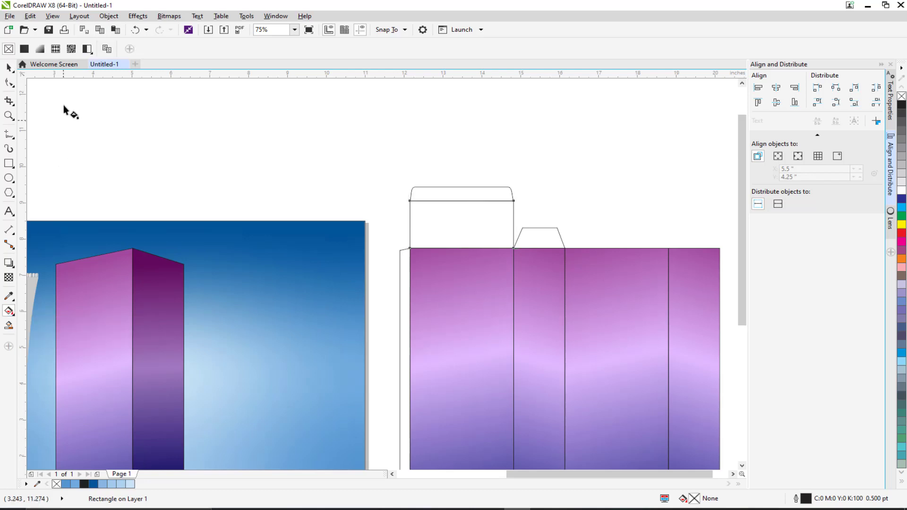
{"action": "left_click", "coordinate": [40, 49]}
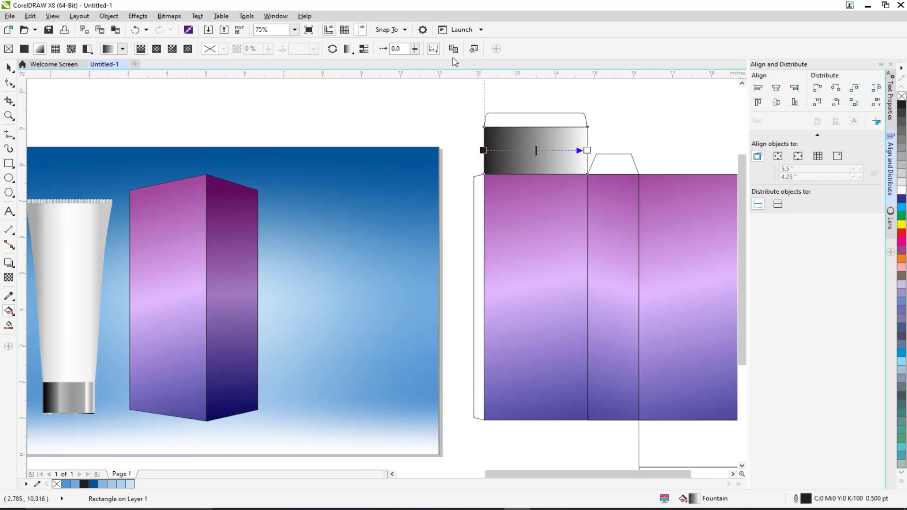
{"action": "left_click", "coordinate": [525, 239]}
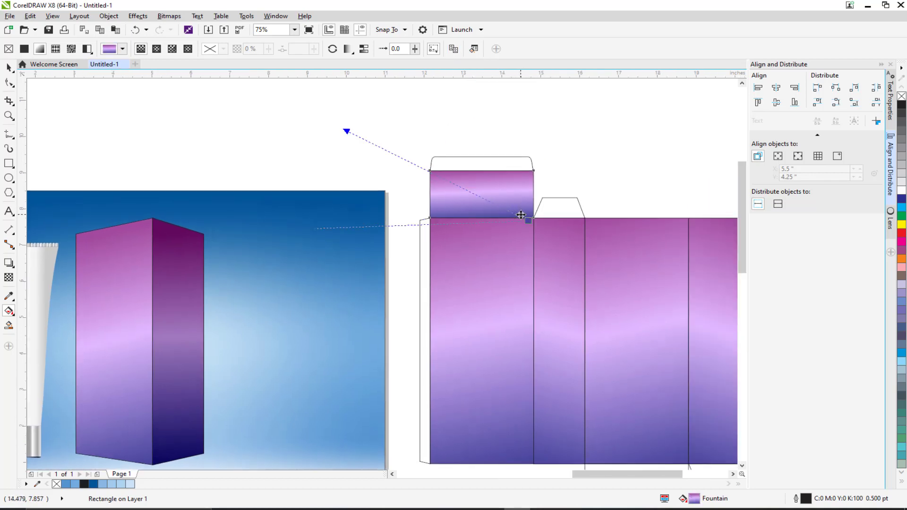
Step: Stretch the upper lid's gradient well past its lower-right corner and skew its colour bands to slope like the first panel's
{"action": "scroll", "coordinate": [522, 215], "scroll_direction": "up", "scroll_amount": 1}
{"action": "left_click_drag", "start_coordinate": [529, 223], "coordinate": [644, 360]}
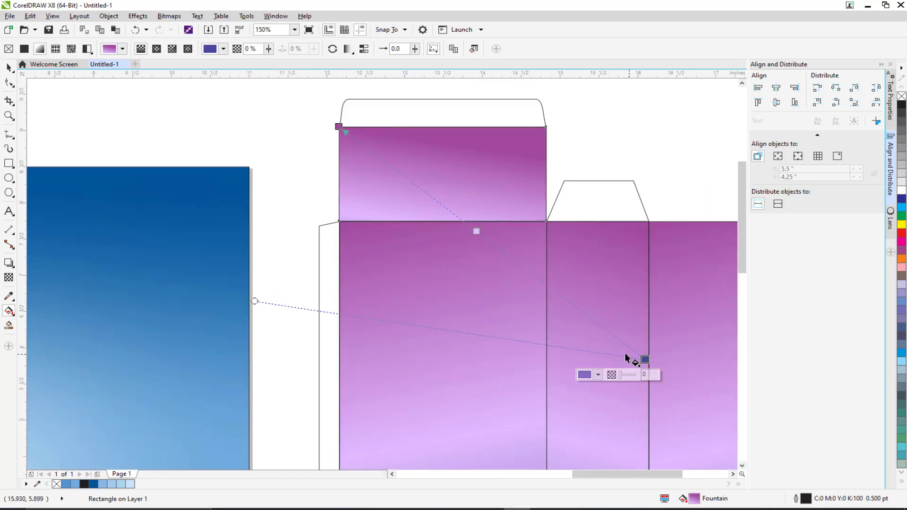
{"action": "left_click_drag", "start_coordinate": [254, 302], "coordinate": [257, 394]}
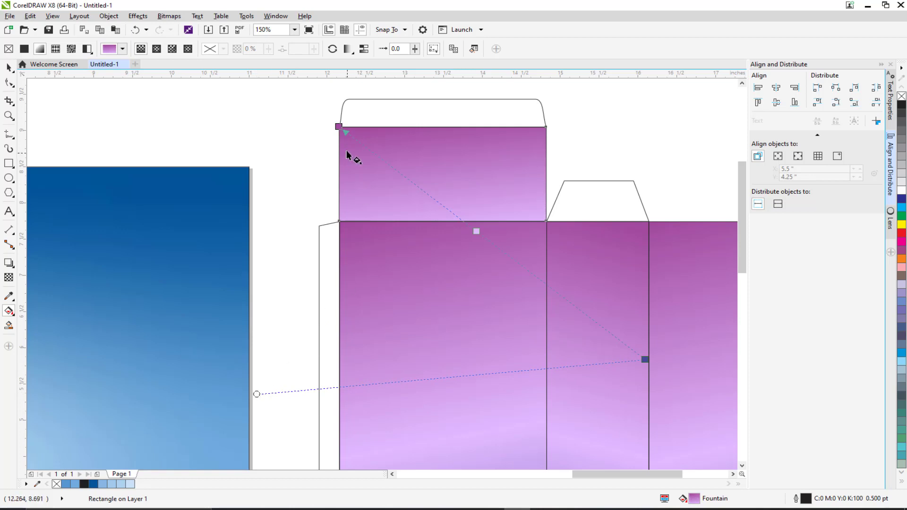
{"action": "left_click_drag", "start_coordinate": [505, 262], "coordinate": [284, 228]}
{"action": "scroll", "coordinate": [337, 238], "scroll_direction": "down", "scroll_amount": 1}
{"action": "left_click_drag", "start_coordinate": [352, 265], "coordinate": [406, 238]}
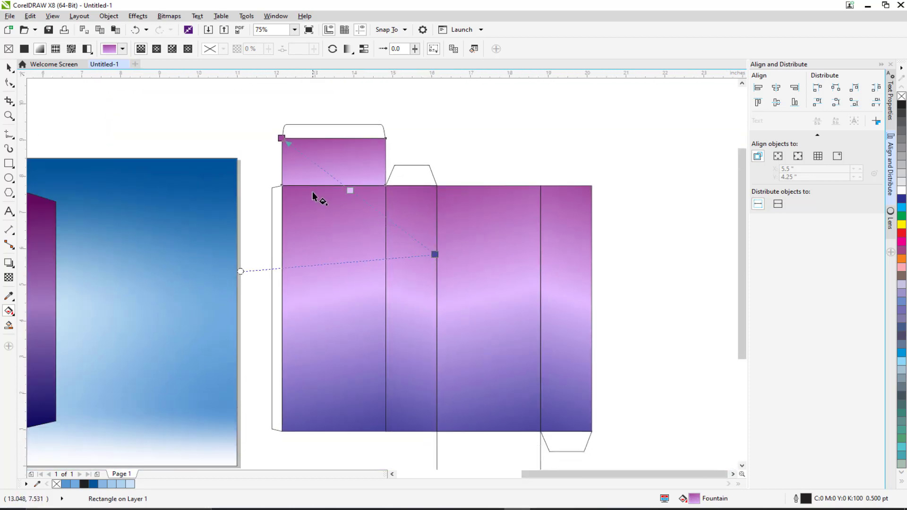
Step: Remove the light lilac middle colour from the upper lid's gradient and shorten the gradient to end just beyond the lid's lower-right corner
{"action": "left_click", "coordinate": [350, 191]}
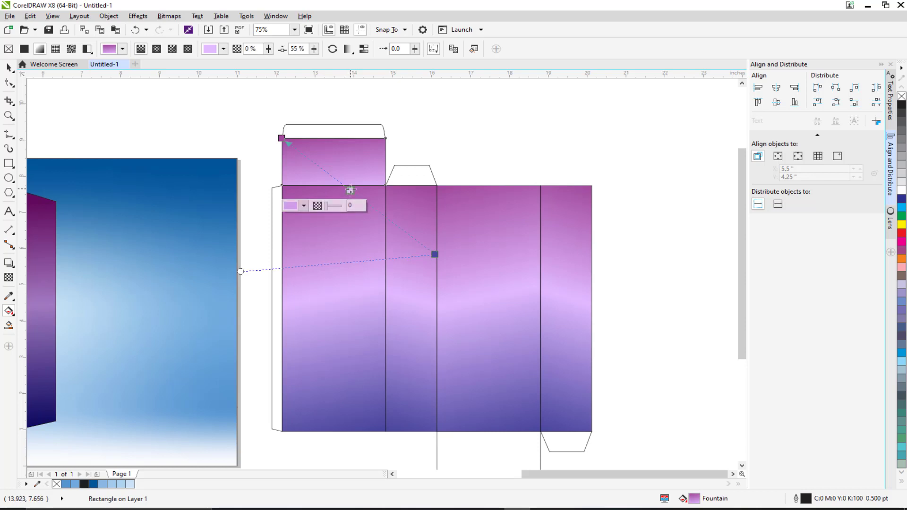
{"action": "double_click", "coordinate": [350, 189]}
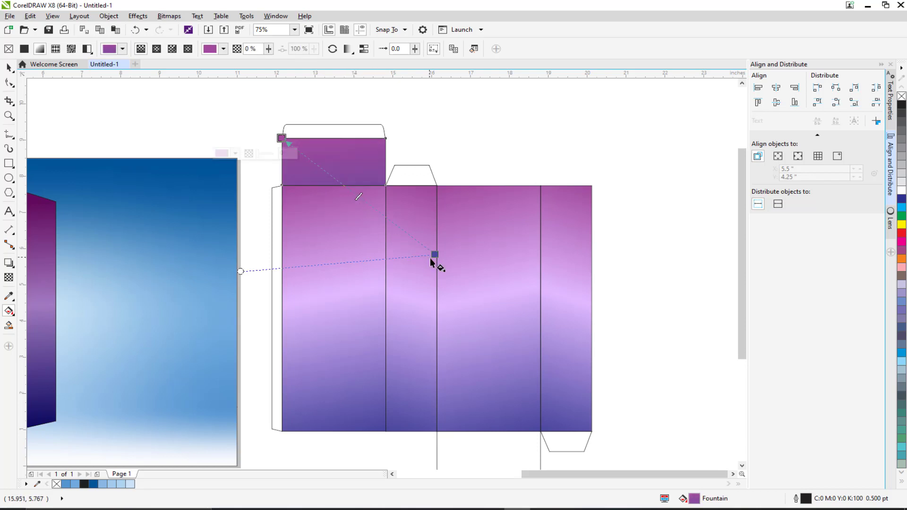
{"action": "left_click_drag", "start_coordinate": [436, 257], "coordinate": [391, 201]}
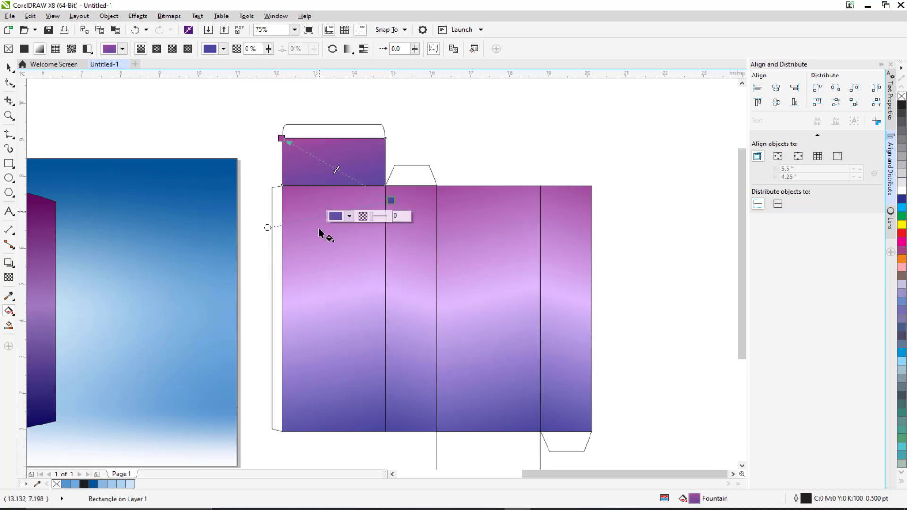
{"action": "scroll", "coordinate": [315, 255], "scroll_direction": "down", "scroll_amount": 1}
{"action": "left_click", "coordinate": [8, 68]}
{"action": "left_click", "coordinate": [124, 110]}
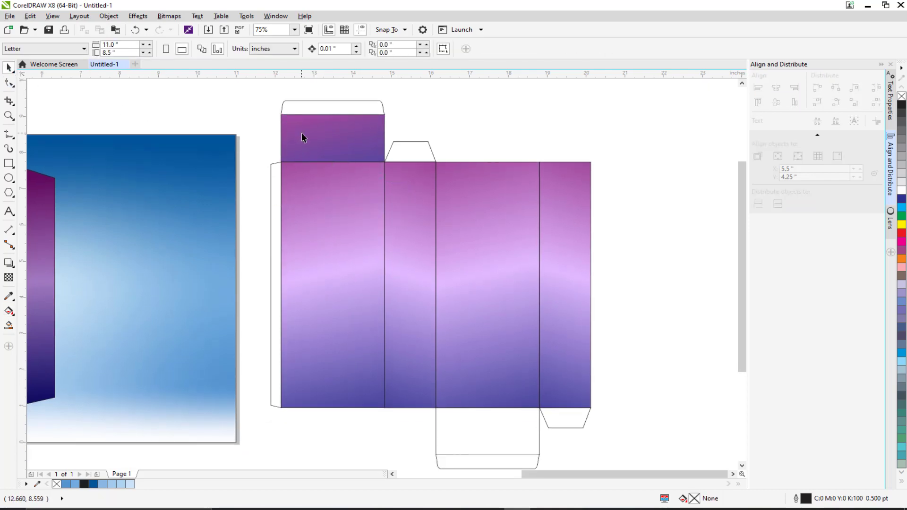
Step: Fill the lid rectangle below the third panel with a fountain fill copied from the upper lid
{"action": "left_click", "coordinate": [301, 132]}
{"action": "left_click", "coordinate": [521, 455]}
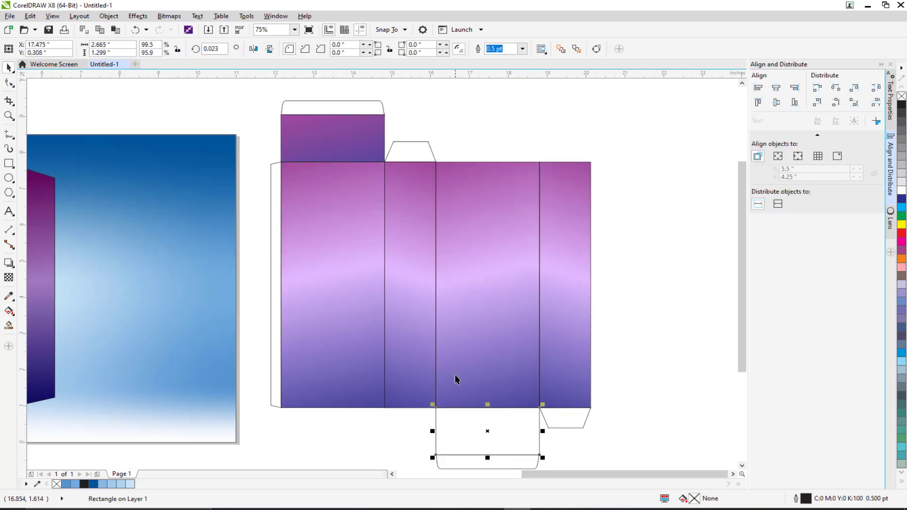
{"action": "left_click", "coordinate": [8, 311]}
{"action": "left_click", "coordinate": [40, 50]}
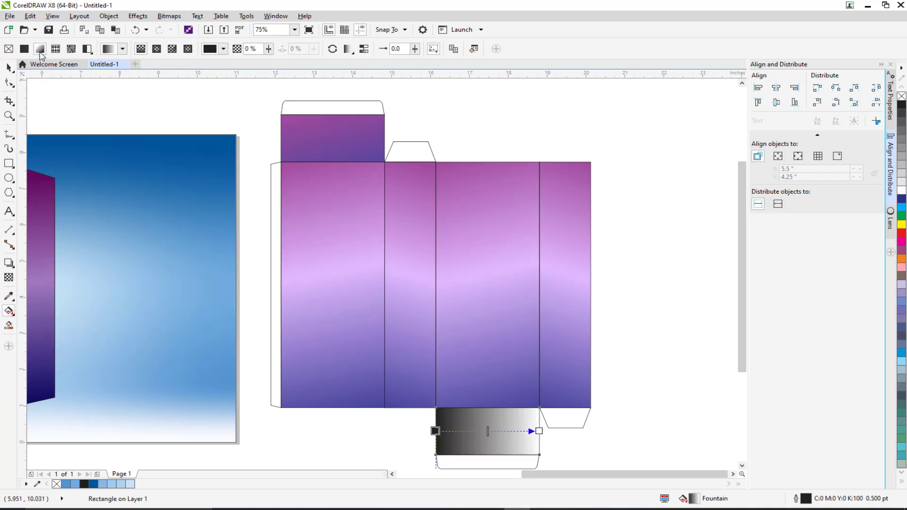
{"action": "left_click", "coordinate": [316, 139]}
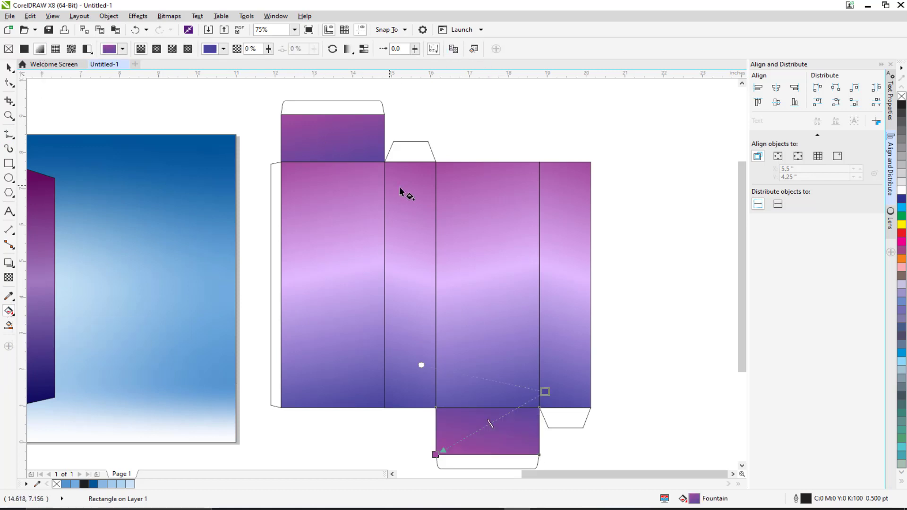
{"action": "left_click", "coordinate": [8, 68]}
{"action": "left_click", "coordinate": [232, 114]}
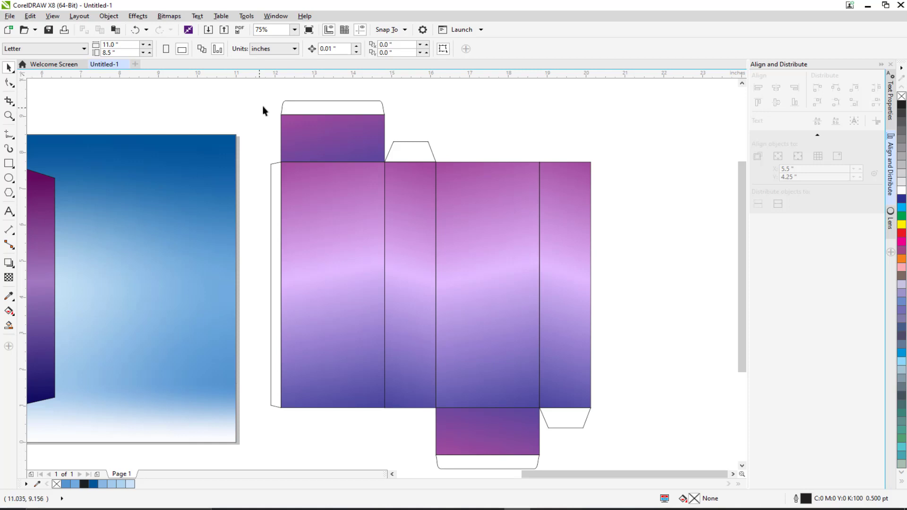
Step: Fill both trapezoid flaps, above the second panel and below the fourth, with a fountain fill copied from the upper lid
{"action": "left_click", "coordinate": [420, 150]}
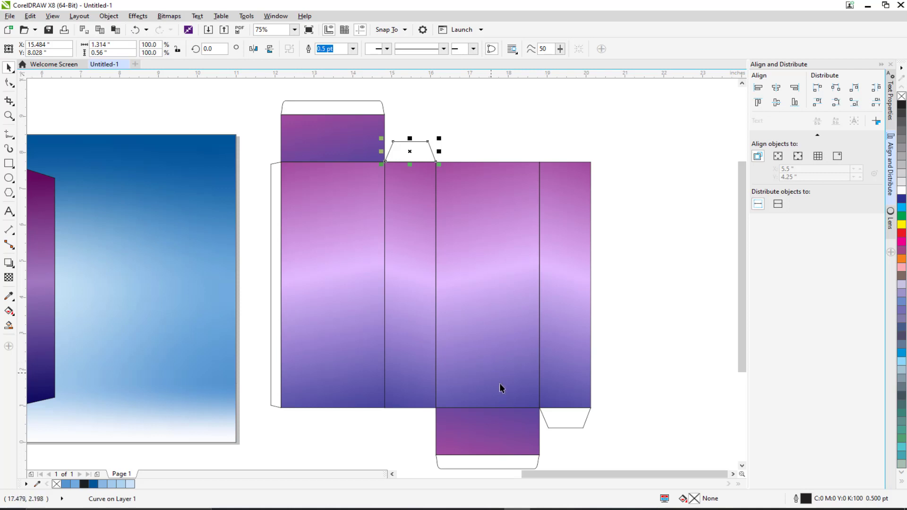
{"action": "left_click", "coordinate": [561, 426], "text": "shift"}
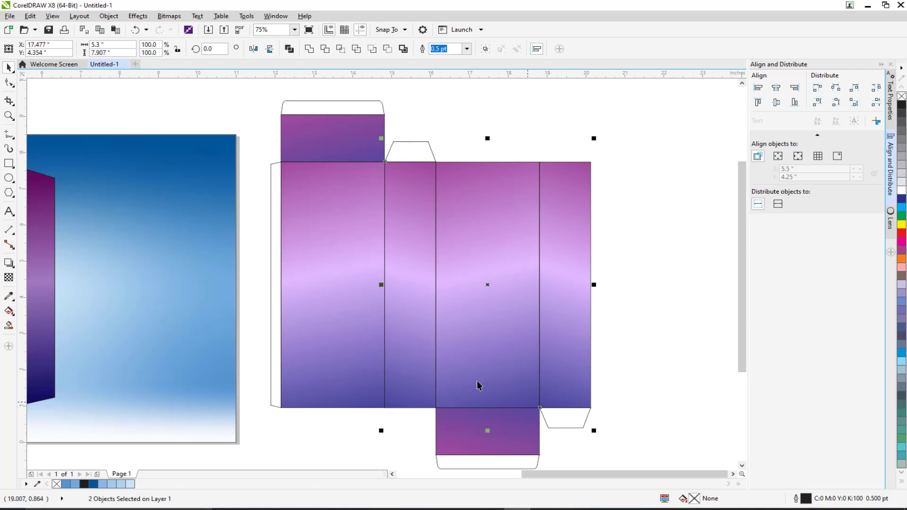
{"action": "left_click", "coordinate": [7, 315]}
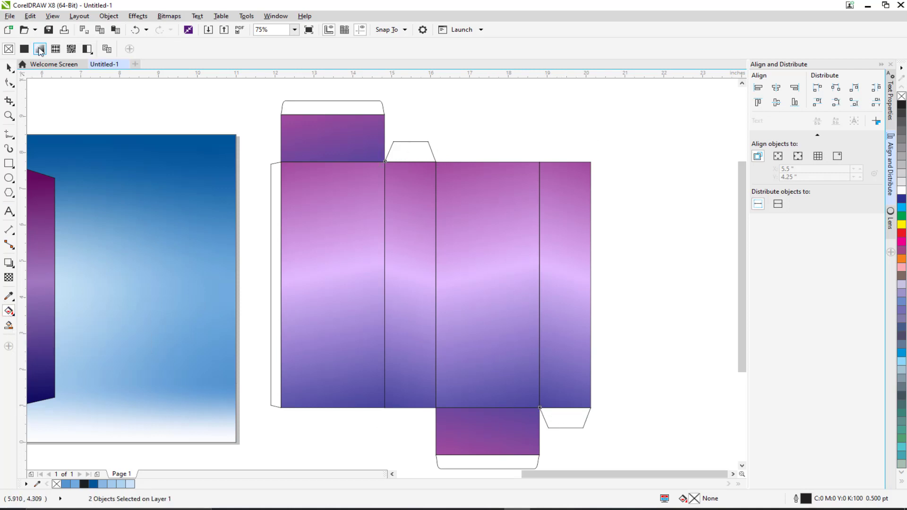
{"action": "left_click", "coordinate": [40, 49]}
{"action": "left_click", "coordinate": [329, 140]}
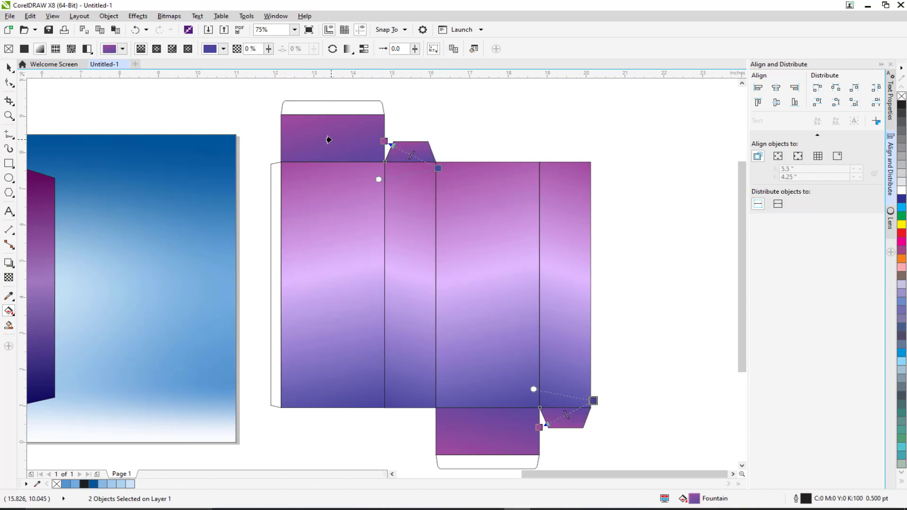
{"action": "left_click", "coordinate": [8, 68]}
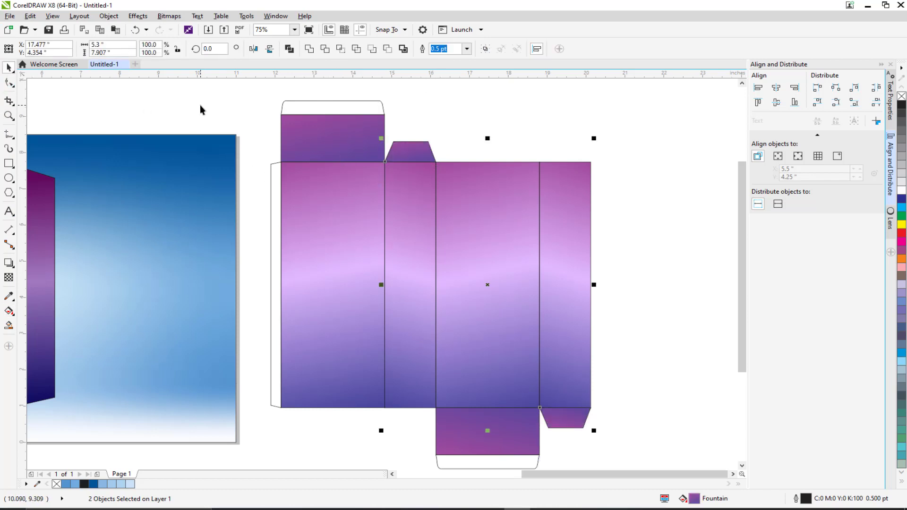
{"action": "left_click", "coordinate": [199, 106]}
Step: Replace the first panel's gradient with a vector pattern fill
{"action": "left_click_drag", "start_coordinate": [346, 291], "coordinate": [386, 242]}
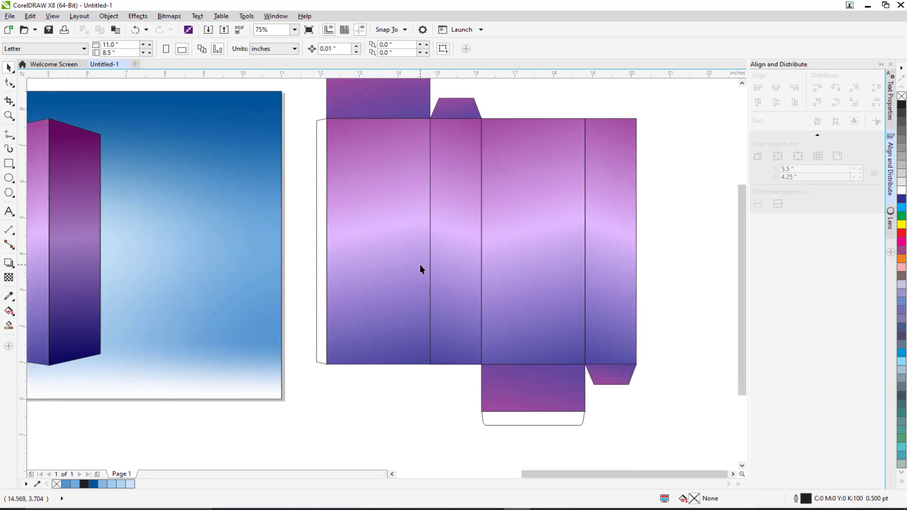
{"action": "left_click", "coordinate": [9, 179]}
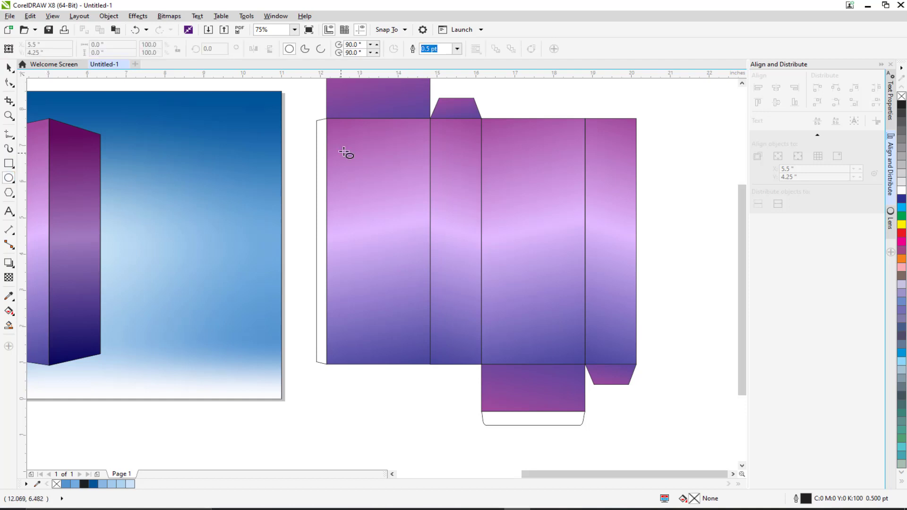
{"action": "scroll", "coordinate": [340, 170], "scroll_direction": "up", "scroll_amount": 2}
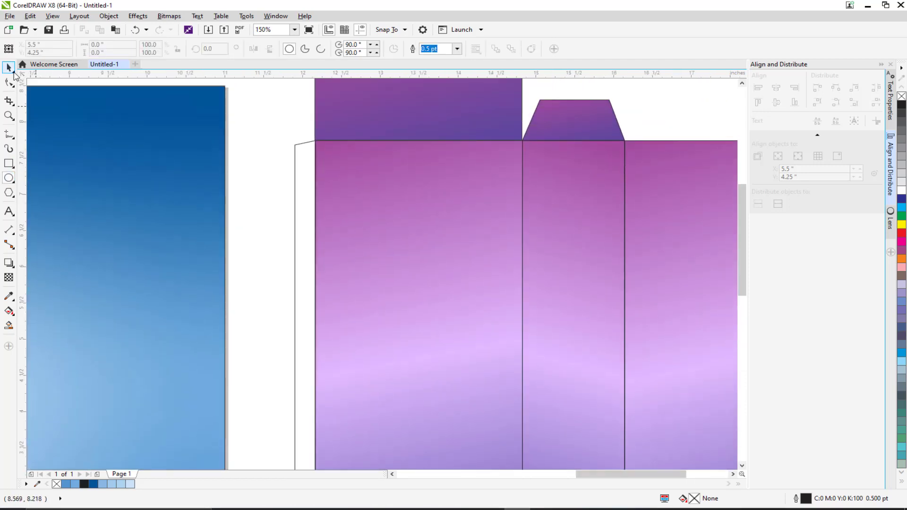
{"action": "left_click", "coordinate": [8, 68]}
{"action": "left_click", "coordinate": [351, 175]}
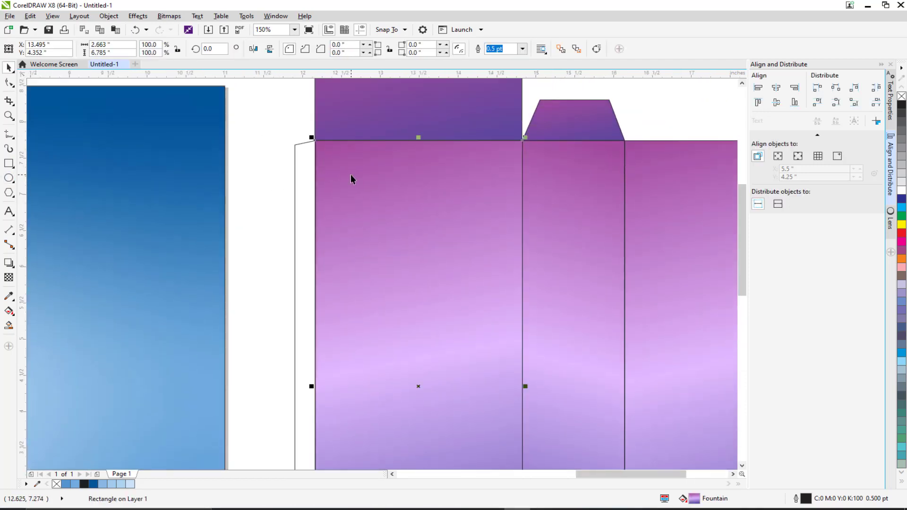
{"action": "left_click", "coordinate": [8, 311]}
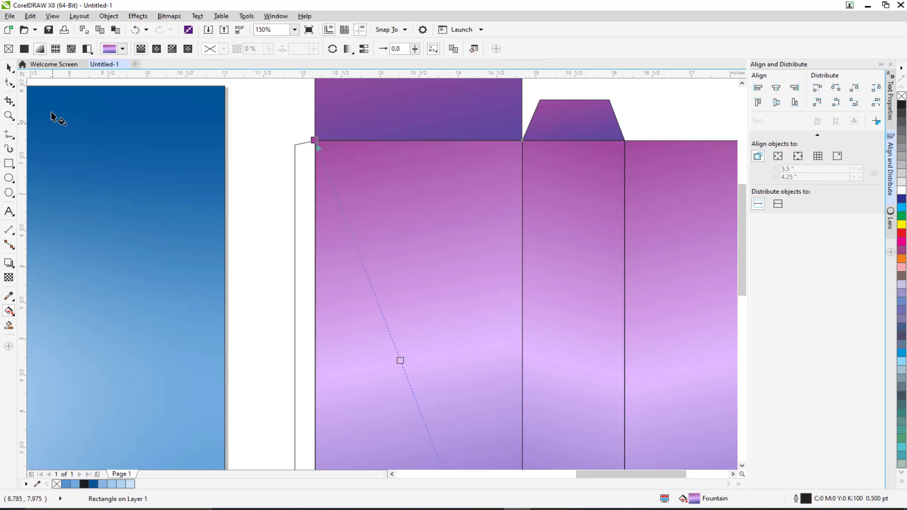
{"action": "left_click", "coordinate": [55, 52]}
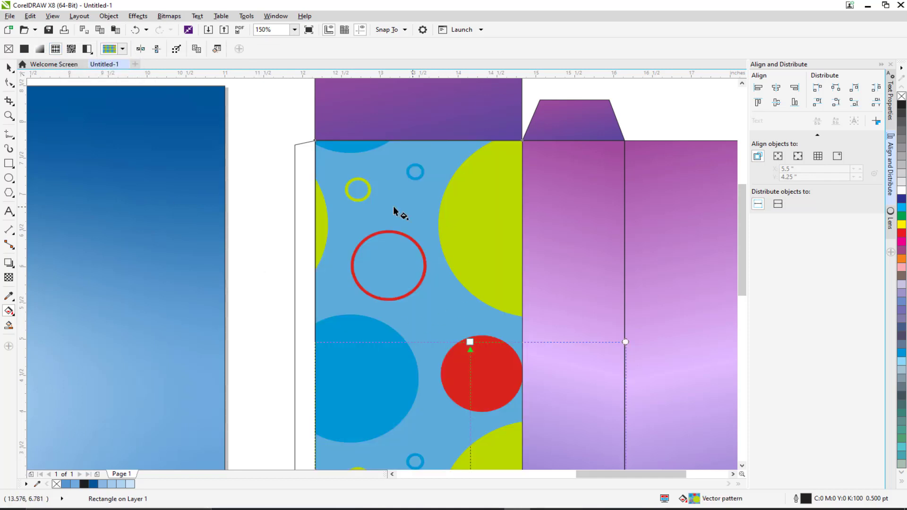
Step: Change the first panel's vector pattern to the blue square mosaic from the Personal fills
{"action": "scroll", "coordinate": [406, 269], "scroll_direction": "down", "scroll_amount": 1}
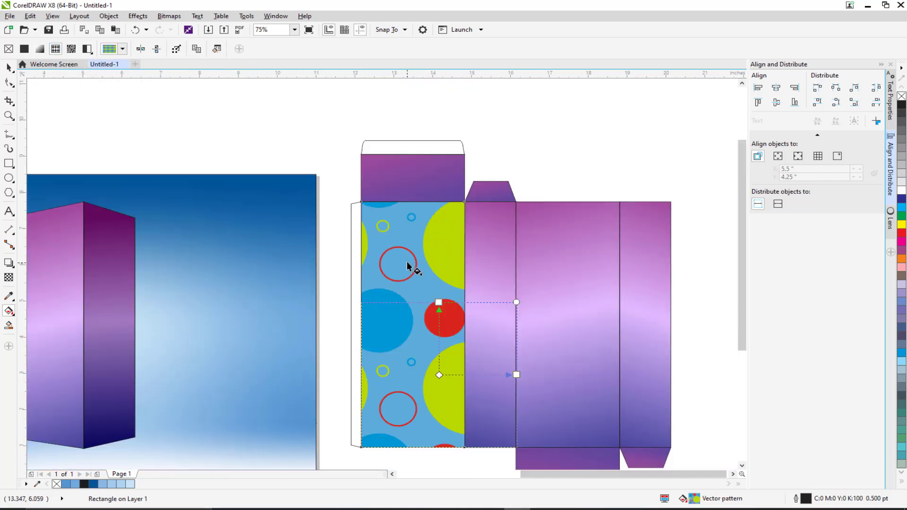
{"action": "left_click", "coordinate": [123, 49]}
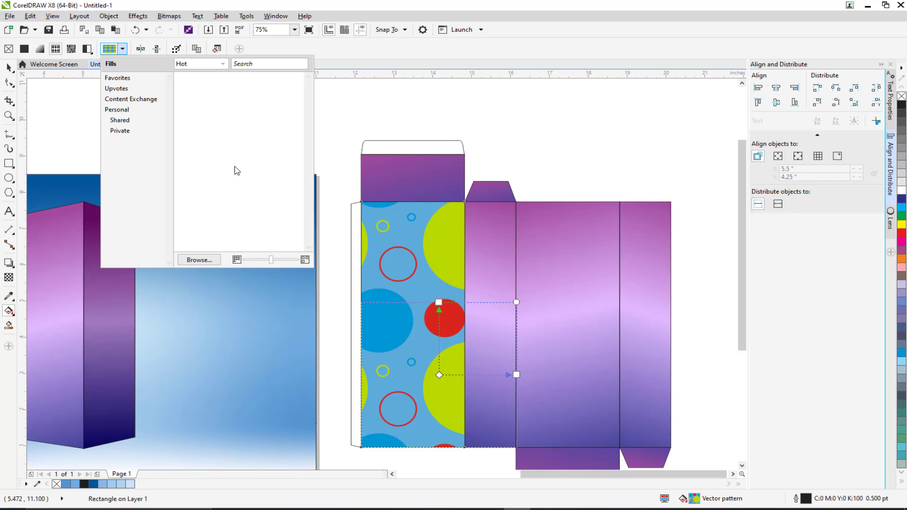
{"action": "left_click", "coordinate": [113, 82]}
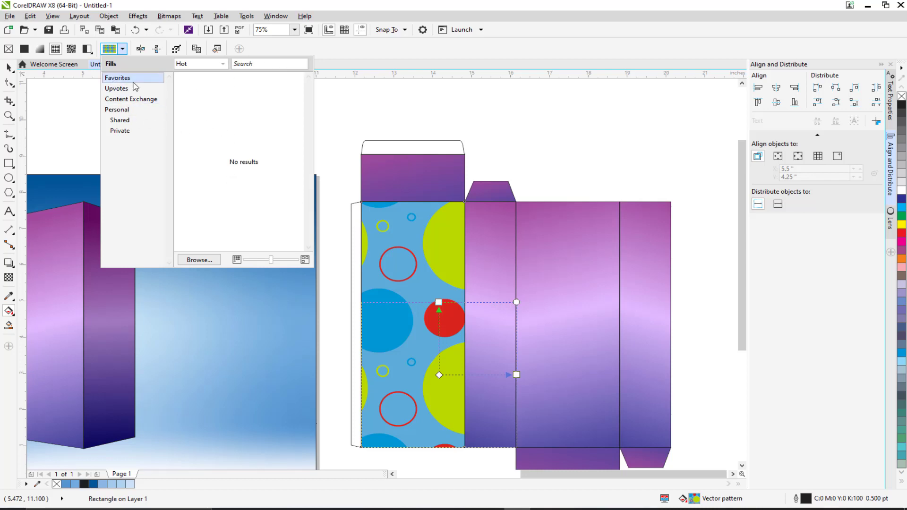
{"action": "left_click", "coordinate": [134, 87]}
{"action": "left_click", "coordinate": [119, 101]}
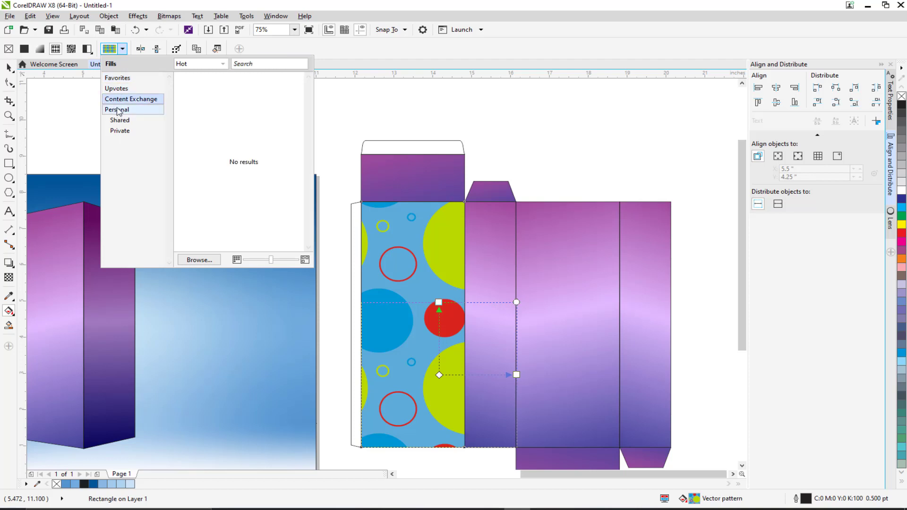
{"action": "left_click", "coordinate": [118, 111]}
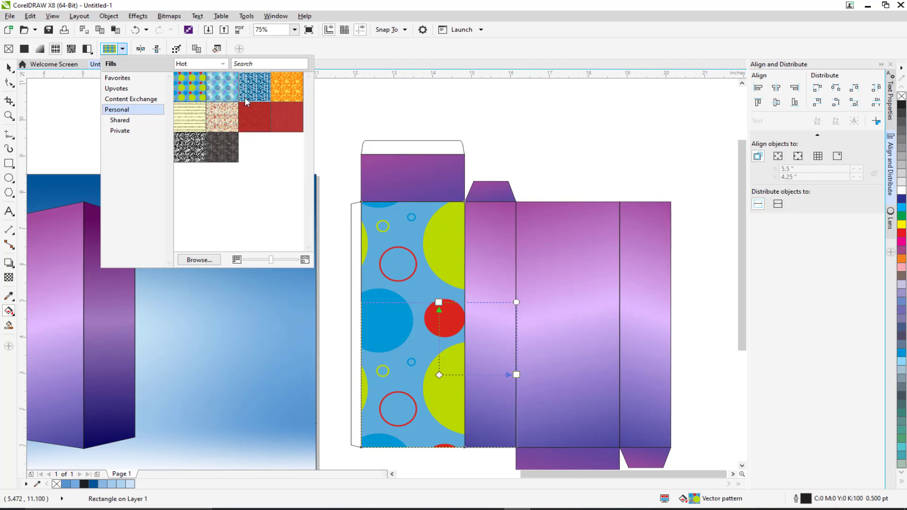
{"action": "left_click_drag", "start_coordinate": [377, 285], "coordinate": [378, 284]}
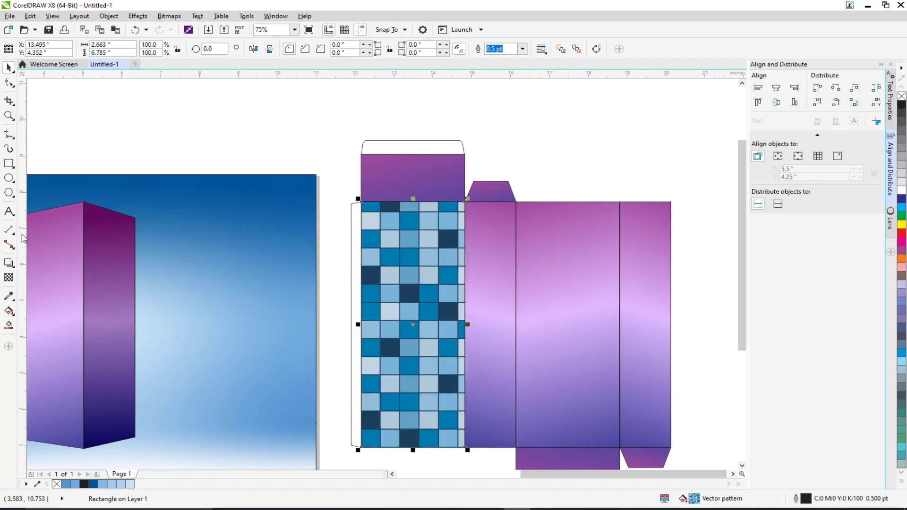
Step: Apply a bitmap pattern transparency to the first panel using the Red Leather pattern
{"action": "left_click", "coordinate": [8, 277]}
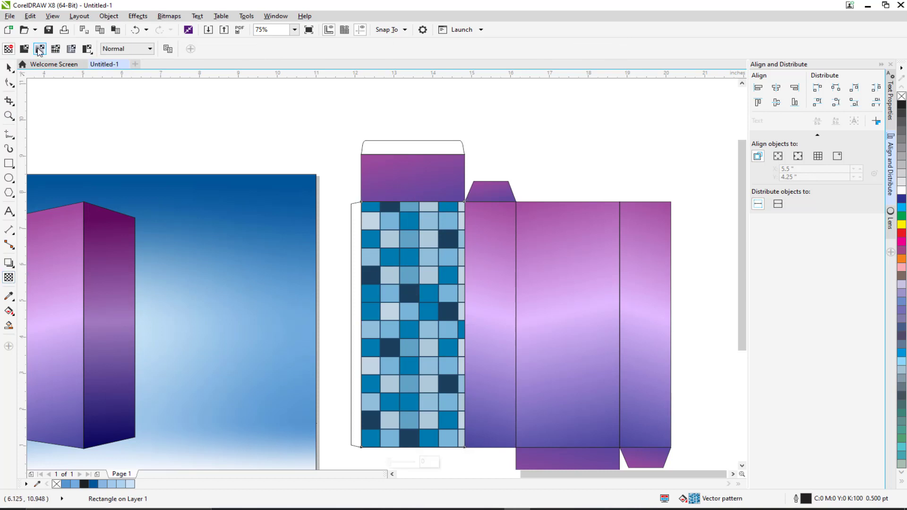
{"action": "left_click", "coordinate": [71, 49]}
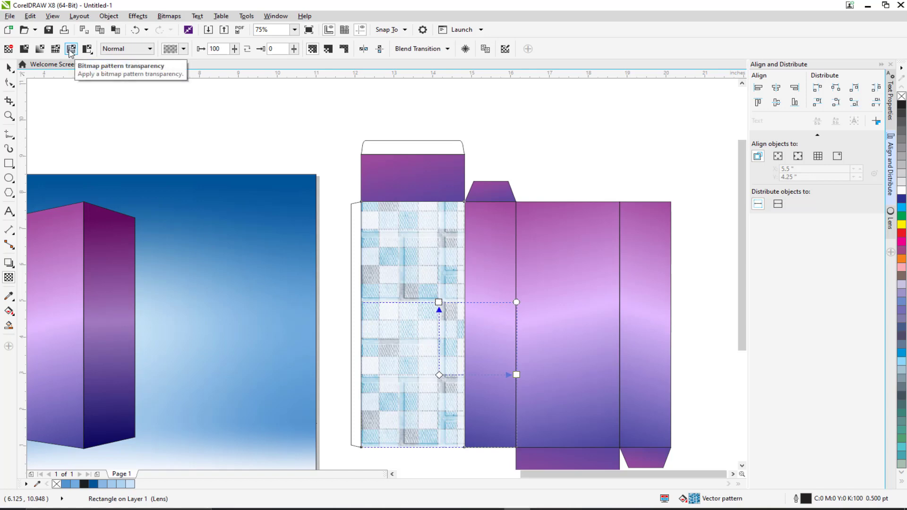
{"action": "left_click", "coordinate": [183, 50]}
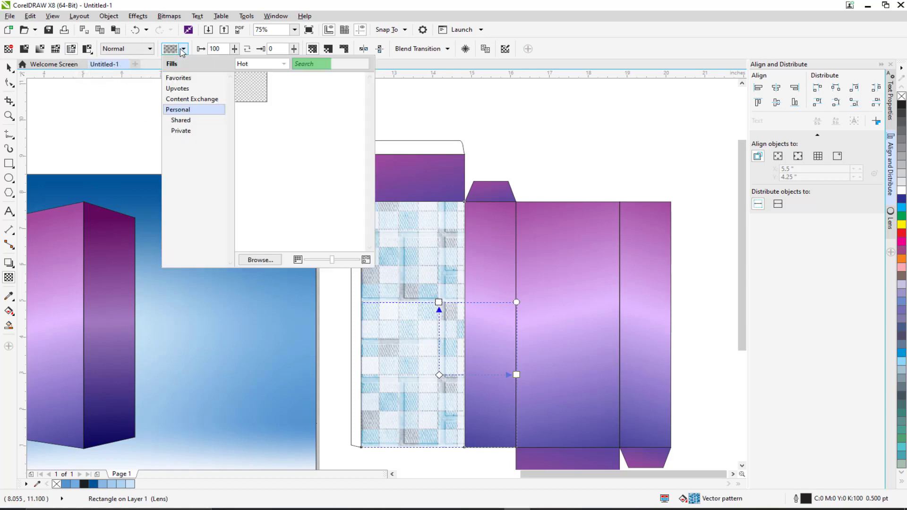
{"action": "mouse_move", "coordinate": [261, 113]}
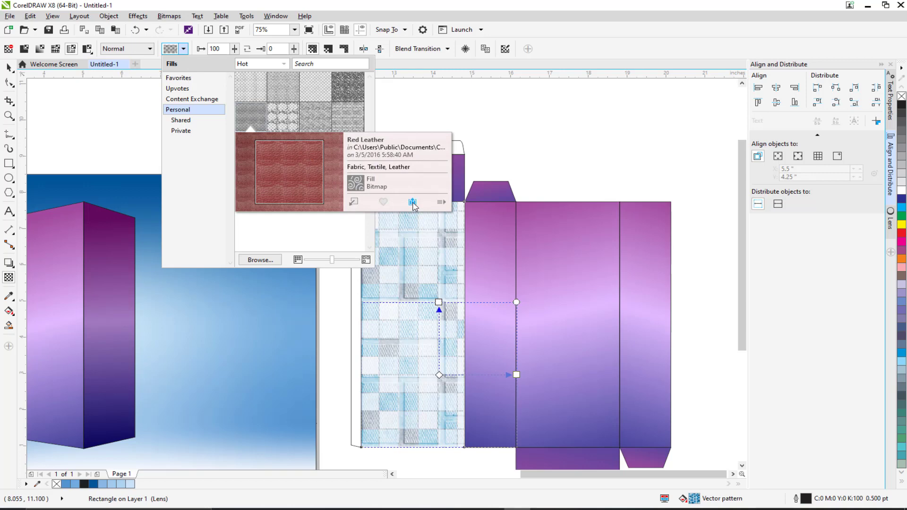
{"action": "left_click", "coordinate": [354, 202]}
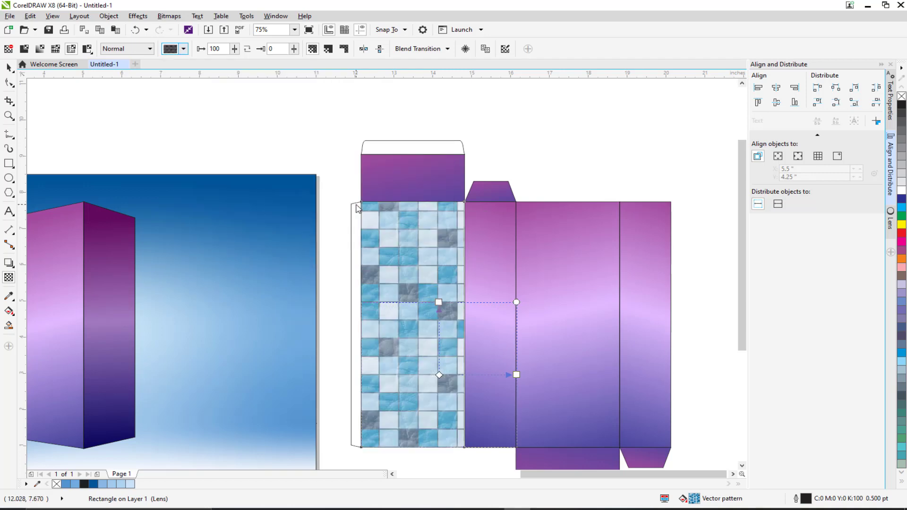
Step: Change the first panel's transparency pattern to Coffee Beans
{"action": "left_click", "coordinate": [183, 49]}
{"action": "mouse_move", "coordinate": [346, 100]}
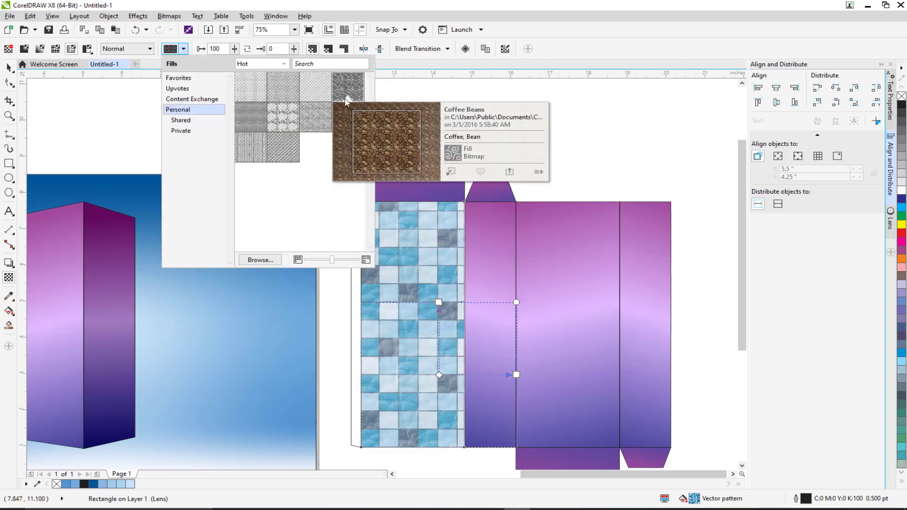
{"action": "left_click", "coordinate": [451, 173]}
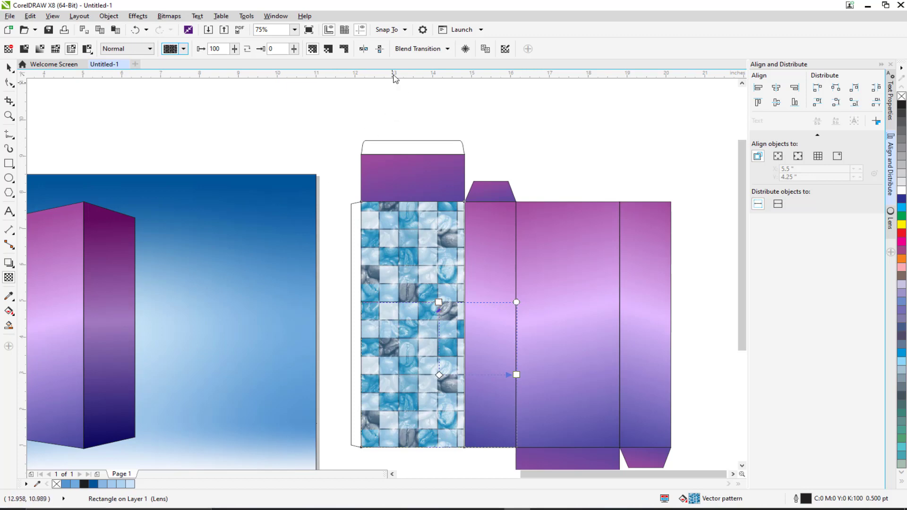
Step: Switch the first panel's transparency to a two-color pattern and choose the checkerboard design
{"action": "left_click", "coordinate": [402, 52]}
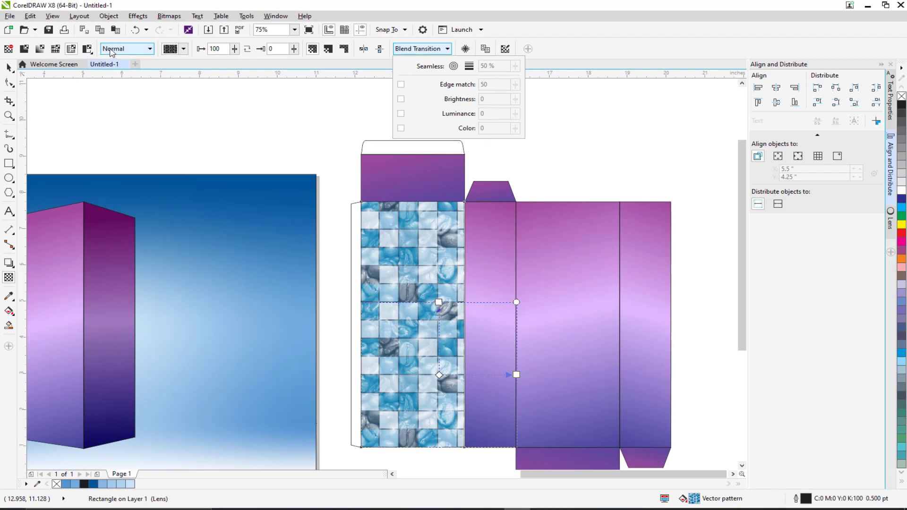
{"action": "left_click", "coordinate": [87, 49]}
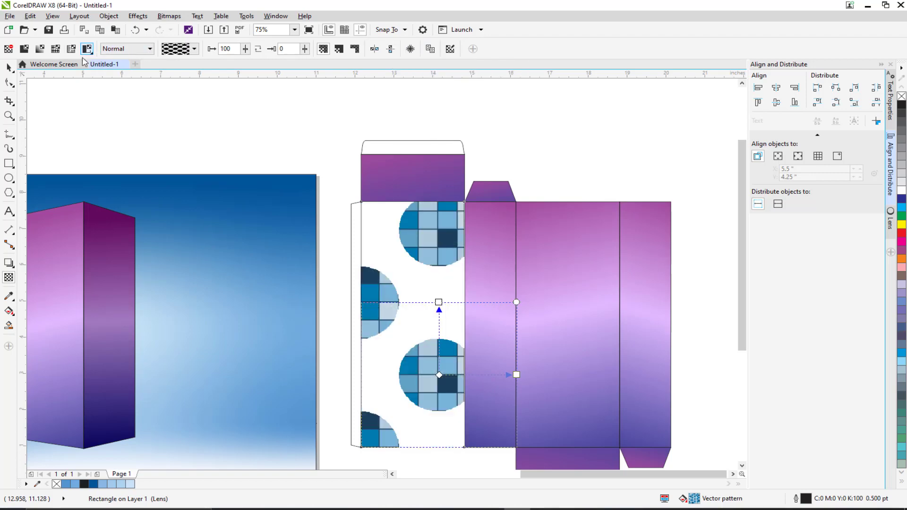
{"action": "left_click", "coordinate": [194, 48]}
{"action": "left_click", "coordinate": [201, 71]}
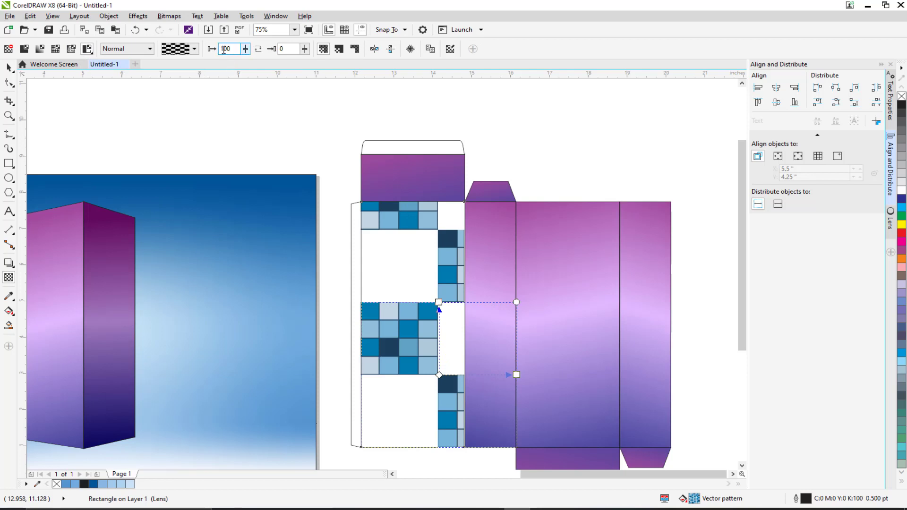
Step: Try the nested corner lines and then the scalloped wave lines as the first panel's transparency pattern
{"action": "left_click", "coordinate": [194, 48]}
{"action": "left_click", "coordinate": [234, 122]}
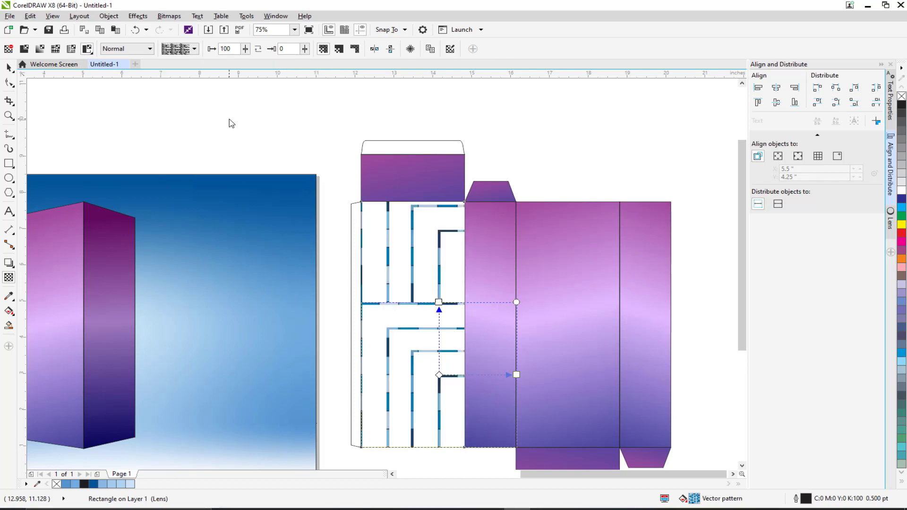
{"action": "left_click", "coordinate": [194, 49]}
{"action": "left_click", "coordinate": [235, 147]}
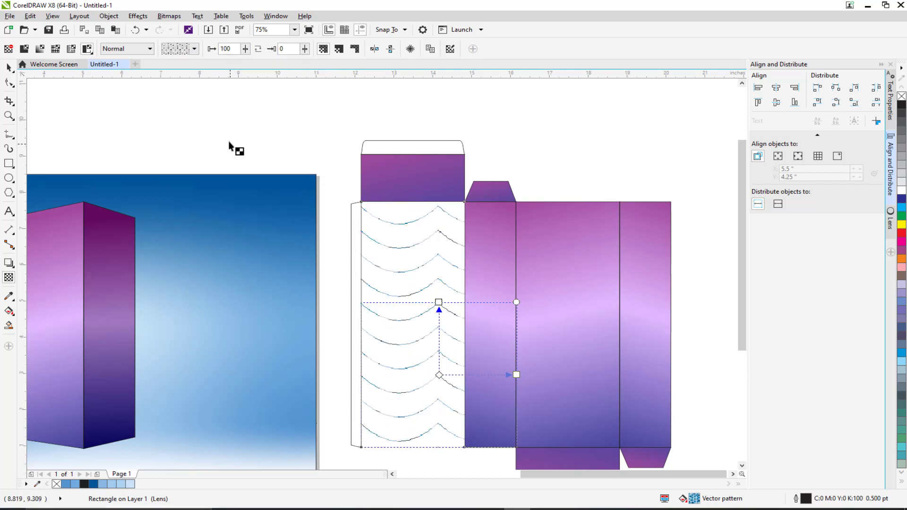
Step: Try the concentric squares transparency pattern on the first panel, and then remove its transparency completely
{"action": "left_click", "coordinate": [194, 50]}
{"action": "left_click", "coordinate": [295, 120]}
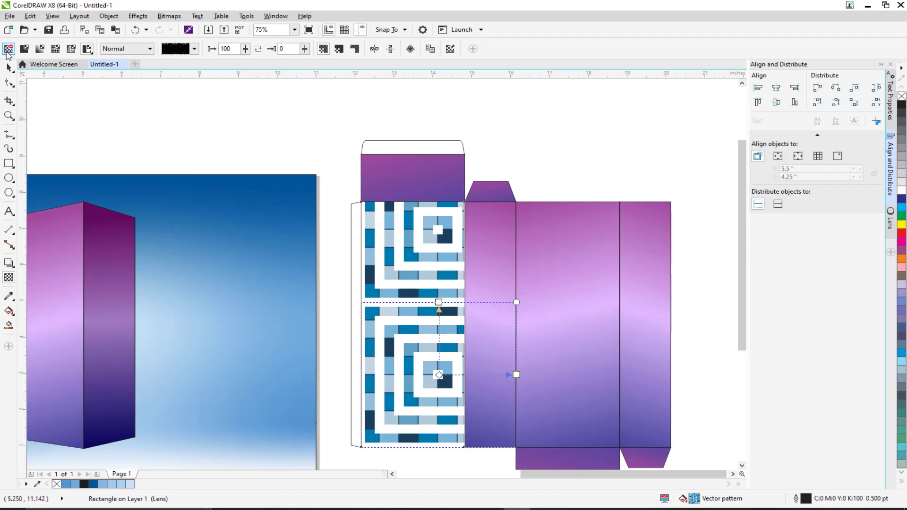
{"action": "left_click", "coordinate": [8, 49]}
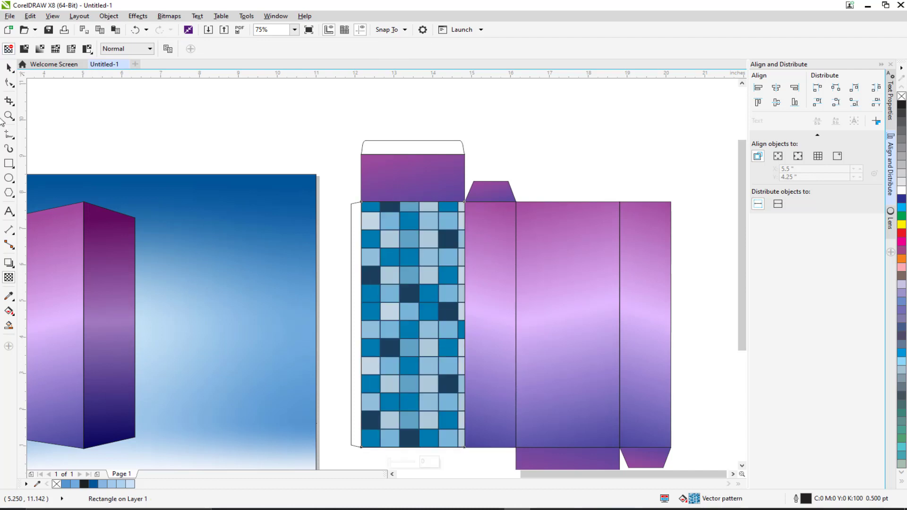
Step: Replace the first panel's mosaic with a bitmap pattern fill and choose the bamboo pattern from the Personal fills
{"action": "left_click", "coordinate": [9, 310]}
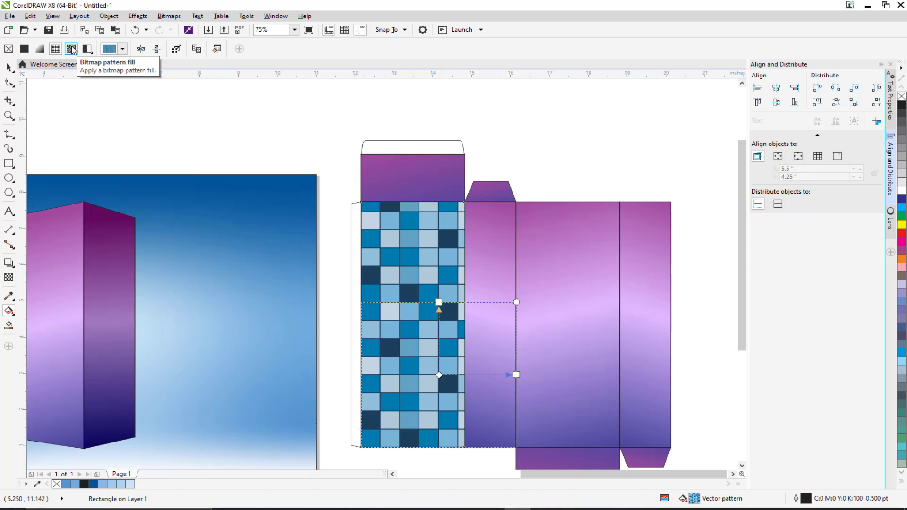
{"action": "left_click", "coordinate": [71, 49]}
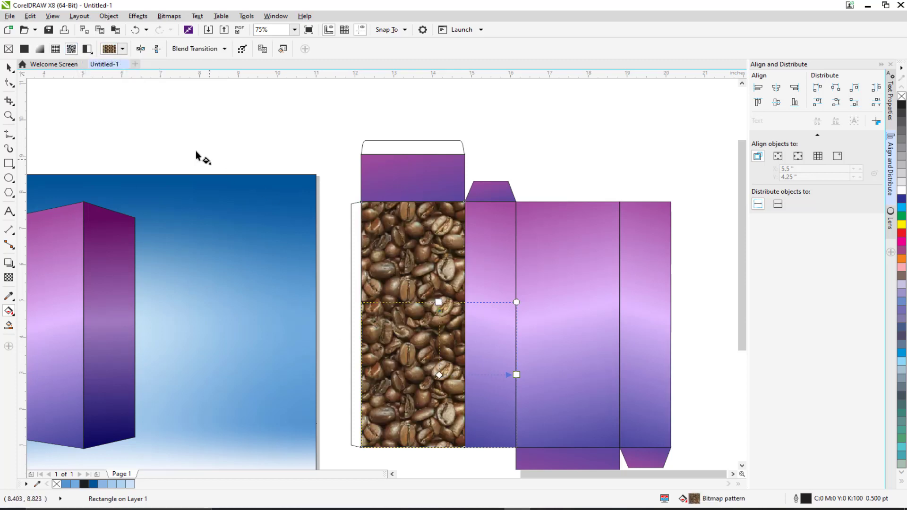
{"action": "left_click", "coordinate": [122, 49]}
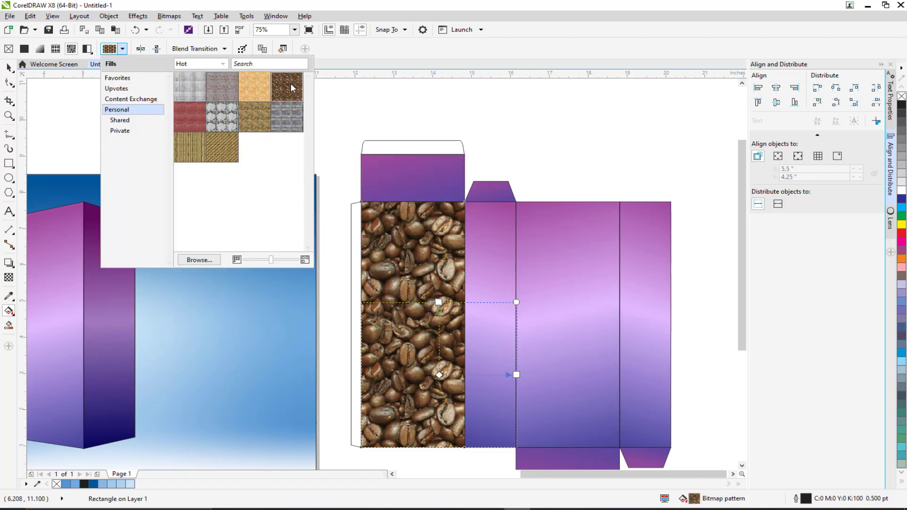
{"action": "mouse_move", "coordinate": [291, 84]}
{"action": "left_click", "coordinate": [389, 172]}
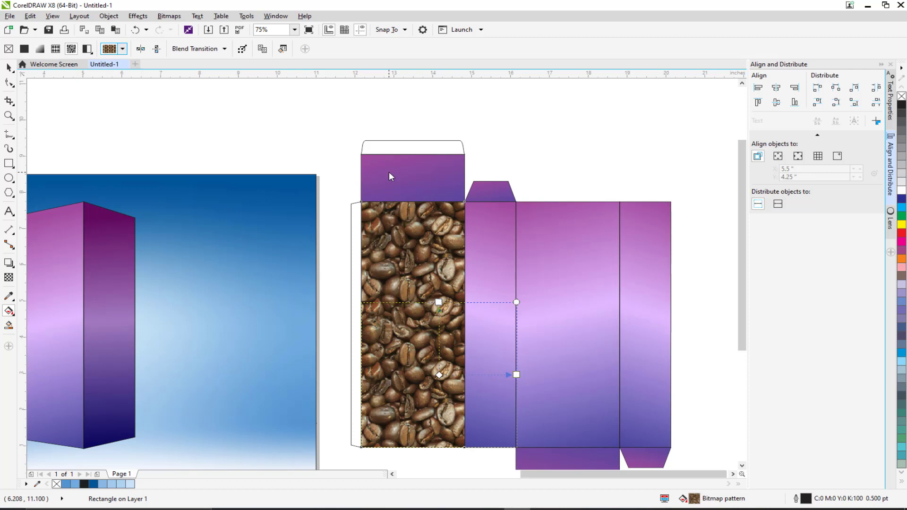
{"action": "left_click", "coordinate": [117, 52]}
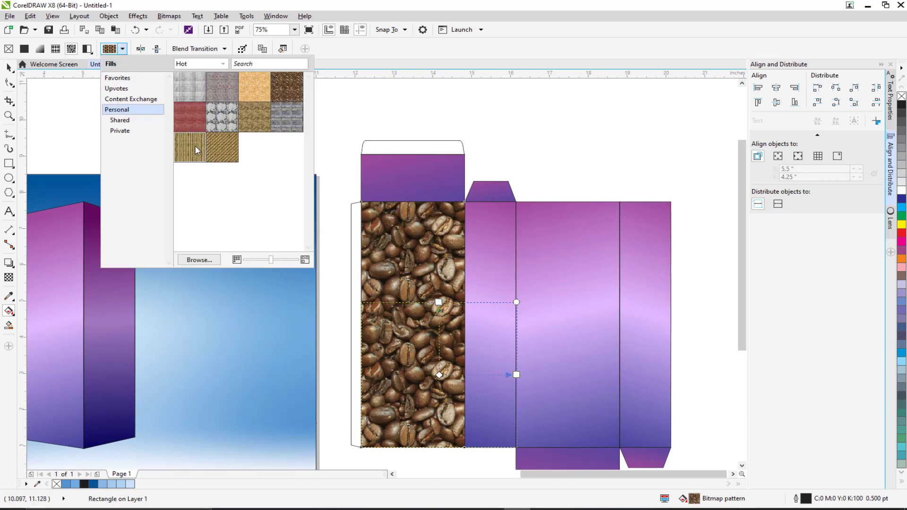
{"action": "left_click", "coordinate": [293, 232]}
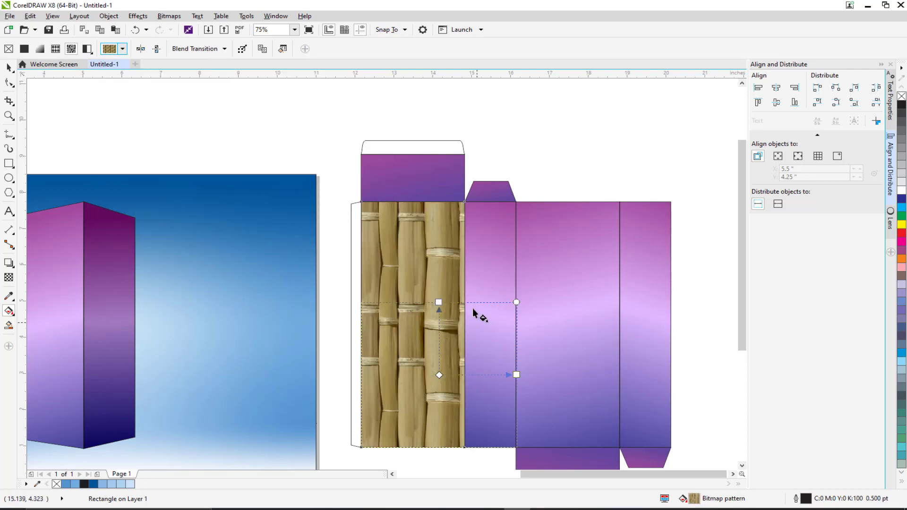
Step: Change the first panel's fill to a two-color pattern of blue dots on purple
{"action": "left_click", "coordinate": [87, 49]}
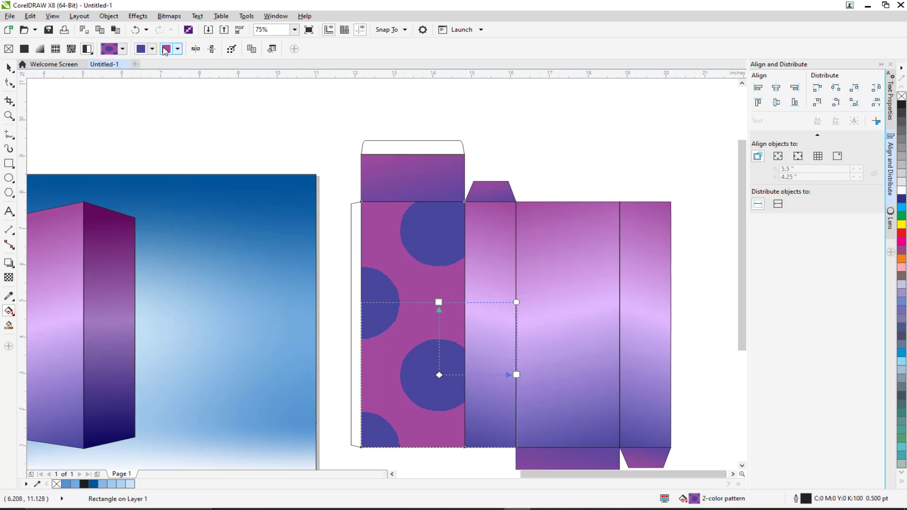
{"action": "left_click", "coordinate": [123, 49]}
{"action": "left_click", "coordinate": [123, 49]}
Step: Shrink and rotate the tile of the first panel's dot pattern so small dots repeat in straight rows
{"action": "left_click_drag", "start_coordinate": [516, 302], "coordinate": [460, 354]}
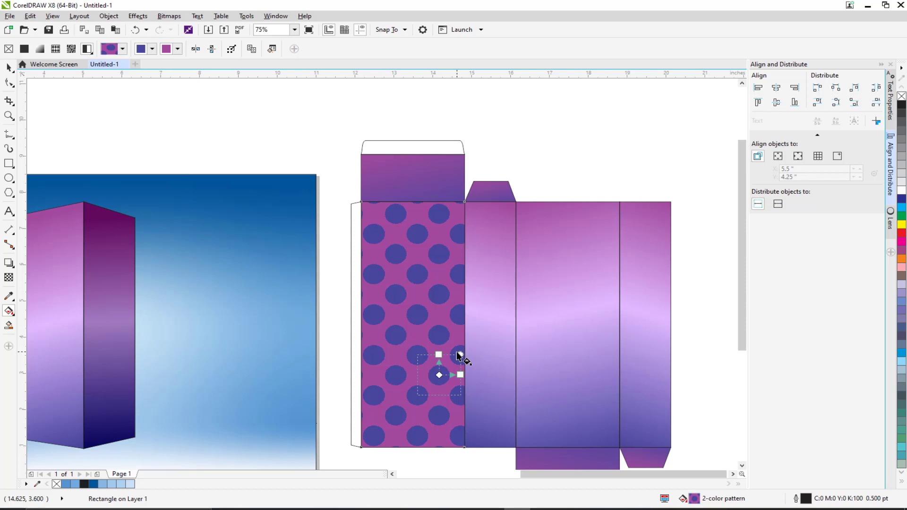
{"action": "key", "text": "ctrl+z"}
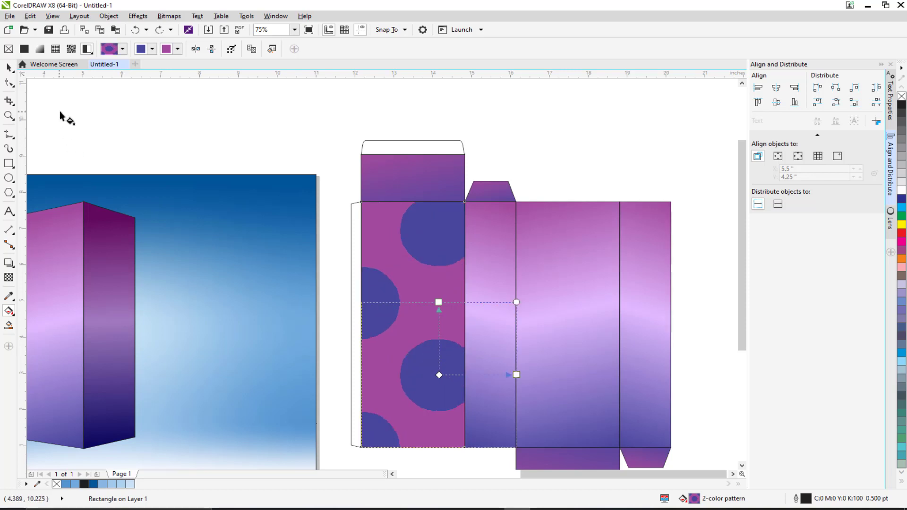
{"action": "left_click_drag", "start_coordinate": [517, 303], "coordinate": [455, 352]}
{"action": "scroll", "coordinate": [449, 373], "scroll_direction": "up", "scroll_amount": 5}
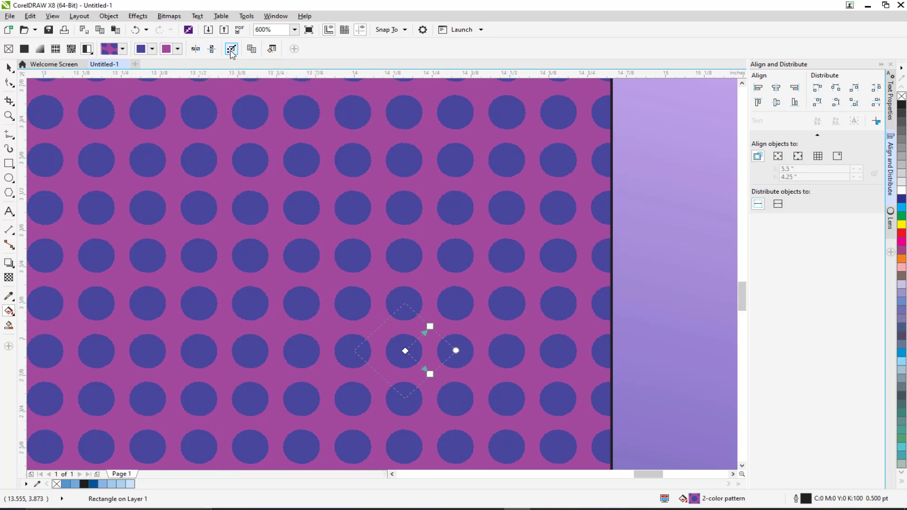
{"action": "scroll", "coordinate": [419, 285], "scroll_direction": "down", "scroll_amount": 2}
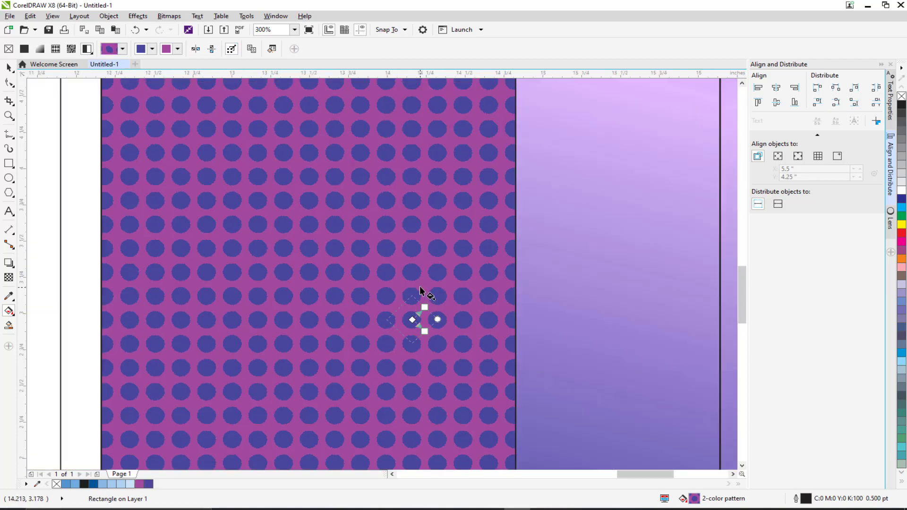
{"action": "scroll", "coordinate": [143, 188], "scroll_direction": "down", "scroll_amount": 2}
{"action": "left_click_drag", "start_coordinate": [129, 136], "coordinate": [213, 185]}
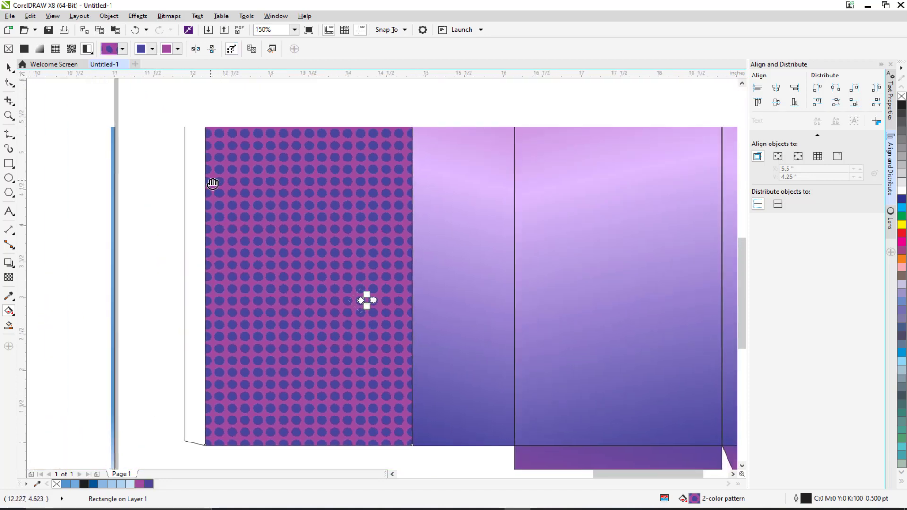
Step: Try the ring pattern and then the brick pattern in the first panel's two-color fill
{"action": "left_click", "coordinate": [122, 48]}
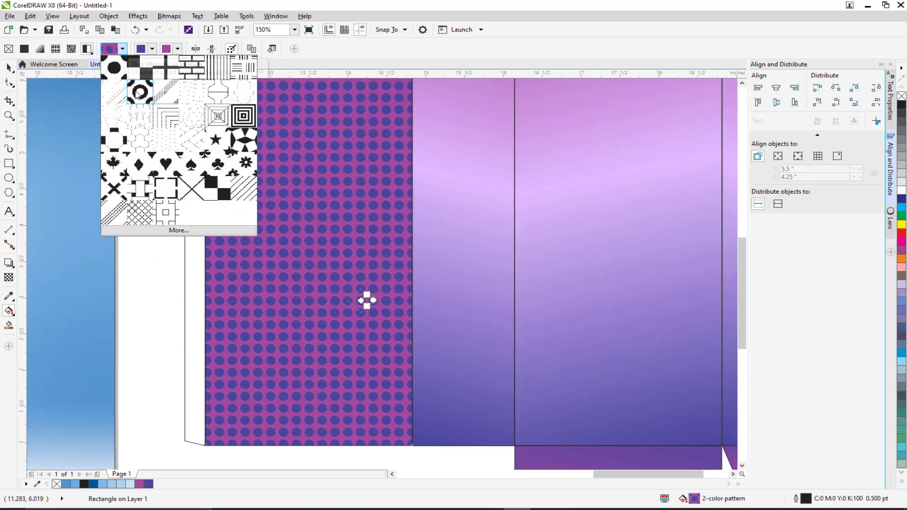
{"action": "left_click", "coordinate": [142, 93]}
{"action": "left_click", "coordinate": [122, 49]}
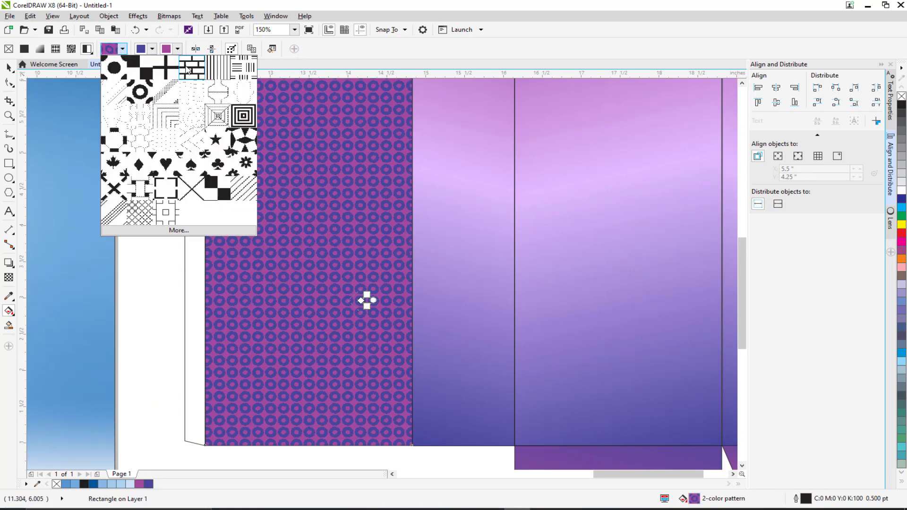
{"action": "left_click", "coordinate": [187, 69]}
Step: Try the parallel stripes and then the alternating basket-weave lines in the first panel's two-color fill
{"action": "left_click", "coordinate": [122, 49]}
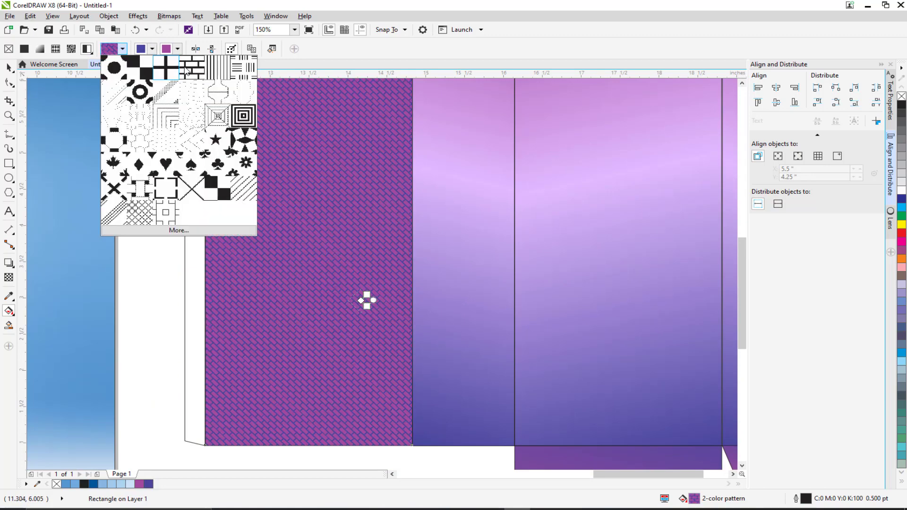
{"action": "left_click", "coordinate": [223, 69]}
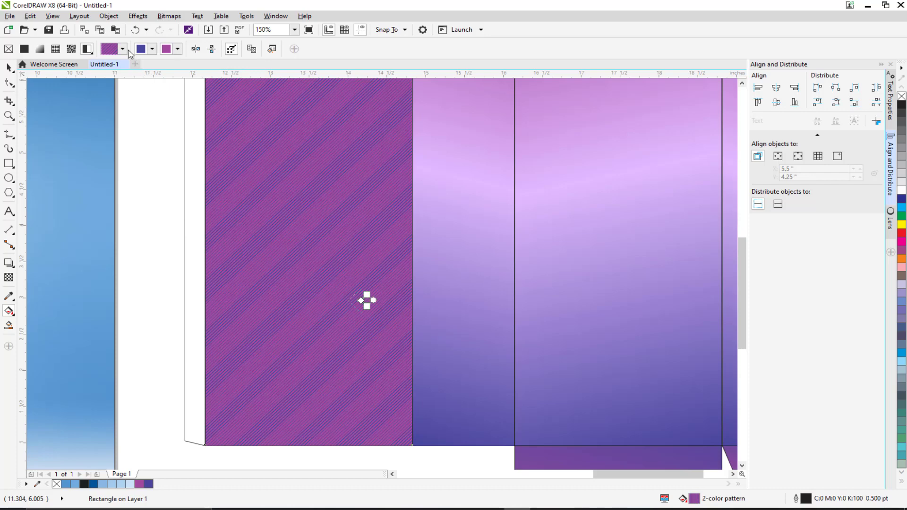
{"action": "left_click", "coordinate": [122, 48]}
{"action": "left_click", "coordinate": [240, 72]}
{"action": "scroll", "coordinate": [359, 314], "scroll_direction": "up", "scroll_amount": 3}
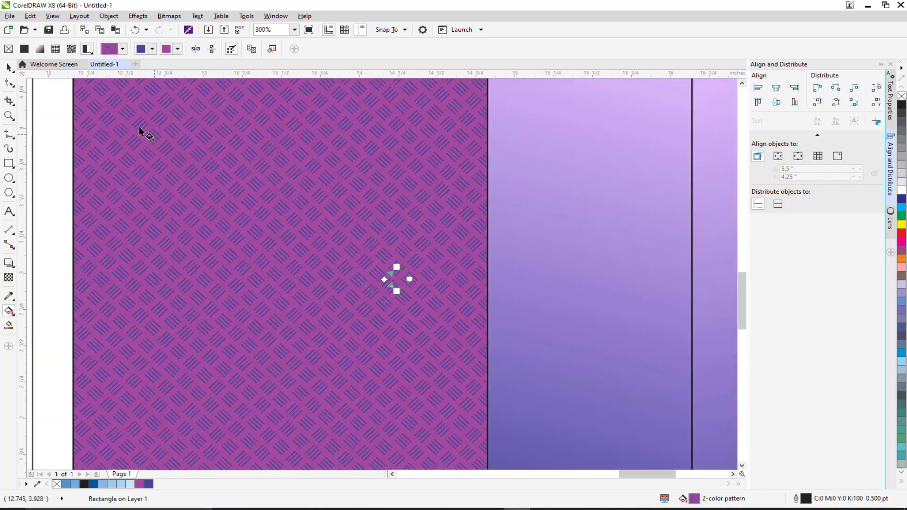
Step: Try the cross pattern and then the scalloped wave pattern in the first panel's two-color fill
{"action": "left_click", "coordinate": [122, 48]}
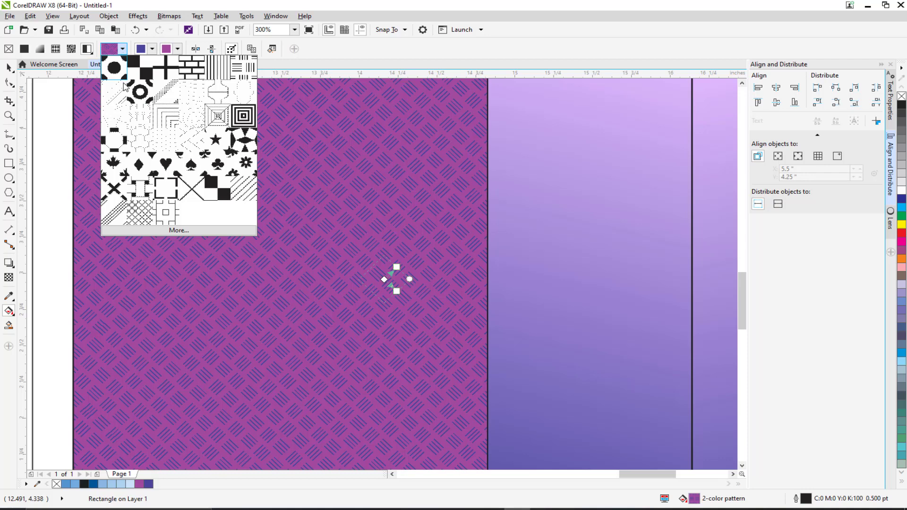
{"action": "left_click", "coordinate": [113, 189]}
{"action": "left_click", "coordinate": [122, 48]}
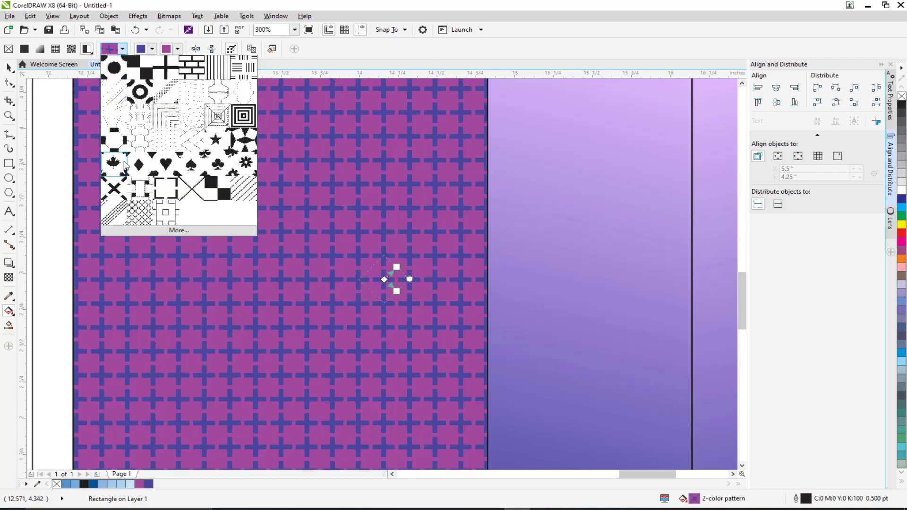
{"action": "left_click", "coordinate": [161, 143]}
{"action": "scroll", "coordinate": [361, 265], "scroll_direction": "up", "scroll_amount": 2}
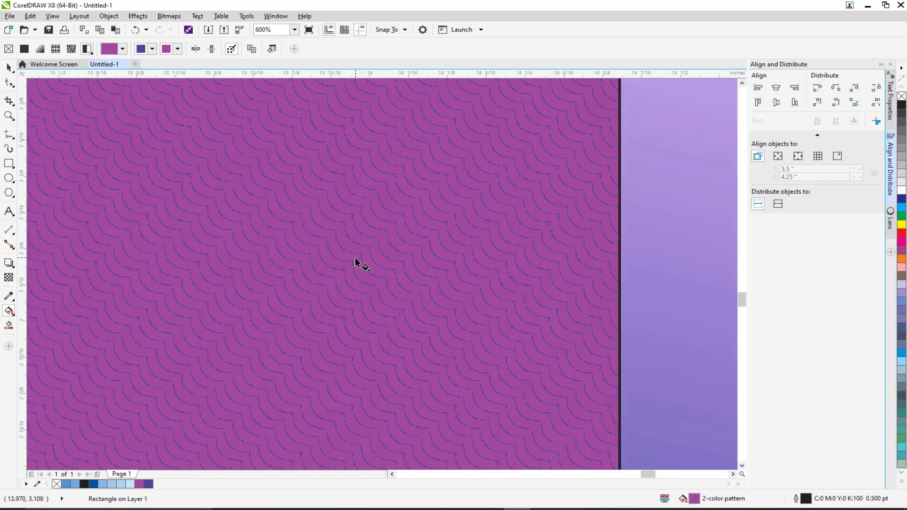
{"action": "scroll", "coordinate": [360, 265], "scroll_direction": "down", "scroll_amount": 1}
Step: Set the first panel's two-color fill to the bold concentric squares pattern
{"action": "left_click", "coordinate": [114, 49]}
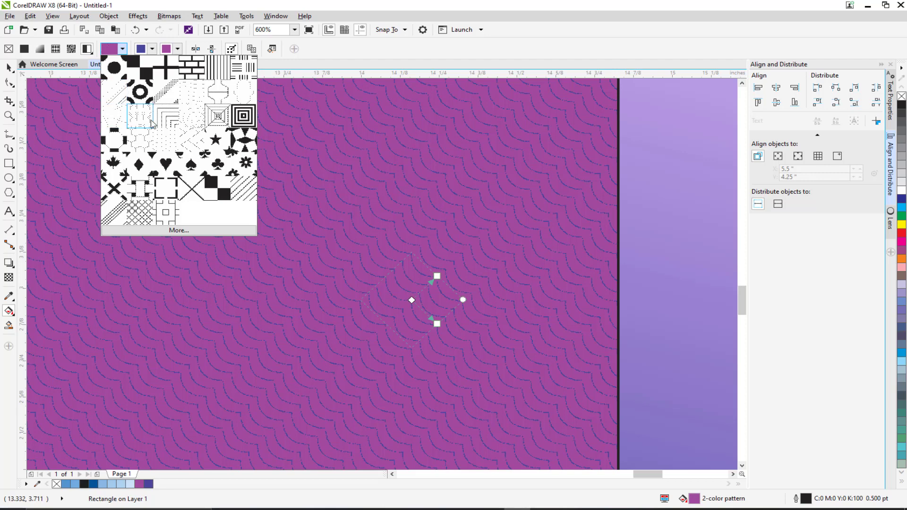
{"action": "left_click", "coordinate": [241, 118]}
{"action": "scroll", "coordinate": [237, 117], "scroll_direction": "down", "scroll_amount": 4}
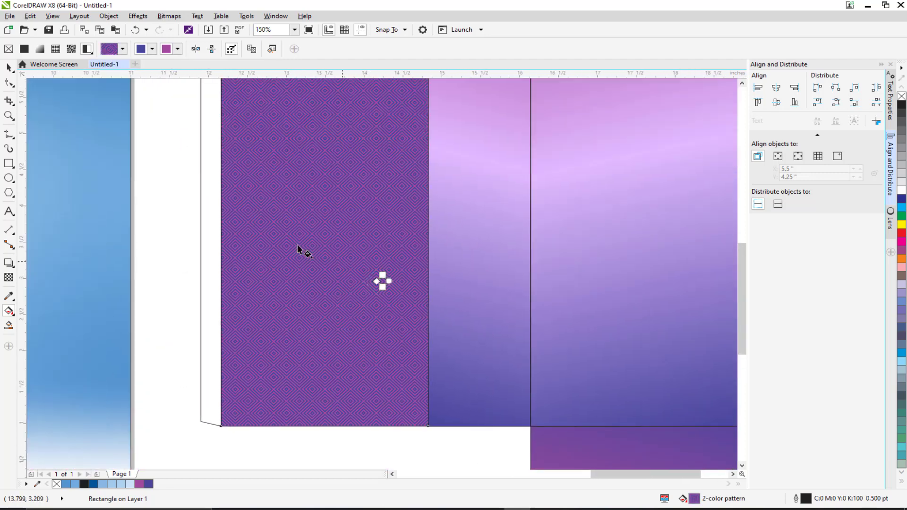
Step: Duplicate the patterned first panel, placing the copy about 1.33 inches to the left of the original
{"action": "left_click", "coordinate": [8, 67]}
{"action": "left_click", "coordinate": [154, 161]}
{"action": "left_click", "coordinate": [387, 220]}
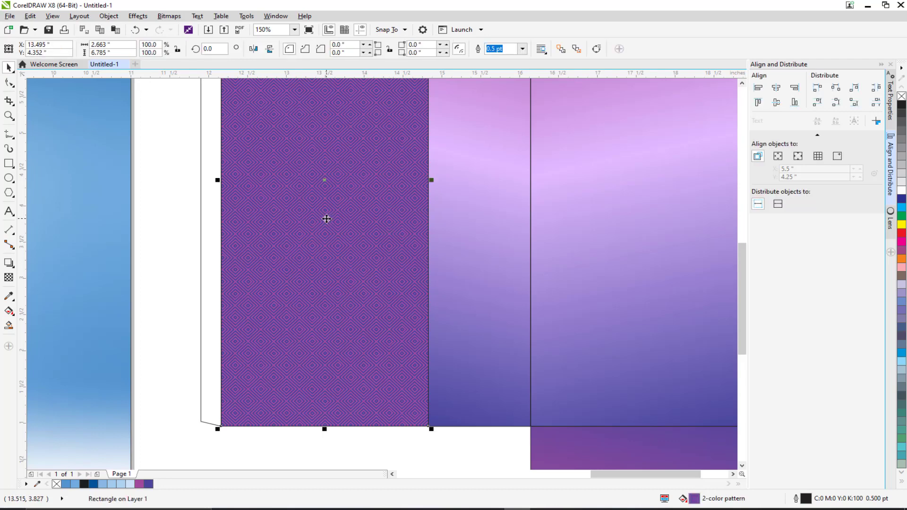
{"action": "scroll", "coordinate": [461, 241], "scroll_direction": "down", "scroll_amount": 1}
{"action": "mouse_move", "coordinate": [326, 219]}
{"action": "left_mouse_down"}
{"action": "mouse_move", "coordinate": [461, 241]}
{"action": "mouse_move", "coordinate": [383, 215]}
{"action": "mouse_move", "coordinate": [348, 216]}
{"action": "left_mouse_up"}
{"action": "scroll", "coordinate": [457, 217], "scroll_direction": "up", "scroll_amount": 1}
{"action": "scroll", "coordinate": [327, 221], "scroll_direction": "down", "scroll_amount": 1}
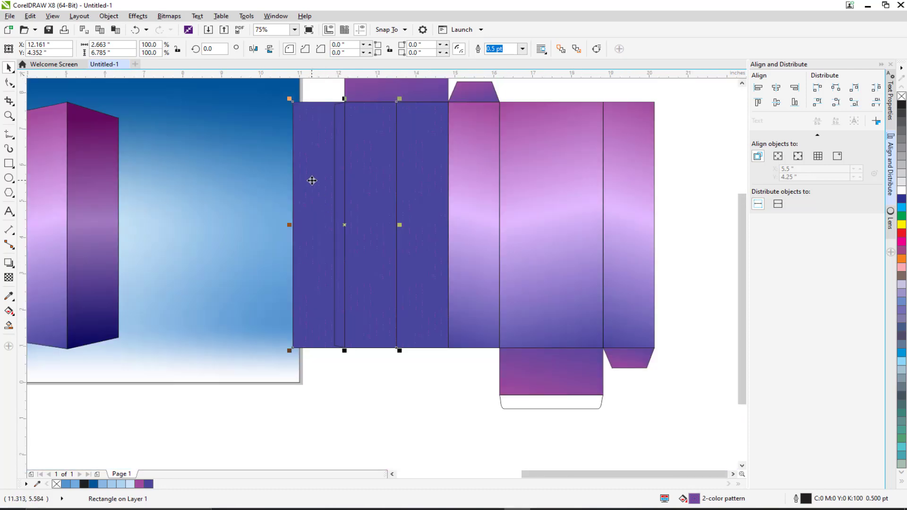
{"action": "scroll", "coordinate": [316, 177], "scroll_direction": "up", "scroll_amount": 1}
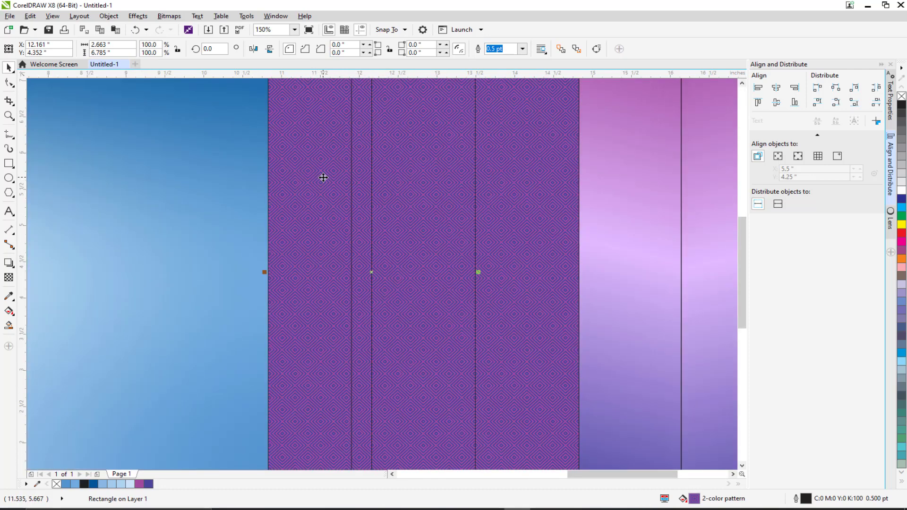
Step: Give the panel copy the blue-to-lilac-to-magenta fountain fill and rotate the gradient so blue runs along its upper edge and magenta along its lower edge
{"action": "left_click", "coordinate": [10, 312]}
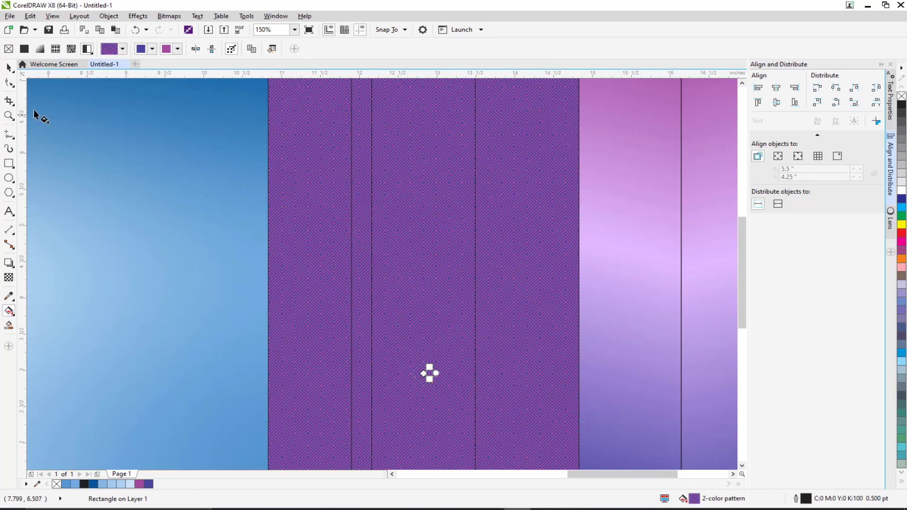
{"action": "left_click", "coordinate": [40, 49]}
{"action": "scroll", "coordinate": [373, 251], "scroll_direction": "down", "scroll_amount": 1}
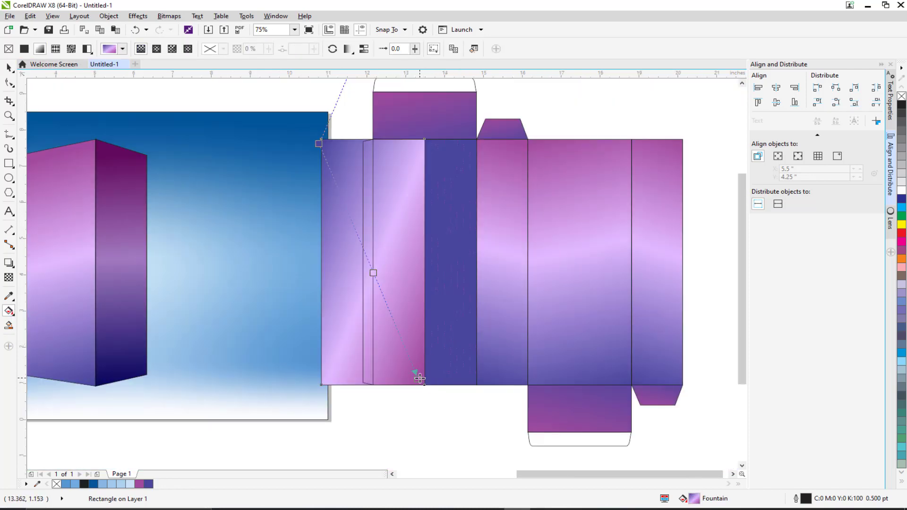
{"action": "left_click_drag", "start_coordinate": [417, 378], "coordinate": [419, 384]}
{"action": "left_click_drag", "start_coordinate": [367, 81], "coordinate": [353, 184]}
{"action": "scroll", "coordinate": [356, 130], "scroll_direction": "down", "scroll_amount": 1}
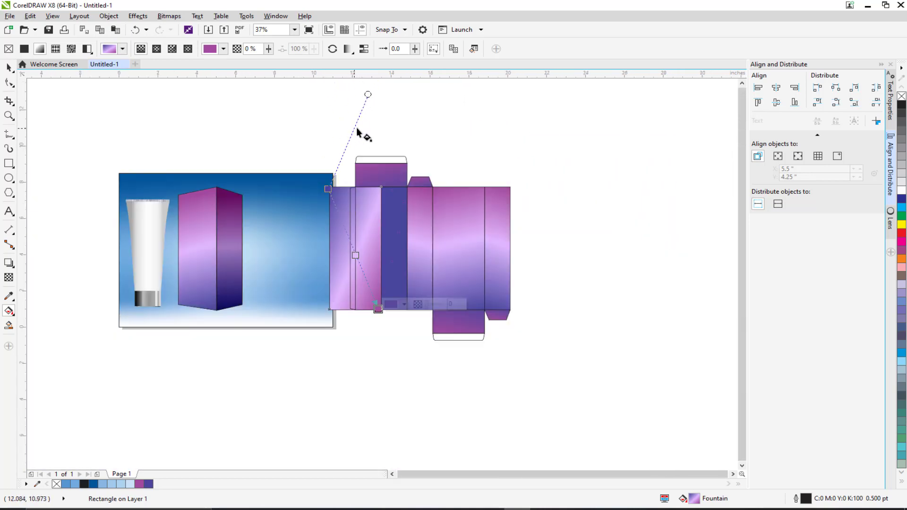
{"action": "left_click_drag", "start_coordinate": [364, 93], "coordinate": [398, 155]}
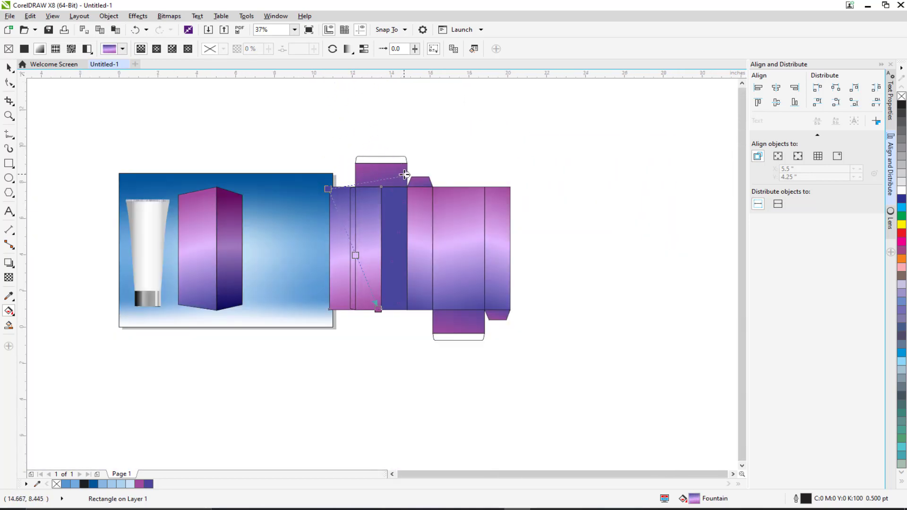
{"action": "scroll", "coordinate": [364, 274], "scroll_direction": "up", "scroll_amount": 1}
Step: Move the gradient-filled copy about 1.33 inches to the right so it covers the patterned first panel
{"action": "left_click", "coordinate": [7, 68]}
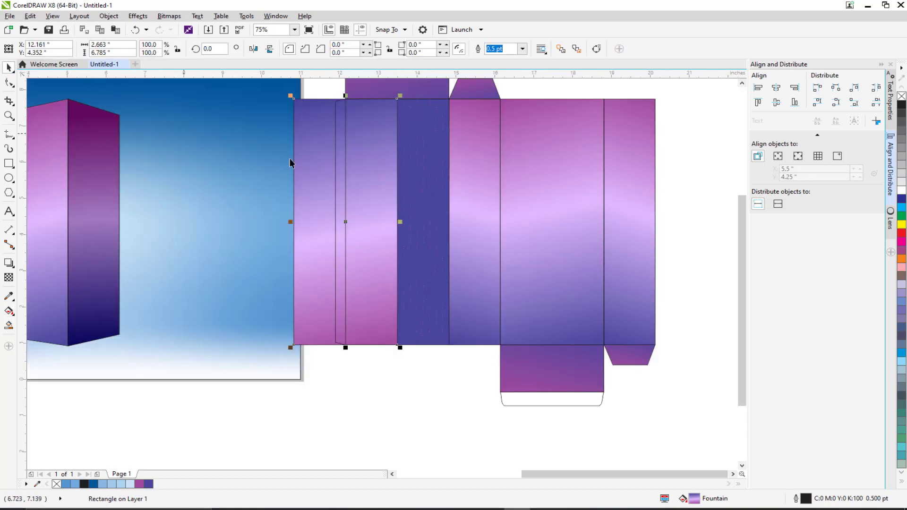
{"action": "left_click_drag", "start_coordinate": [376, 163], "coordinate": [427, 164]}
{"action": "scroll", "coordinate": [427, 164], "scroll_direction": "up", "scroll_amount": 1}
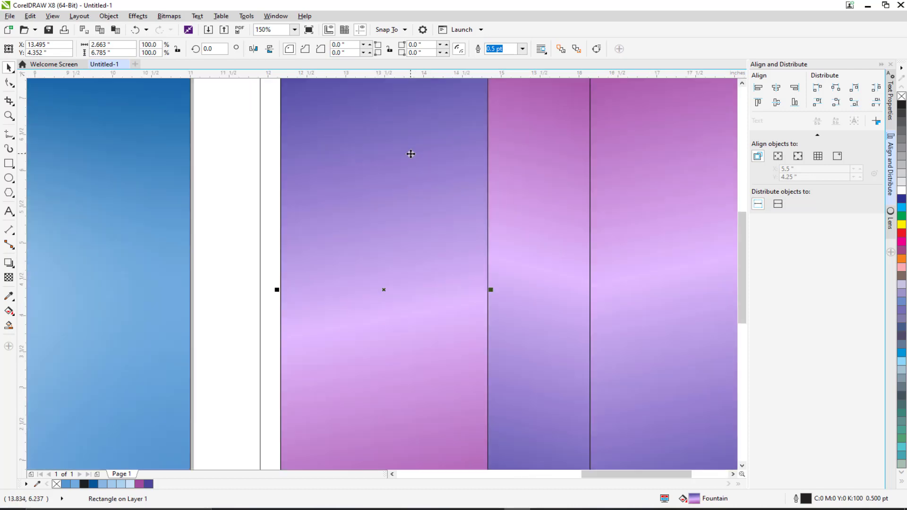
Step: Try the Add and then the Subtract transparency merge mode on the gradient copy over the patterned panel
{"action": "left_click", "coordinate": [8, 278]}
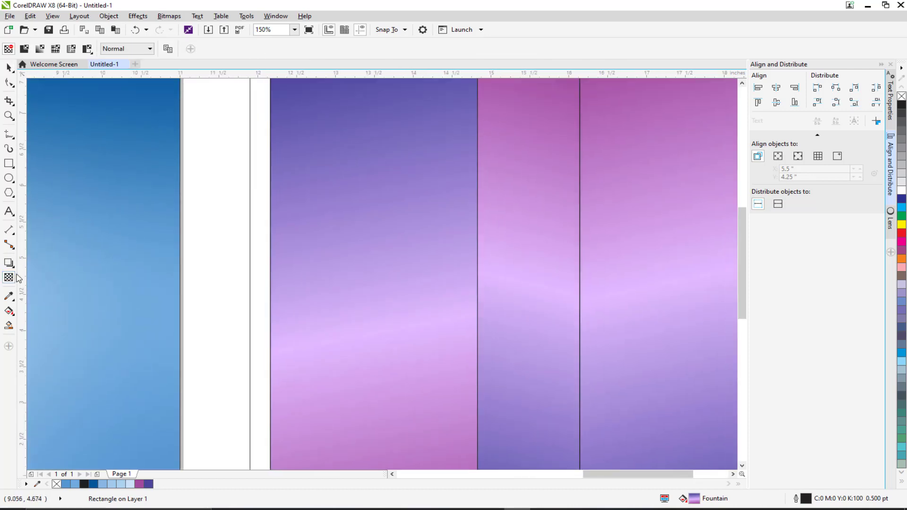
{"action": "left_click", "coordinate": [116, 49]}
{"action": "left_click", "coordinate": [113, 71]}
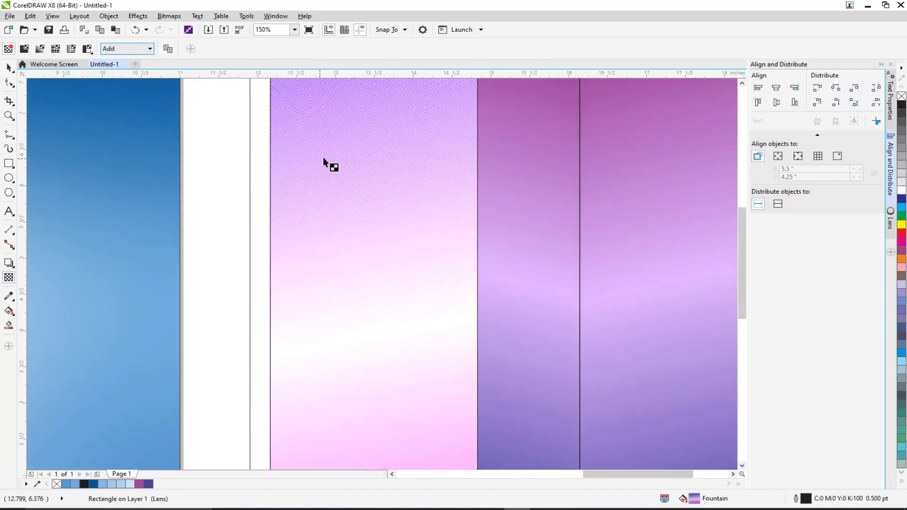
{"action": "left_click", "coordinate": [130, 50]}
{"action": "left_click", "coordinate": [126, 81]}
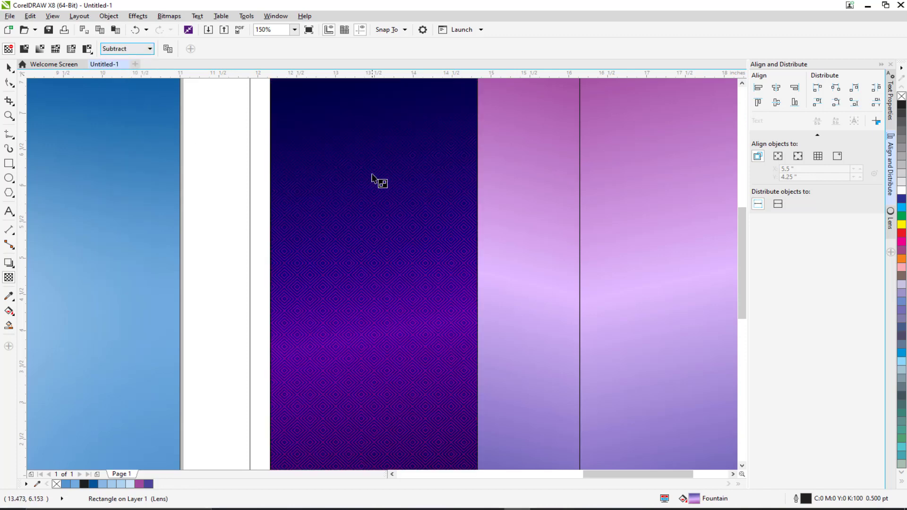
Step: Try the Difference and then the Multiply transparency merge mode on the gradient copy
{"action": "left_click", "coordinate": [121, 53]}
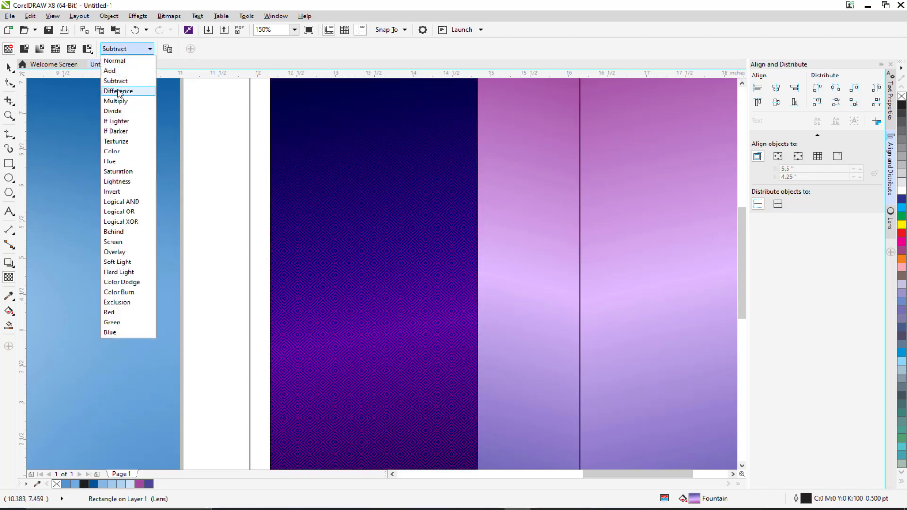
{"action": "left_click", "coordinate": [118, 93]}
{"action": "left_click", "coordinate": [126, 49]}
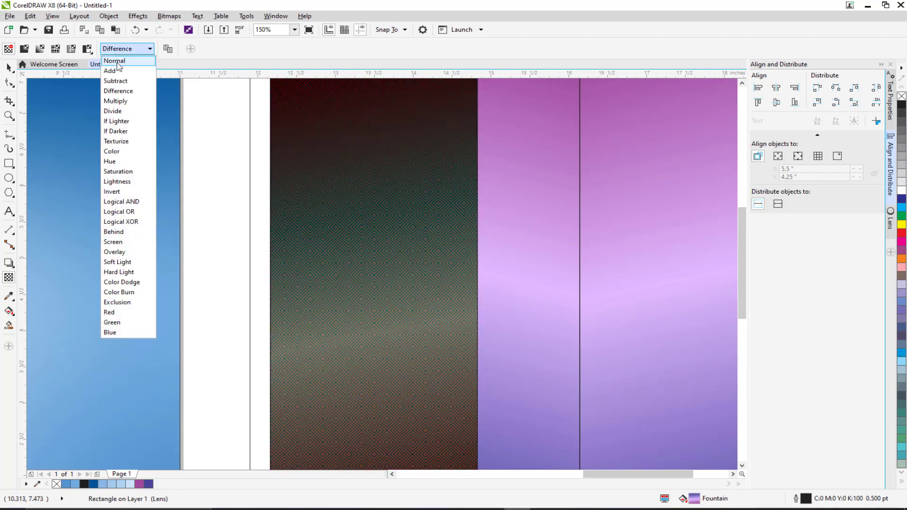
{"action": "left_click", "coordinate": [116, 101]}
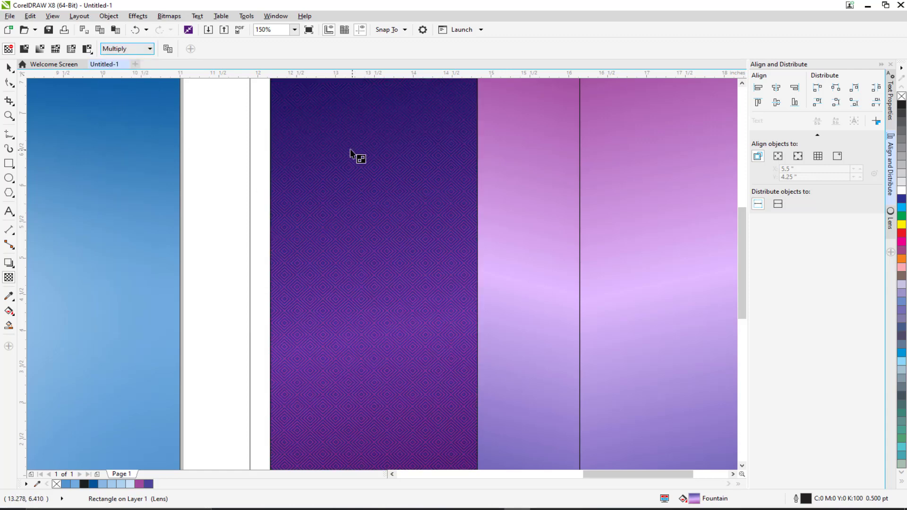
Step: Examine how the multiplied gradient blends with the concentric squares pattern, both close up and across the whole panel
{"action": "scroll", "coordinate": [382, 212], "scroll_direction": "down", "scroll_amount": 3}
{"action": "scroll", "coordinate": [381, 208], "scroll_direction": "up", "scroll_amount": 3}
{"action": "scroll", "coordinate": [382, 208], "scroll_direction": "down", "scroll_amount": 3}
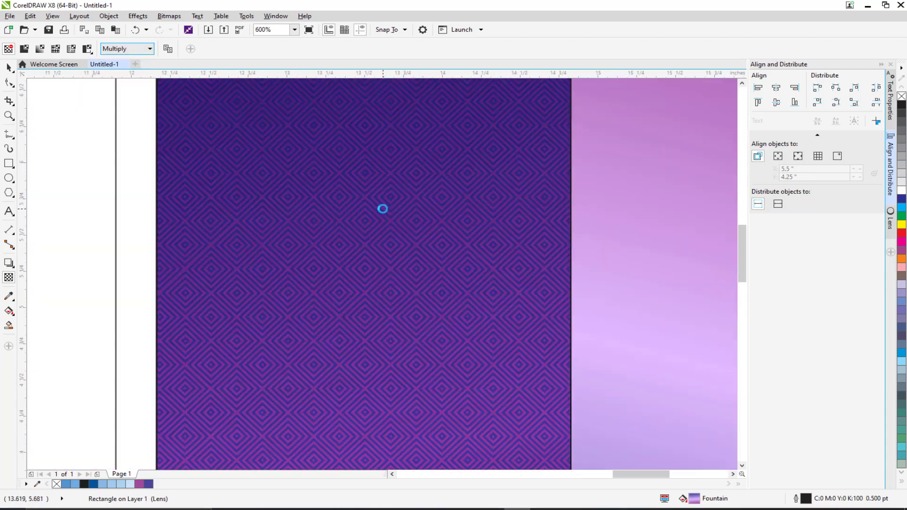
{"action": "left_click", "coordinate": [8, 67]}
{"action": "left_click", "coordinate": [302, 164]}
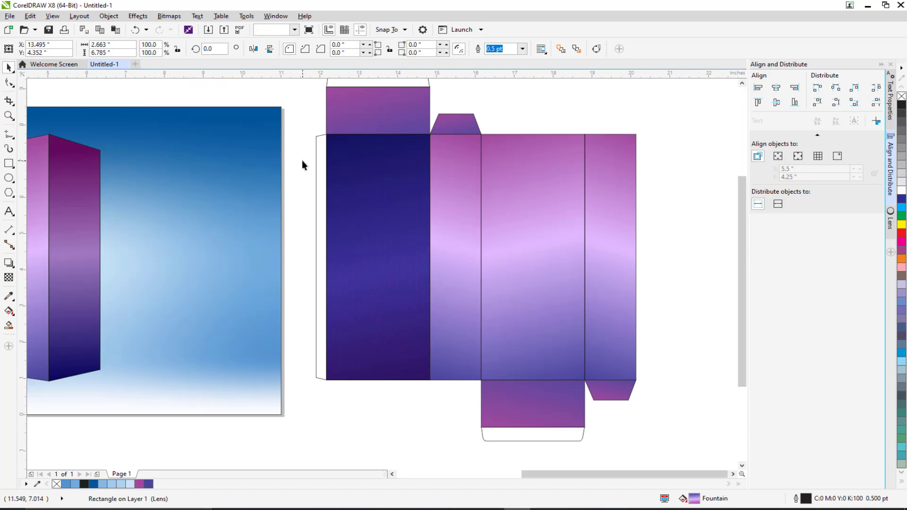
{"action": "scroll", "coordinate": [362, 189], "scroll_direction": "up", "scroll_amount": 2}
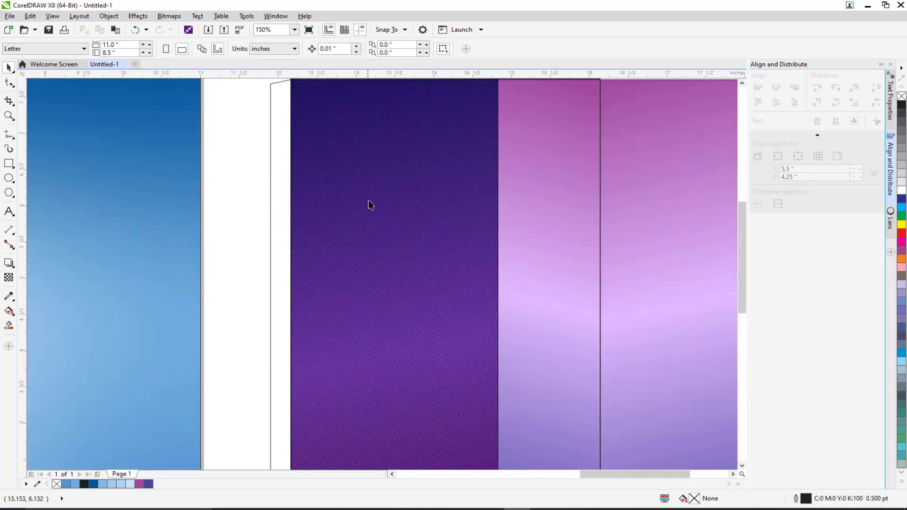
{"action": "scroll", "coordinate": [369, 204], "scroll_direction": "up", "scroll_amount": 2}
{"action": "scroll", "coordinate": [369, 205], "scroll_direction": "down", "scroll_amount": 2}
{"action": "scroll", "coordinate": [369, 208], "scroll_direction": "down", "scroll_amount": 2}
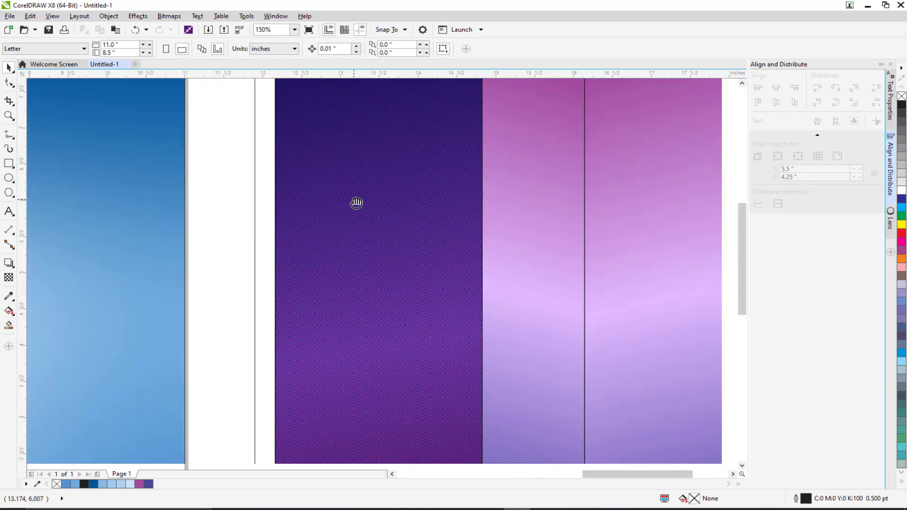
{"action": "scroll", "coordinate": [357, 289], "scroll_direction": "up", "scroll_amount": 2}
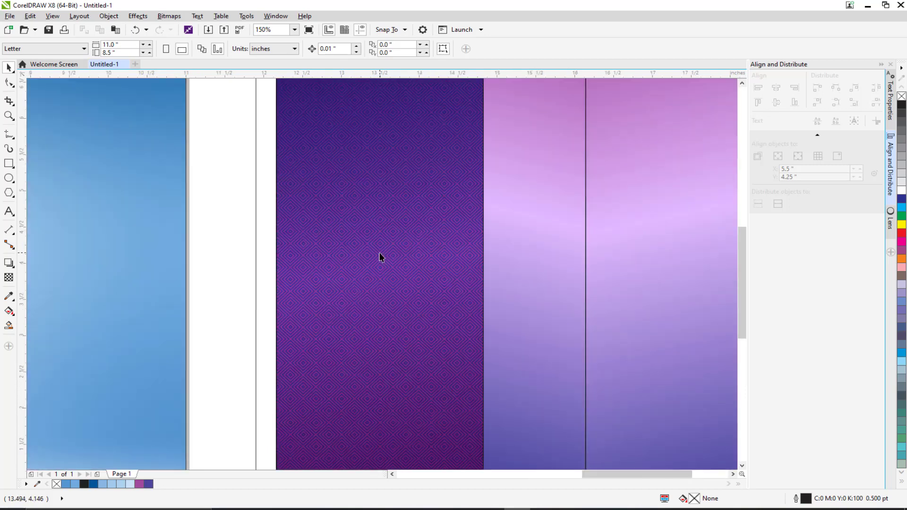
Step: Undo the merge mode changes on the gradient copy
{"action": "key", "text": "ctrl+z"}
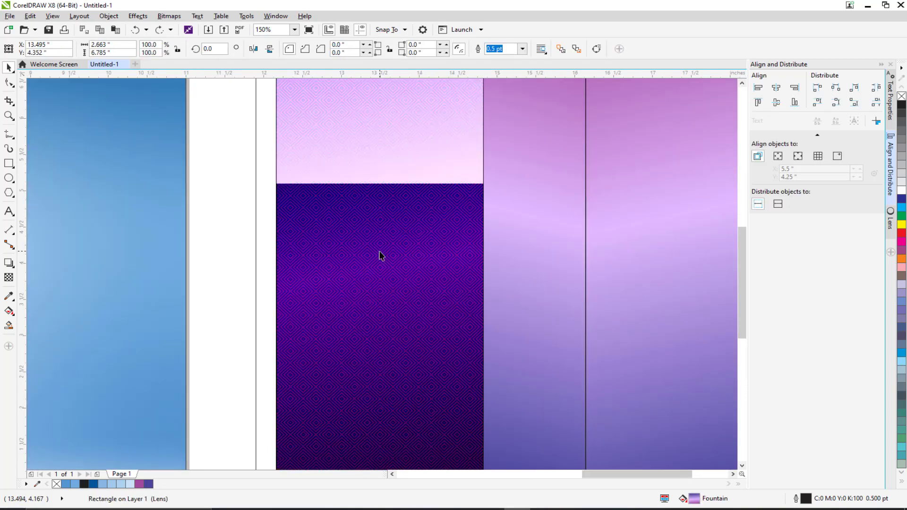
{"action": "key", "text": "ctrl+z"}
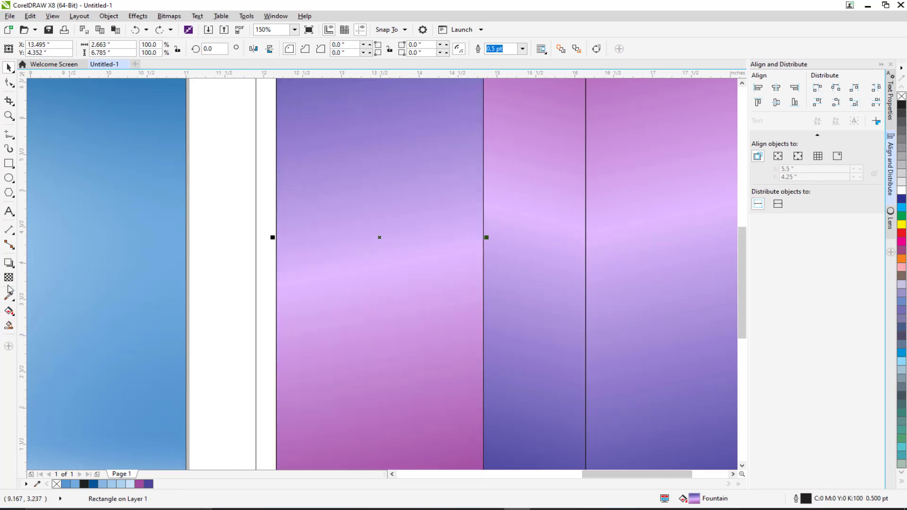
{"action": "left_click", "coordinate": [9, 262]}
{"action": "scroll", "coordinate": [375, 275], "scroll_direction": "down", "scroll_amount": 2}
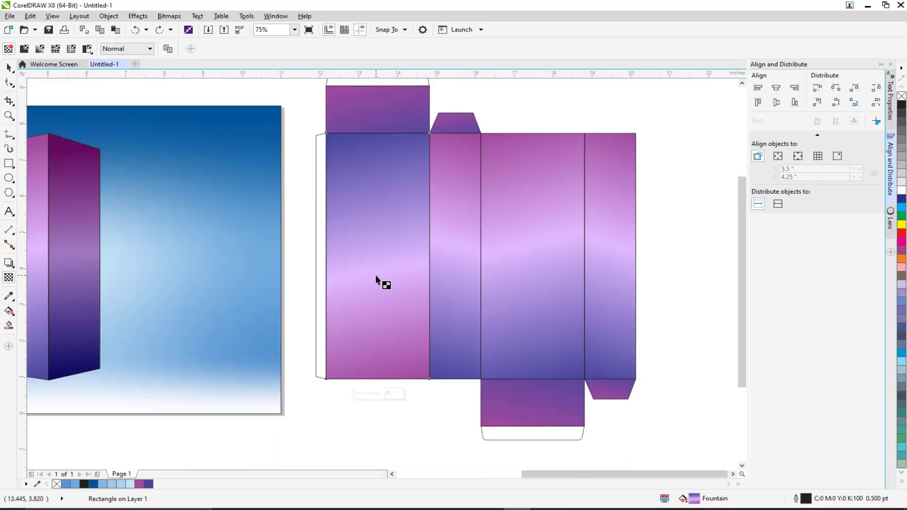
Step: Set the gradient copy aside to the right of the template and delete the patterned first panel
{"action": "left_click", "coordinate": [9, 67]}
{"action": "left_click_drag", "start_coordinate": [373, 225], "coordinate": [725, 270]}
{"action": "left_click", "coordinate": [377, 252]}
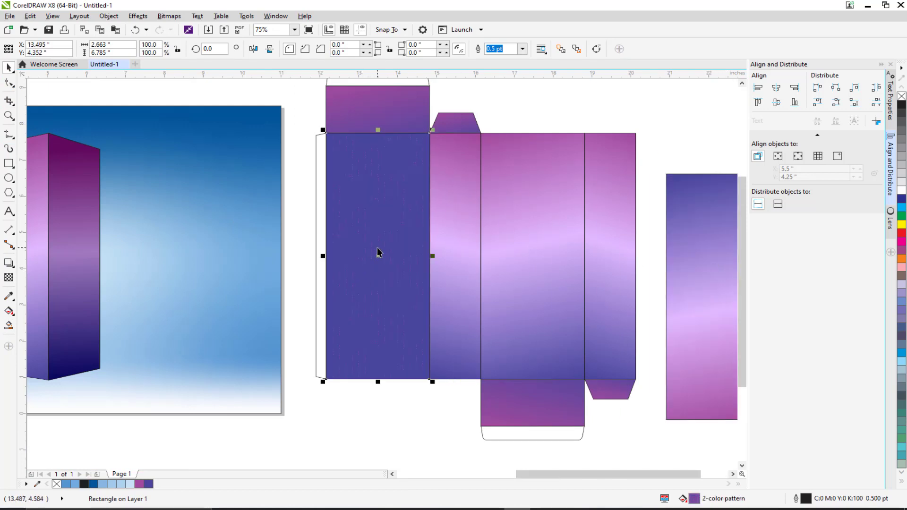
{"action": "key", "text": "Delete"}
Step: Place the gradient panel in the vacant first-panel position, lining up its upper right corner with the adjoining flaps and panel
{"action": "left_click", "coordinate": [708, 228]}
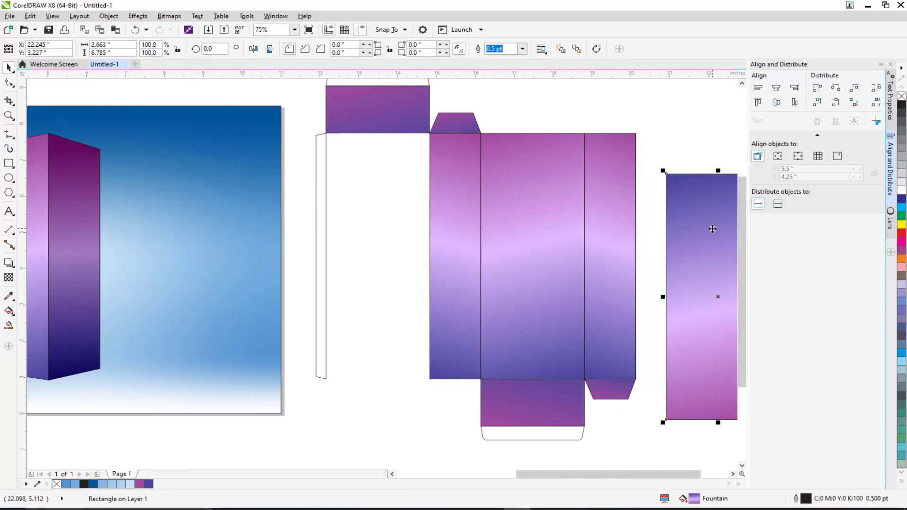
{"action": "left_click_drag", "start_coordinate": [708, 228], "coordinate": [402, 149]}
{"action": "scroll", "coordinate": [432, 137], "scroll_direction": "up", "scroll_amount": 8}
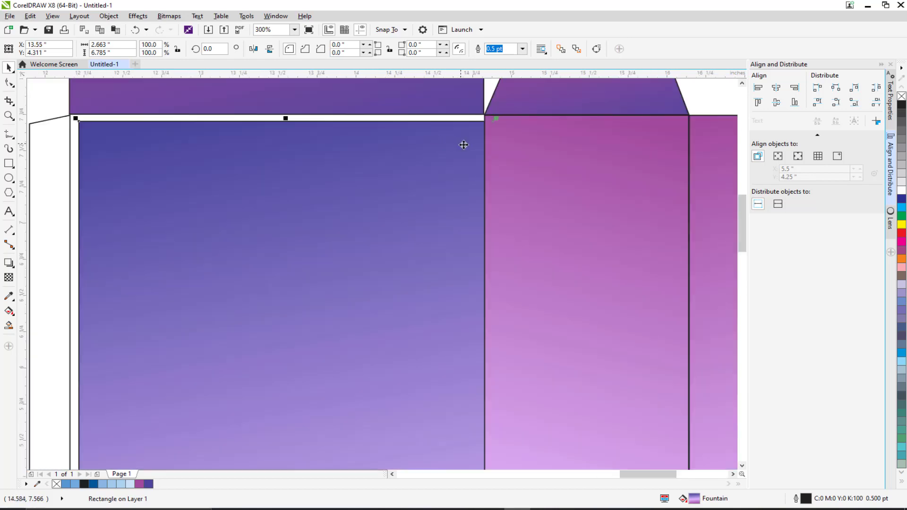
{"action": "left_click_drag", "start_coordinate": [359, 256], "coordinate": [392, 238]}
{"action": "scroll", "coordinate": [384, 235], "scroll_direction": "up", "scroll_amount": 8}
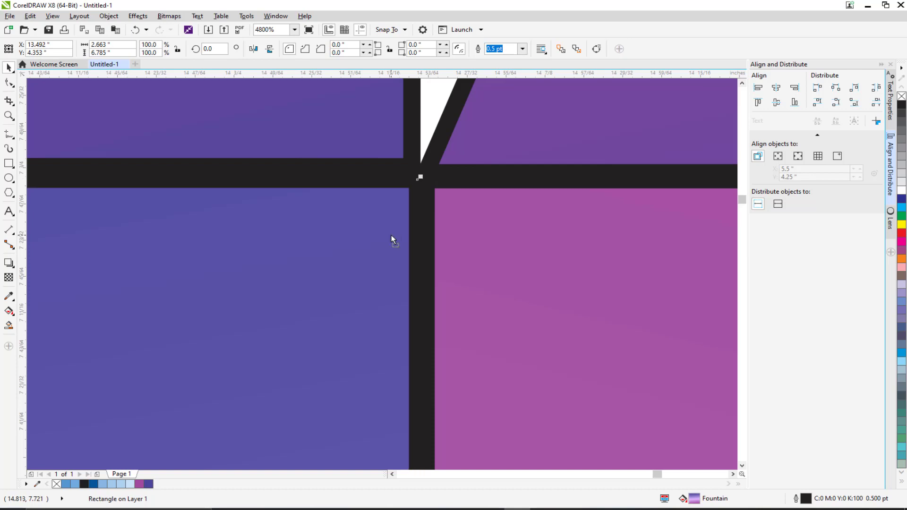
Step: Fine-tune the positions of the gradient panel and its glue flap so their corners meet the neighbouring outlines
{"action": "scroll", "coordinate": [392, 239], "scroll_direction": "down", "scroll_amount": 10}
{"action": "scroll", "coordinate": [277, 222], "scroll_direction": "up", "scroll_amount": 10}
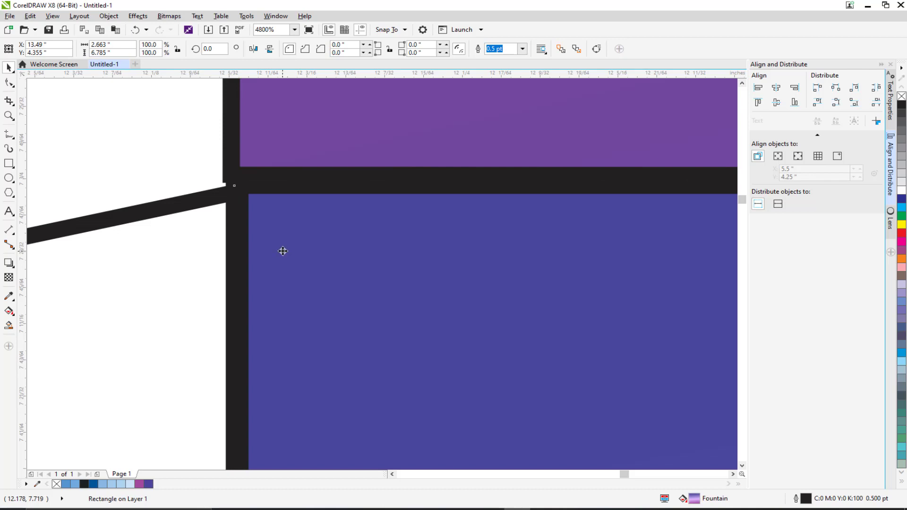
{"action": "left_click", "coordinate": [215, 259]}
{"action": "scroll", "coordinate": [191, 266], "scroll_direction": "down", "scroll_amount": 8}
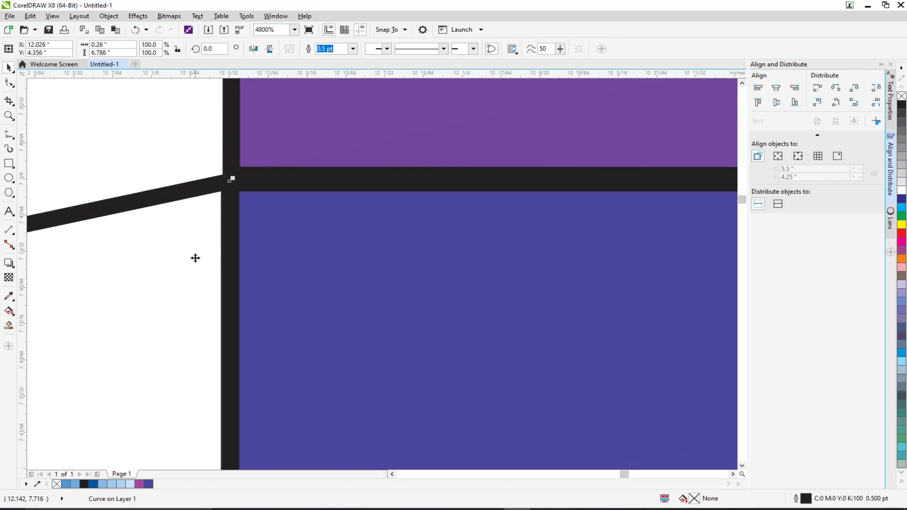
{"action": "scroll", "coordinate": [378, 211], "scroll_direction": "up", "scroll_amount": 10}
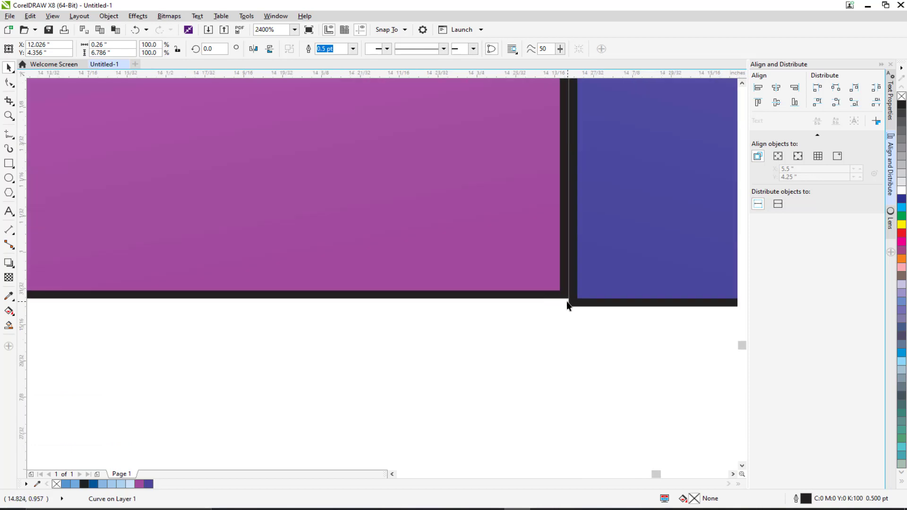
{"action": "left_click", "coordinate": [566, 302]}
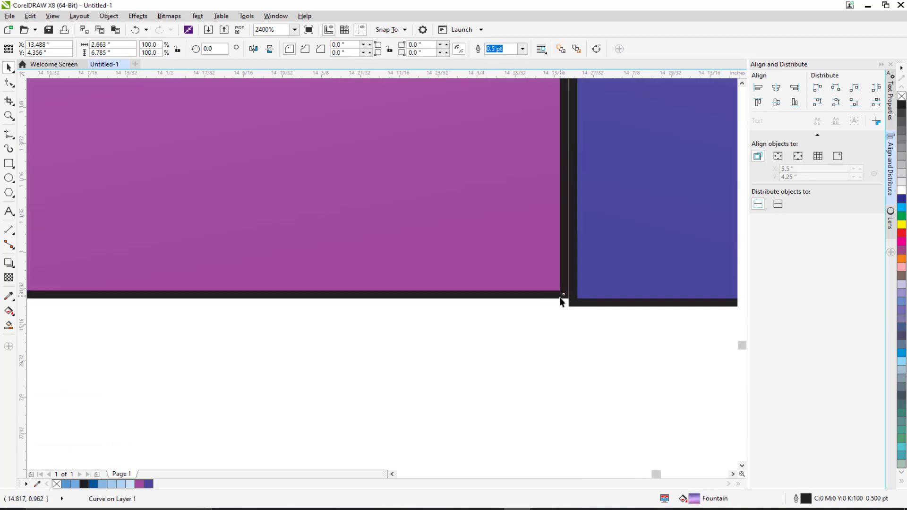
{"action": "scroll", "coordinate": [364, 244], "scroll_direction": "down", "scroll_amount": 8}
Step: Draw a circle about 1.04 inches in diameter near the upper left corner of the first panel
{"action": "left_click", "coordinate": [9, 178]}
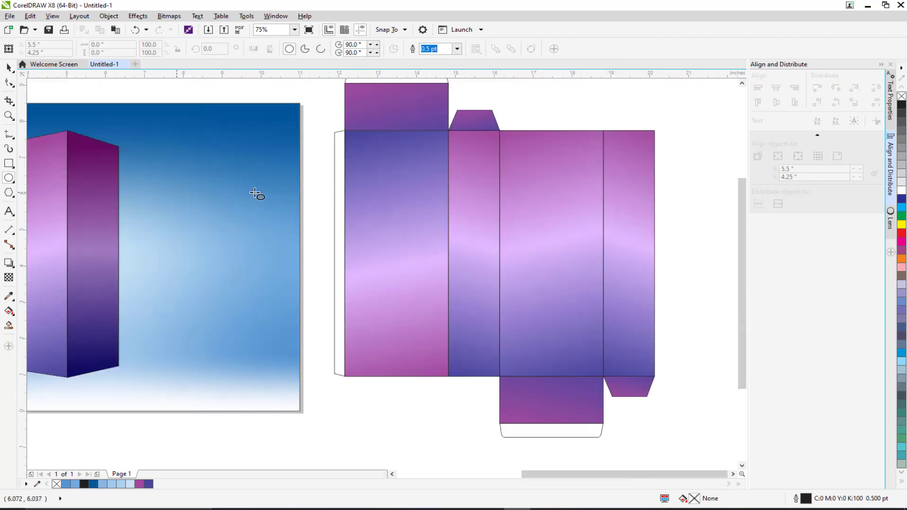
{"action": "scroll", "coordinate": [368, 201], "scroll_direction": "up", "scroll_amount": 5}
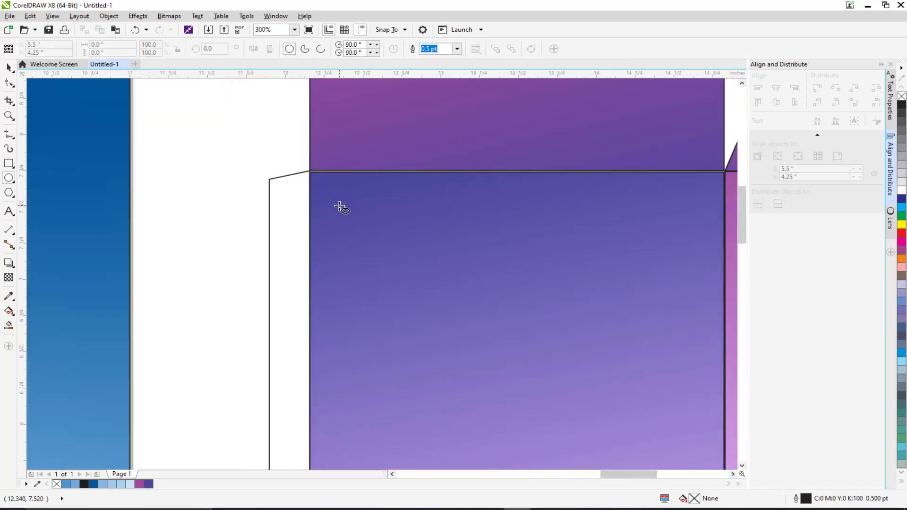
{"action": "left_click_drag", "start_coordinate": [327, 194], "coordinate": [486, 343]}
{"action": "left_click", "coordinate": [7, 70]}
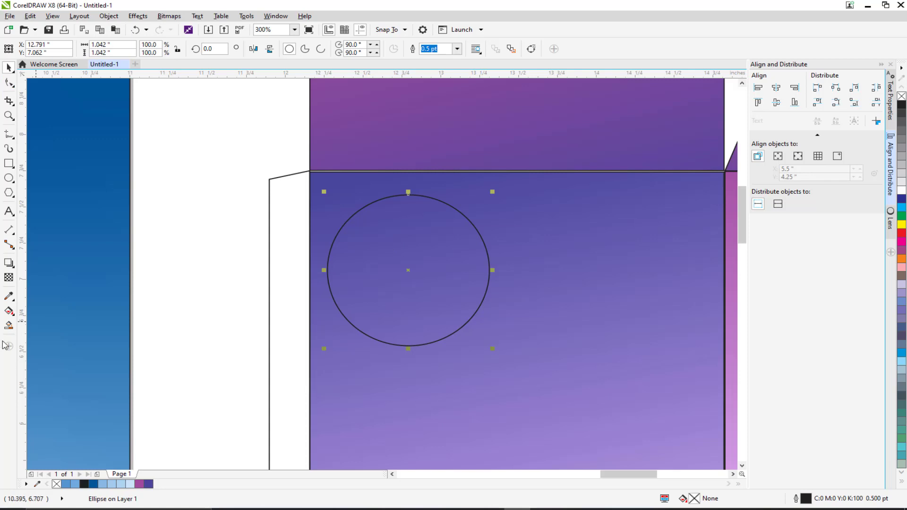
Step: Give the circle a black-and-white elliptical fountain fill and shift its white centre toward the circle's upper left
{"action": "left_click", "coordinate": [7, 316]}
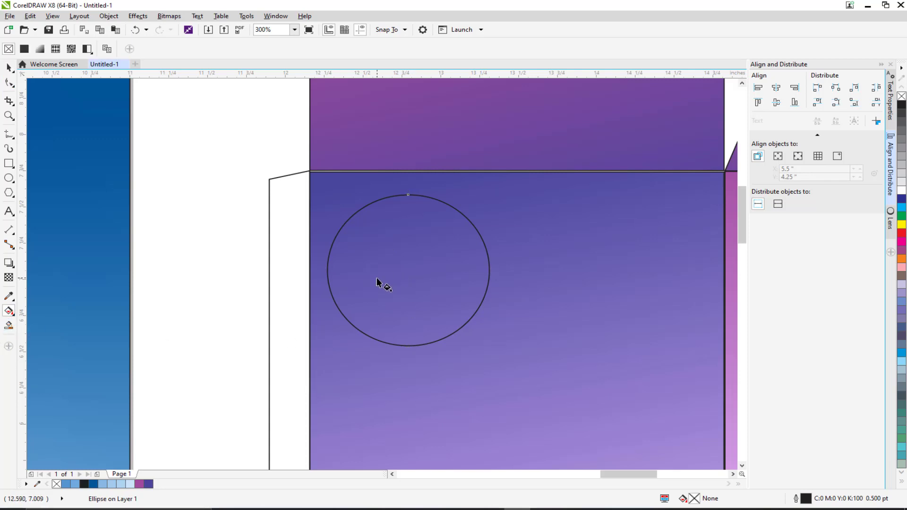
{"action": "left_click_drag", "start_coordinate": [377, 278], "coordinate": [475, 231]}
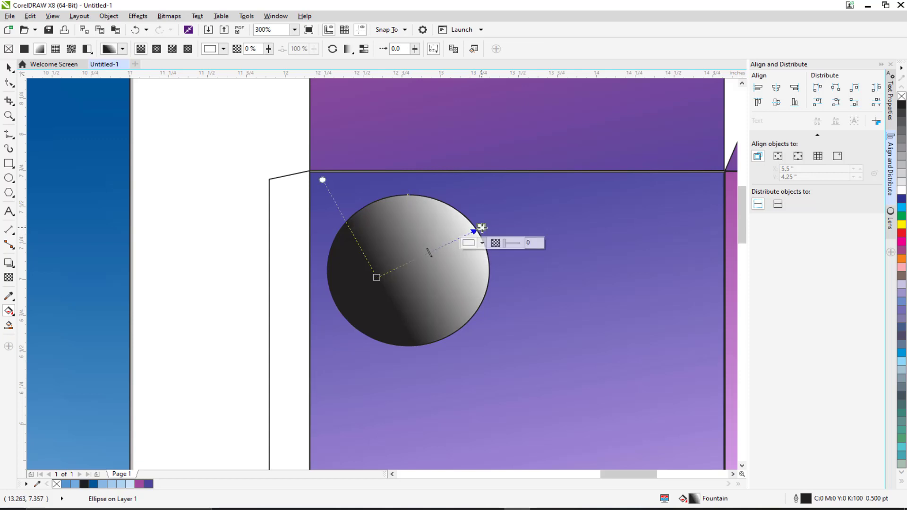
{"action": "left_click", "coordinate": [157, 49]}
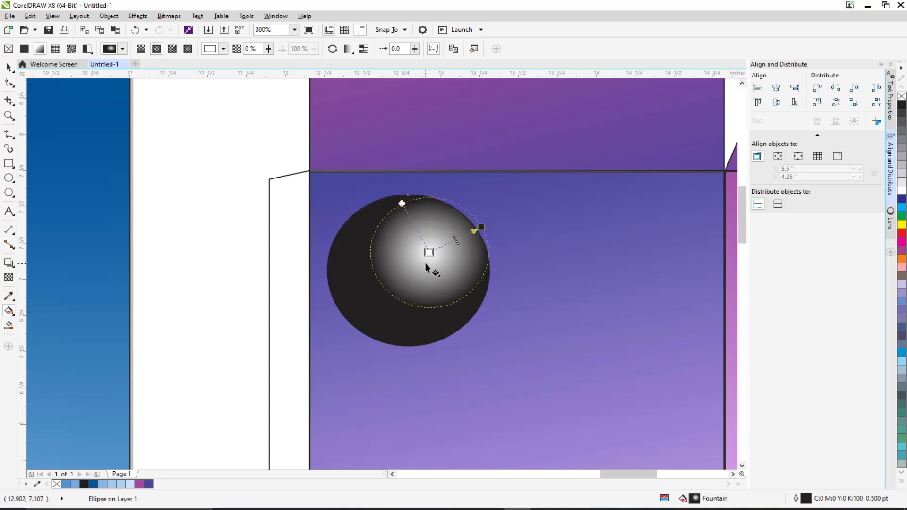
{"action": "left_click_drag", "start_coordinate": [428, 253], "coordinate": [389, 241]}
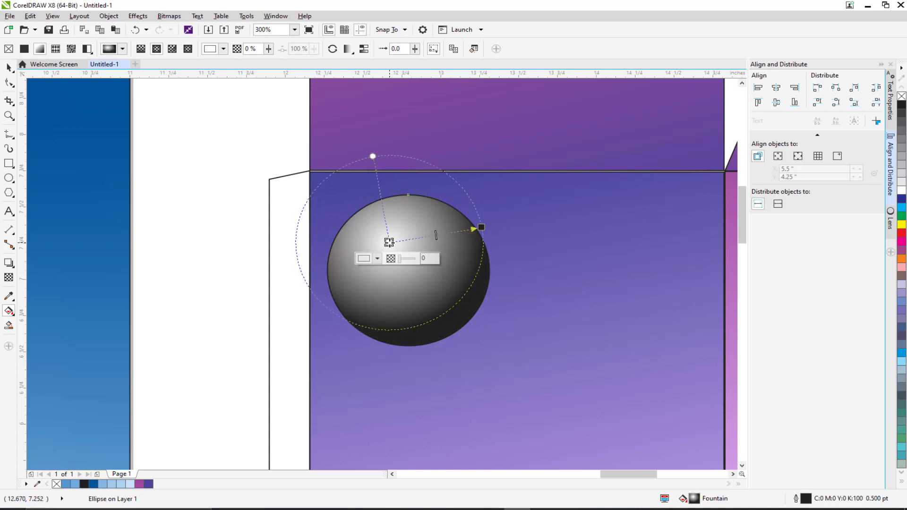
Step: Recolour the circle's fountain fill with a cyan centre and a dark blue outer end of C100 M78 Y15 K3
{"action": "left_click", "coordinate": [902, 208]}
{"action": "left_click", "coordinate": [481, 227]}
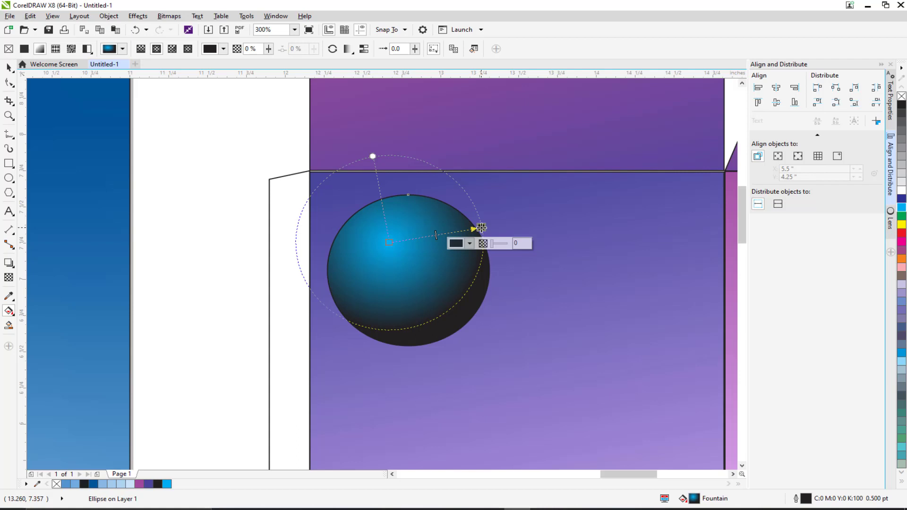
{"action": "left_click", "coordinate": [454, 242]}
{"action": "left_click", "coordinate": [392, 273]}
{"action": "left_click", "coordinate": [456, 242]}
{"action": "left_click", "coordinate": [525, 316]}
{"action": "left_click_drag", "start_coordinate": [528, 320], "coordinate": [520, 316]}
{"action": "left_click", "coordinate": [518, 328]}
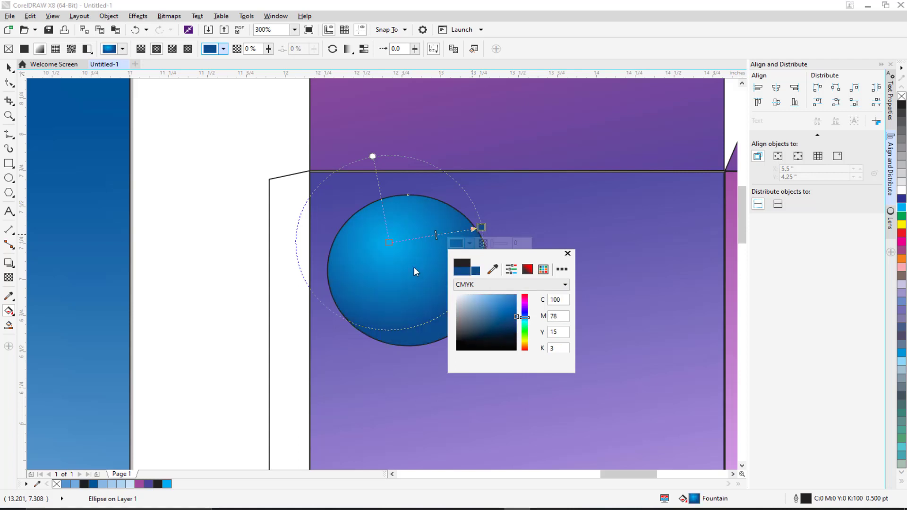
Step: Add a cyan colour stop close to the centre of the circle's fill and make the centre stop white
{"action": "left_click", "coordinate": [388, 241]}
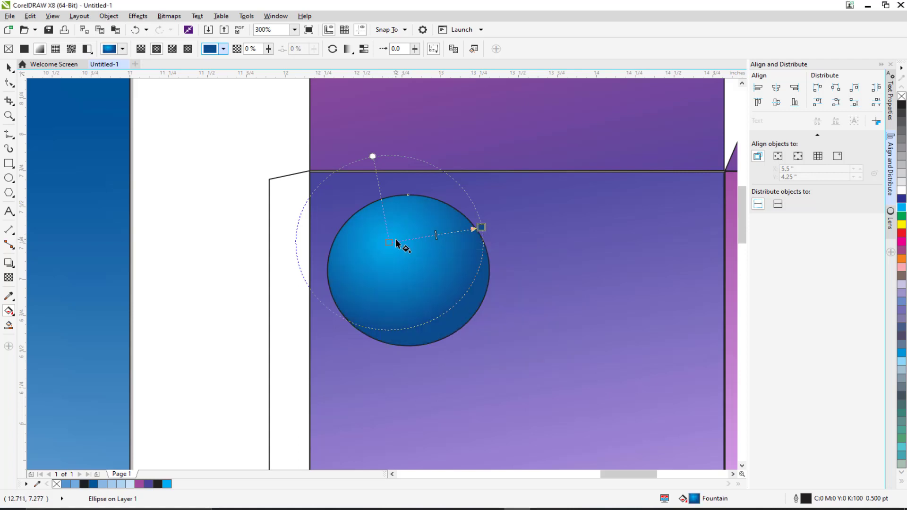
{"action": "double_click", "coordinate": [403, 240]}
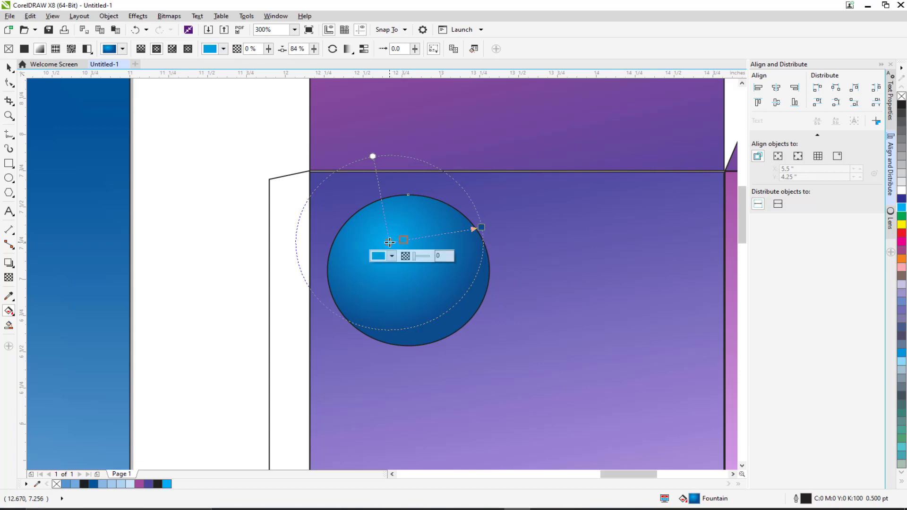
{"action": "left_click", "coordinate": [389, 241]}
{"action": "left_click", "coordinate": [377, 258]}
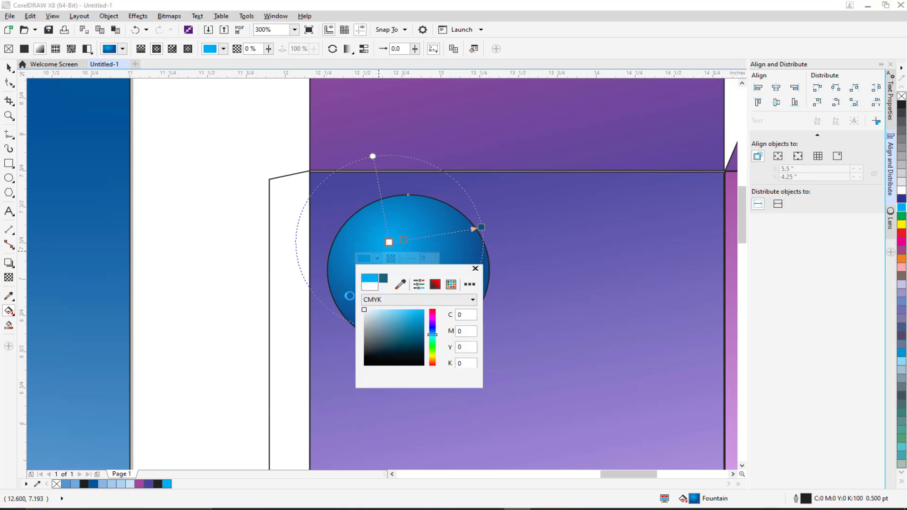
{"action": "left_click", "coordinate": [8, 70]}
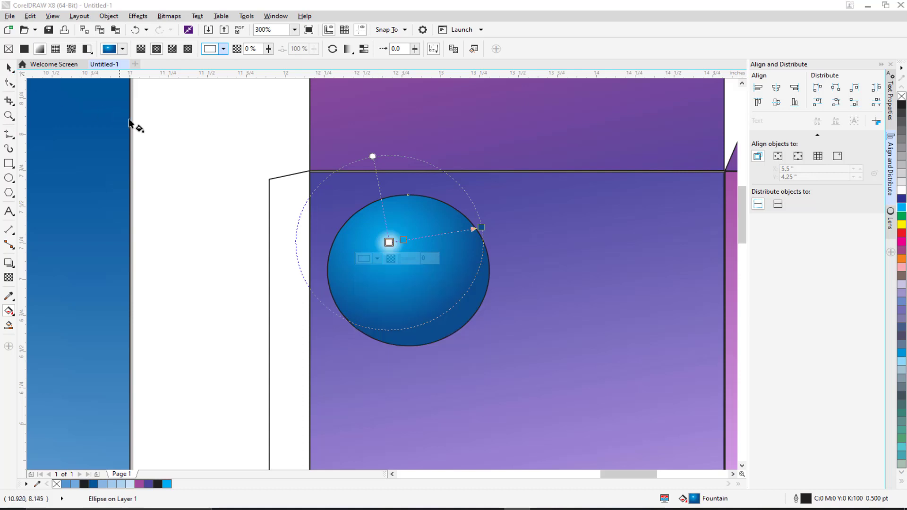
{"action": "left_click", "coordinate": [131, 120]}
Step: Remove the blue circle's outline and select the circle again for fill editing
{"action": "left_click_drag", "start_coordinate": [408, 261], "coordinate": [395, 270]}
{"action": "left_click", "coordinate": [380, 260]}
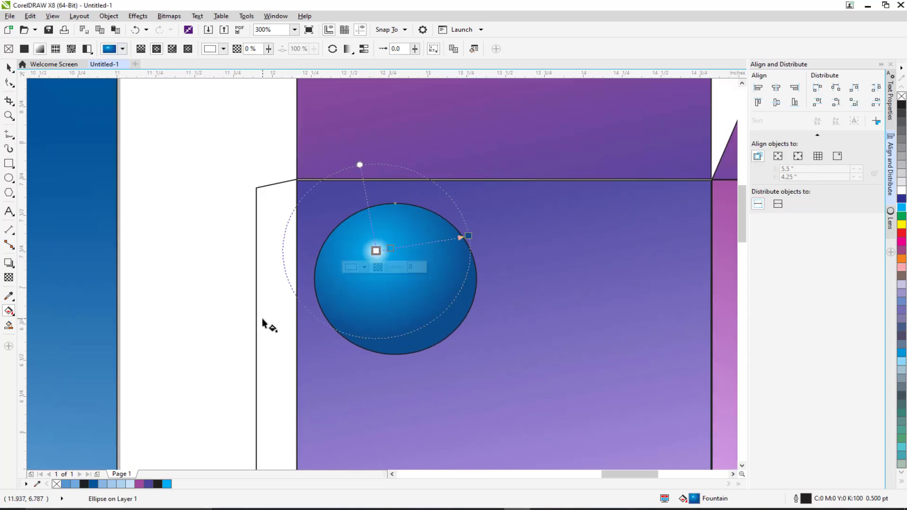
{"action": "right_click", "coordinate": [55, 484]}
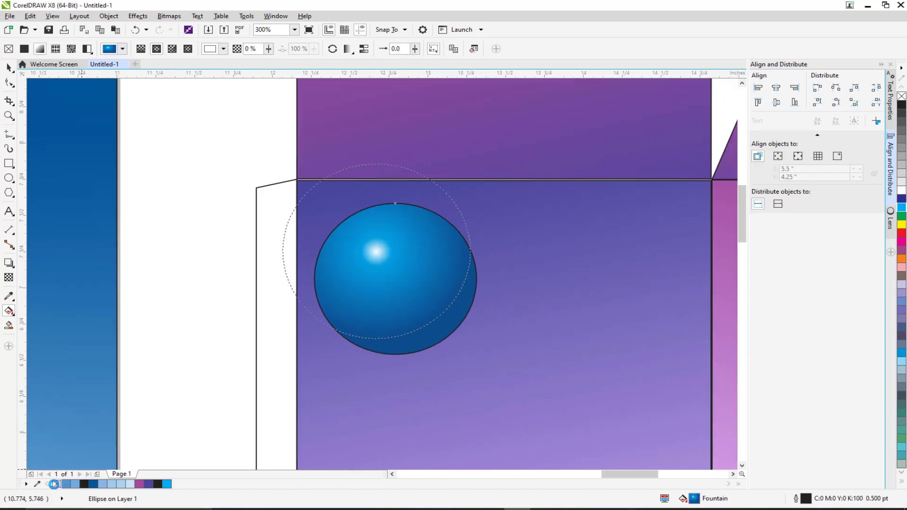
{"action": "left_click", "coordinate": [163, 338]}
{"action": "left_click", "coordinate": [406, 293]}
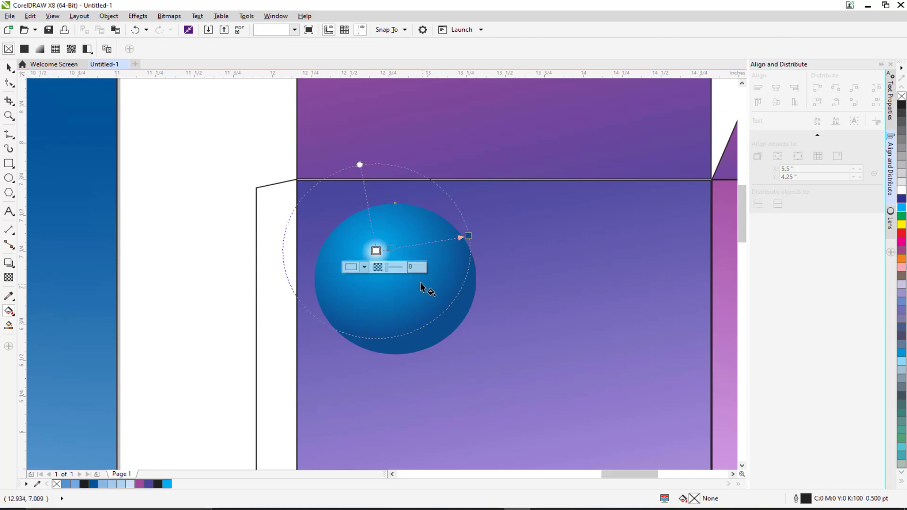
Step: Add a dark blue stop just inside the fill's outer end and set the end colour to light blue, C51 M25 Y0 K0
{"action": "scroll", "coordinate": [474, 228], "scroll_direction": "up", "scroll_amount": 3}
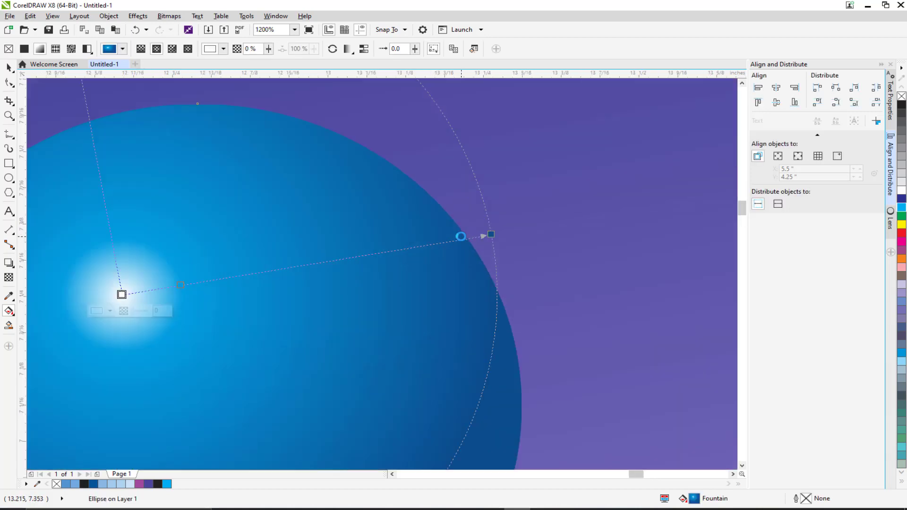
{"action": "double_click", "coordinate": [463, 240]}
{"action": "left_click_drag", "start_coordinate": [462, 239], "coordinate": [435, 243]}
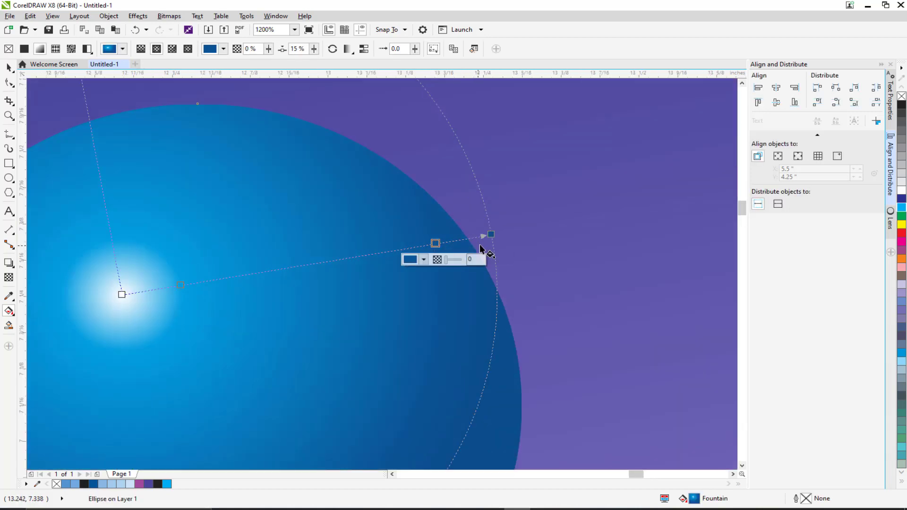
{"action": "left_click", "coordinate": [491, 234]}
{"action": "left_click", "coordinate": [479, 250]}
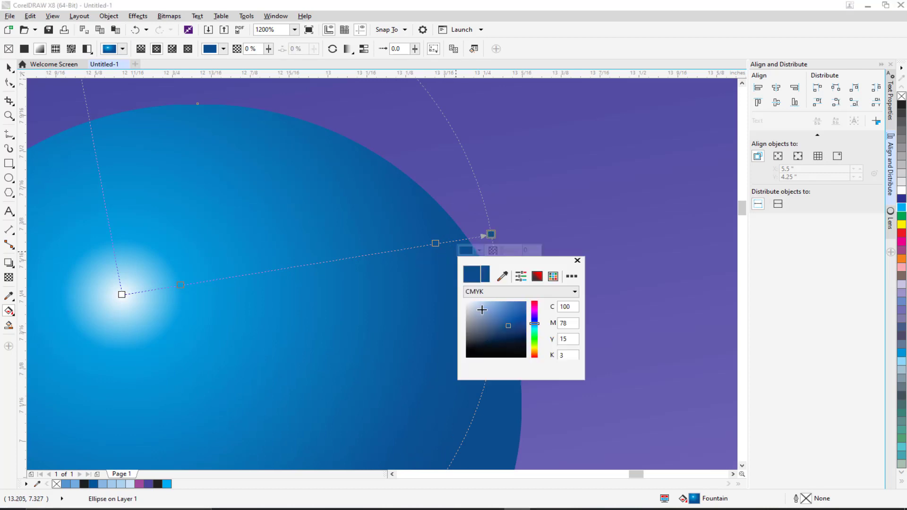
{"action": "mouse_move", "coordinate": [482, 310]}
{"action": "left_mouse_down"}
{"action": "mouse_move", "coordinate": [482, 299]}
{"action": "mouse_move", "coordinate": [494, 307]}
{"action": "left_mouse_up"}
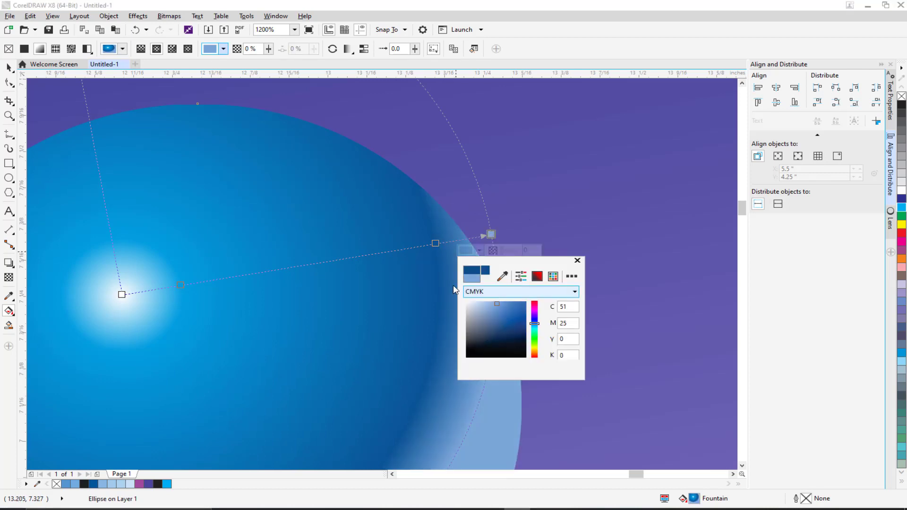
Step: Rotate the sphere's gradient toward its lower right edge and deepen the end colour to a medium blue
{"action": "scroll", "coordinate": [418, 282], "scroll_direction": "down", "scroll_amount": 2}
{"action": "left_click_drag", "start_coordinate": [418, 282], "coordinate": [471, 355]}
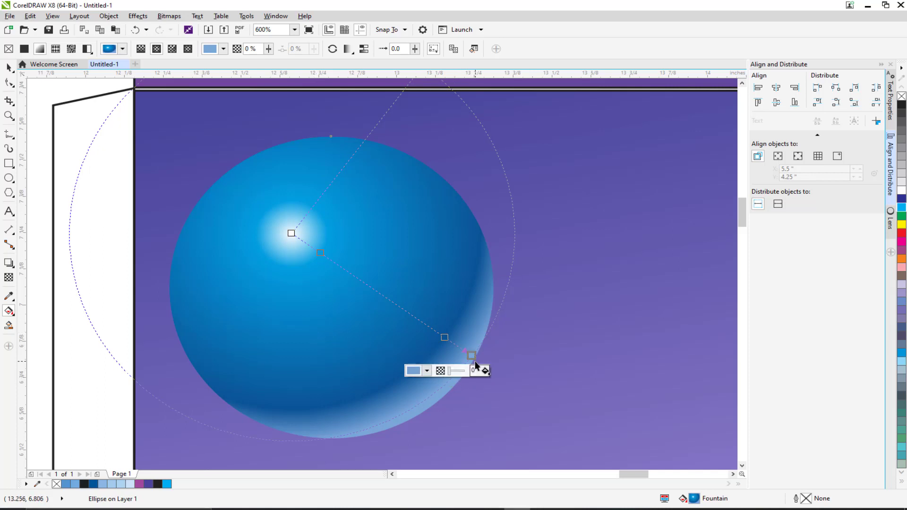
{"action": "left_click", "coordinate": [414, 371]}
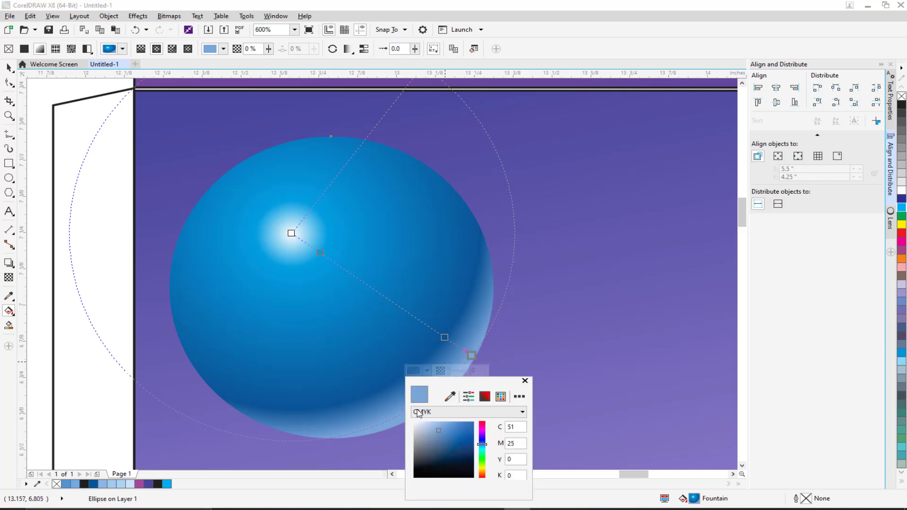
{"action": "left_click", "coordinate": [460, 420]}
{"action": "left_click", "coordinate": [330, 358]}
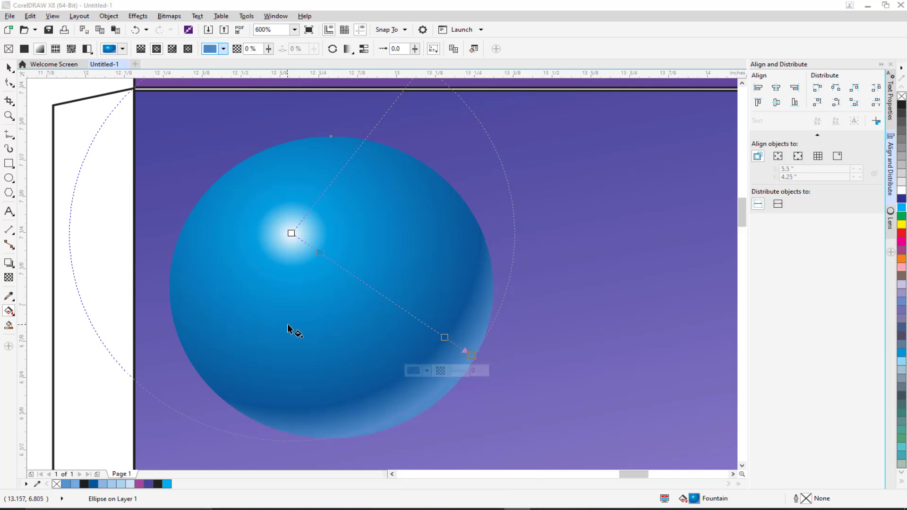
Step: Draw an ellipse about 0.66 by 0.57 inches over the sphere's upper part, filled pale blue C19 M3 Y0 K0 without an outline
{"action": "scroll", "coordinate": [296, 311], "scroll_direction": "down", "scroll_amount": 1}
{"action": "left_click", "coordinate": [9, 67]}
{"action": "left_click", "coordinate": [8, 178]}
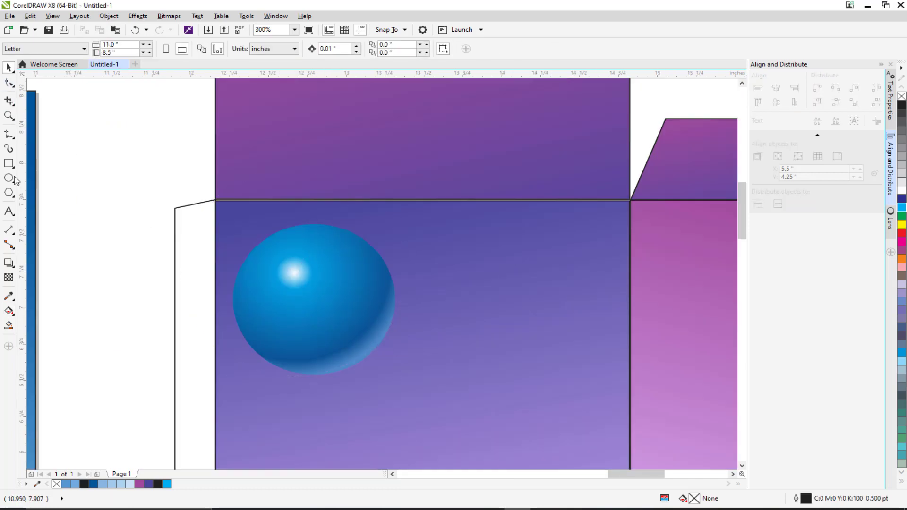
{"action": "left_click_drag", "start_coordinate": [265, 228], "coordinate": [371, 308]}
{"action": "left_click", "coordinate": [130, 483]}
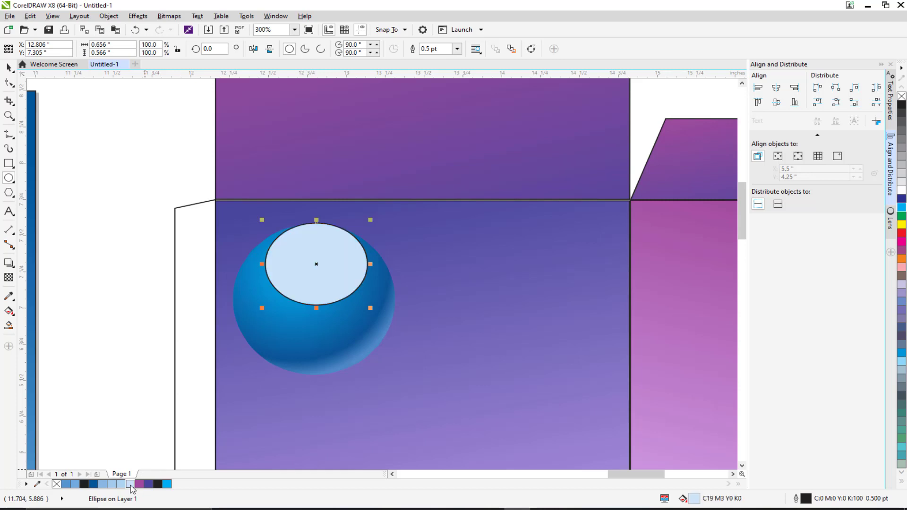
{"action": "right_click", "coordinate": [56, 484]}
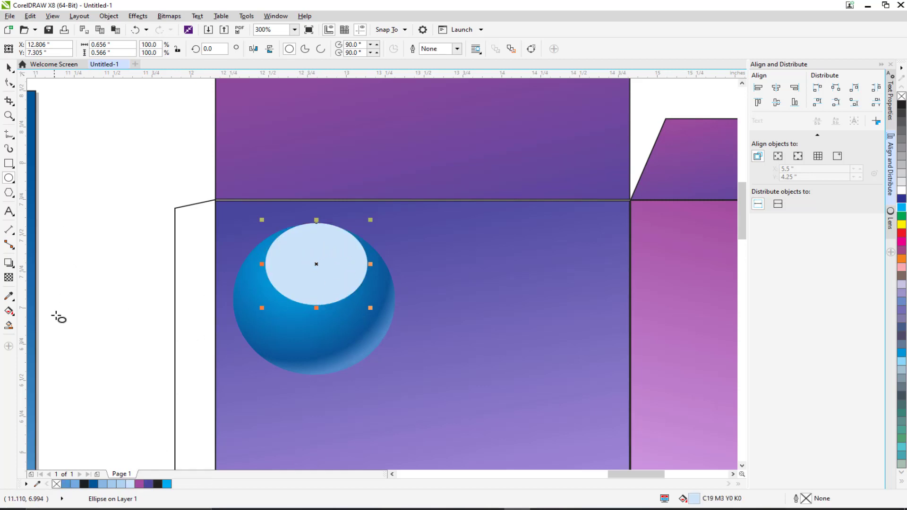
Step: Fade the pale ellipse out downward with a linear fountain transparency and shift it slightly left and down on the sphere
{"action": "left_click", "coordinate": [9, 278]}
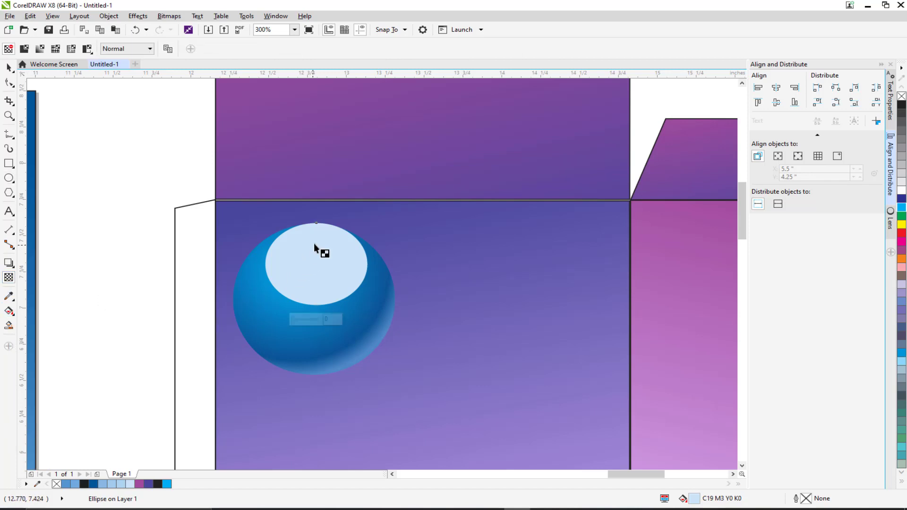
{"action": "left_click_drag", "start_coordinate": [324, 232], "coordinate": [313, 299]}
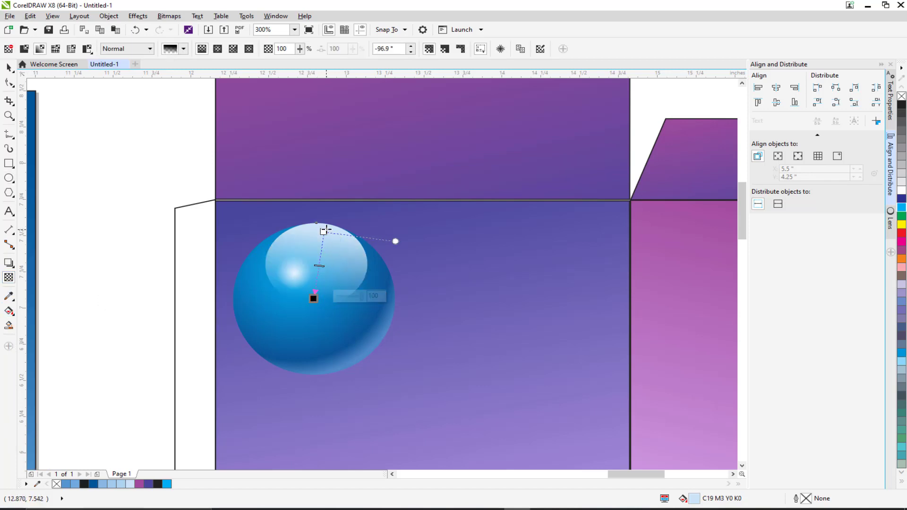
{"action": "left_click_drag", "start_coordinate": [323, 231], "coordinate": [313, 228]}
{"action": "left_click", "coordinate": [8, 67]}
{"action": "left_click_drag", "start_coordinate": [81, 238], "coordinate": [113, 277]}
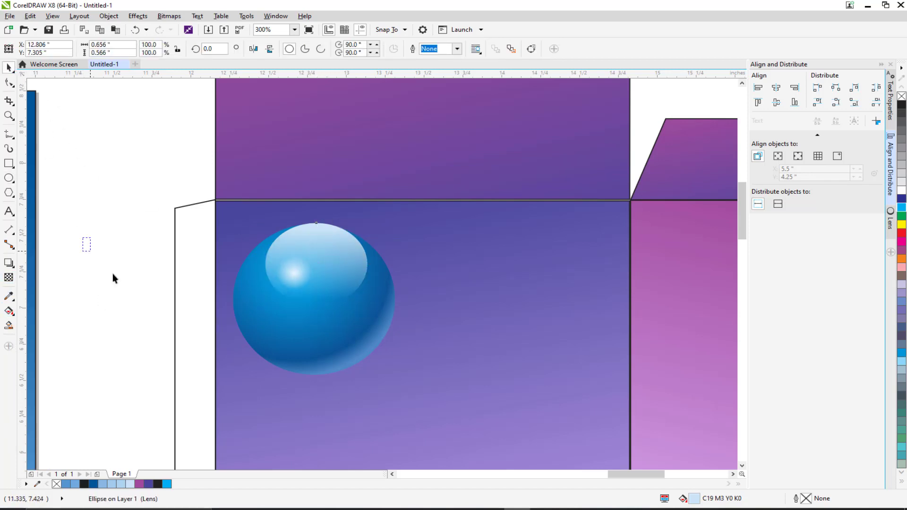
{"action": "left_click_drag", "start_coordinate": [344, 247], "coordinate": [338, 251]}
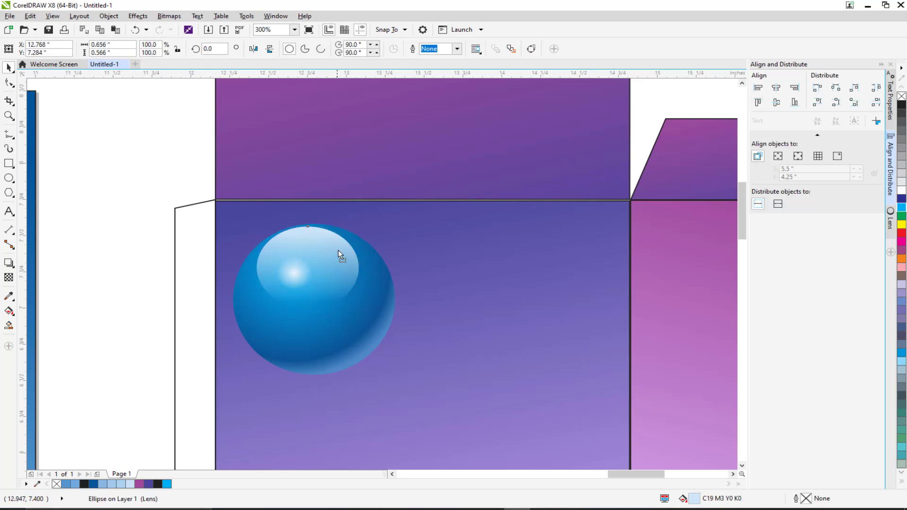
{"action": "left_click", "coordinate": [166, 274]}
Step: Draw an ellipse about 0.61 by 0.41 inches across the sphere's lower part and fill it dark blue
{"action": "left_click_drag", "start_coordinate": [211, 307], "coordinate": [362, 351]}
{"action": "left_click", "coordinate": [9, 179]}
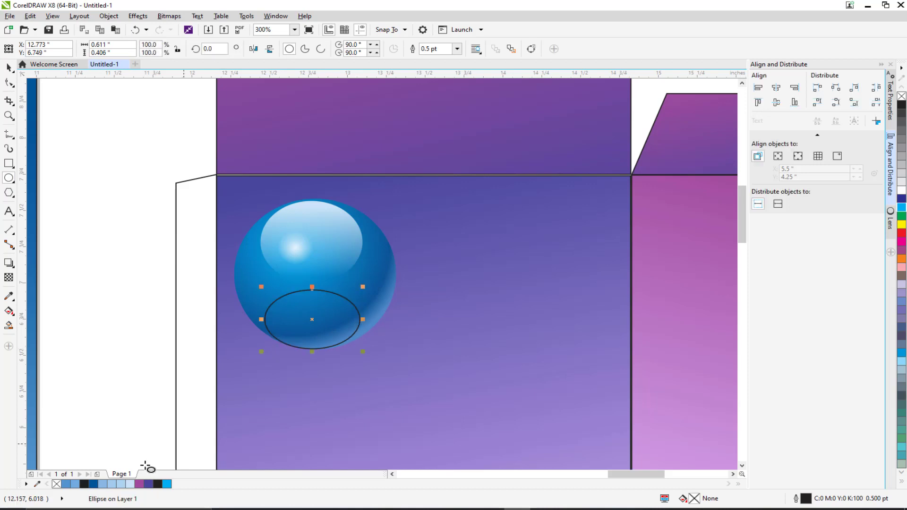
{"action": "left_click", "coordinate": [94, 485]}
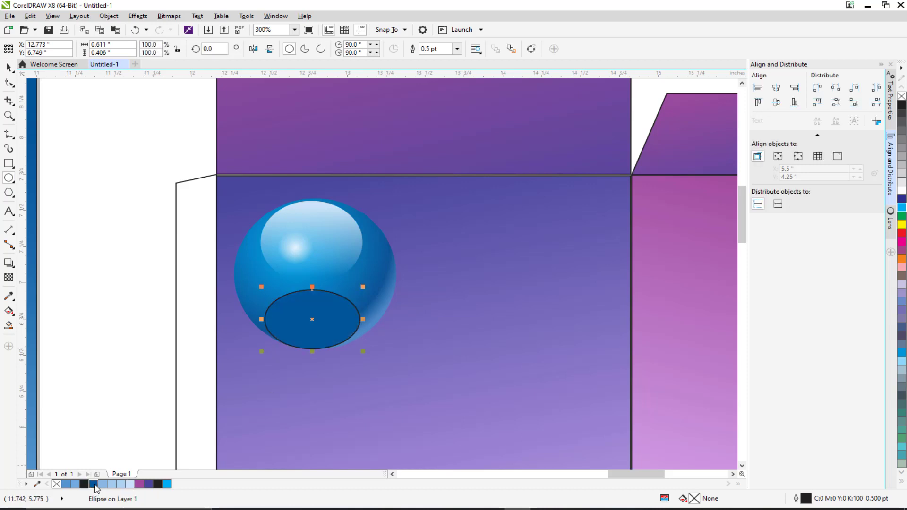
Step: Give the lower ellipse an elliptical fountain fill from a white centre to a dark blue edge, fitted to the ellipse's outline
{"action": "left_click", "coordinate": [9, 311]}
{"action": "left_click_drag", "start_coordinate": [297, 318], "coordinate": [345, 315]}
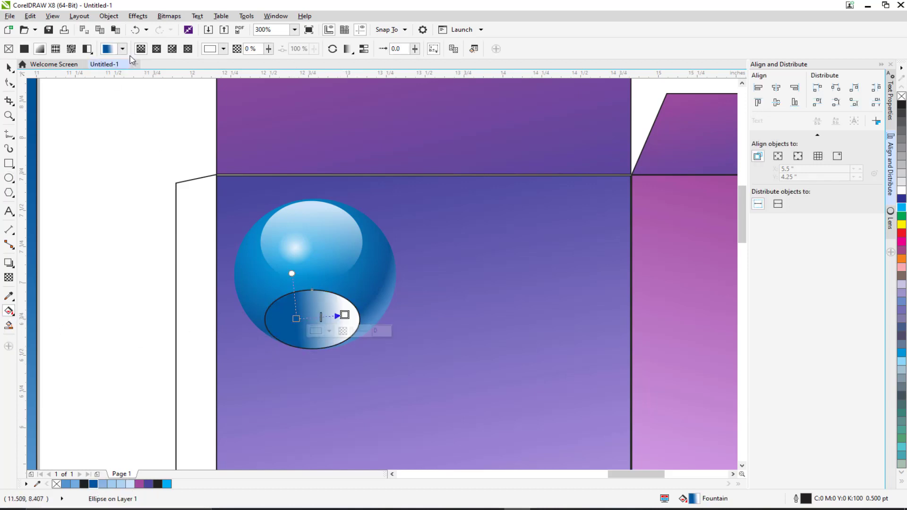
{"action": "left_click", "coordinate": [156, 49]}
{"action": "scroll", "coordinate": [317, 318], "scroll_direction": "up", "scroll_amount": 1}
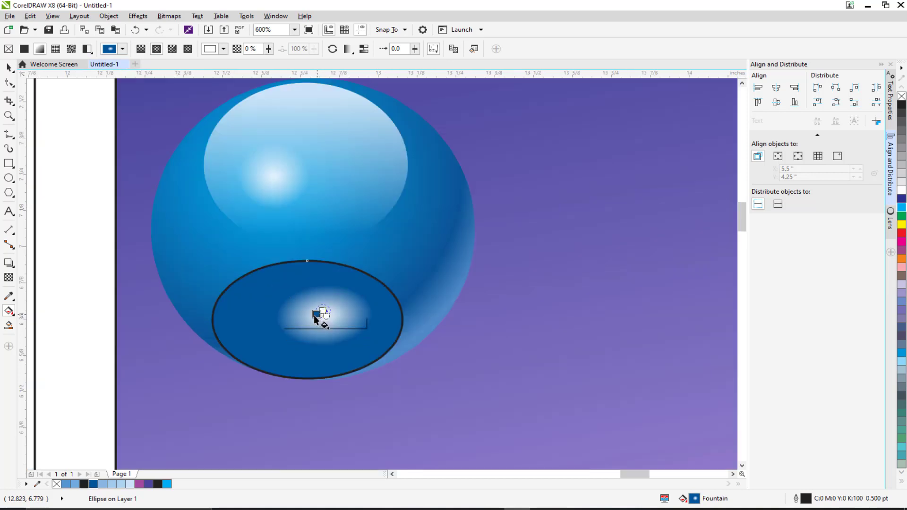
{"action": "left_click_drag", "start_coordinate": [298, 319], "coordinate": [208, 315]}
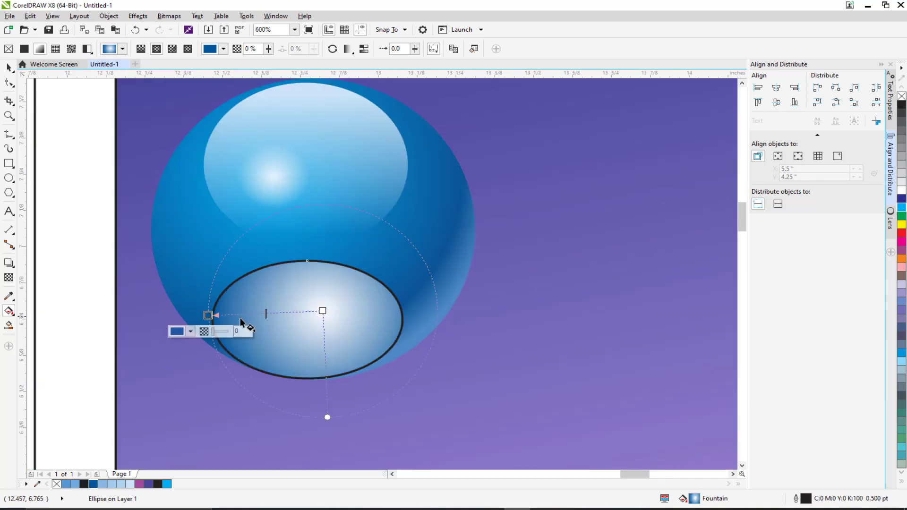
{"action": "left_click_drag", "start_coordinate": [326, 312], "coordinate": [310, 319]}
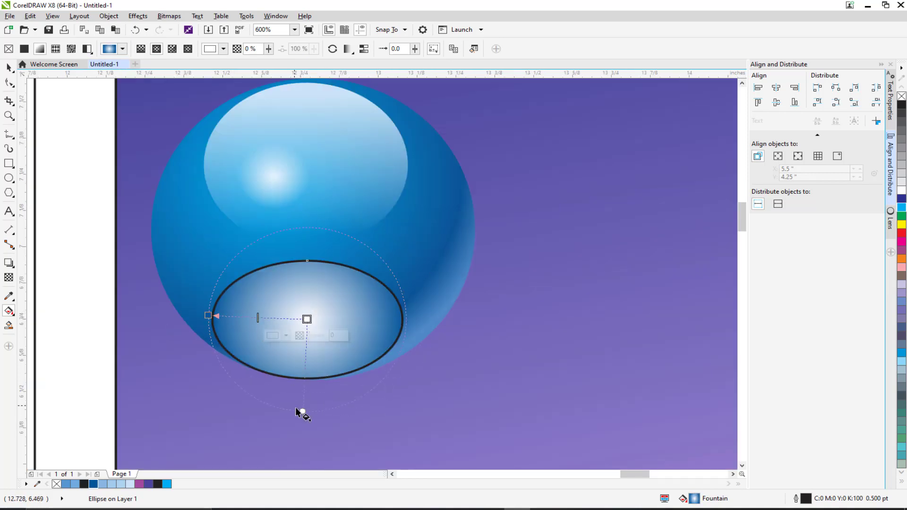
{"action": "left_click_drag", "start_coordinate": [302, 412], "coordinate": [306, 378]}
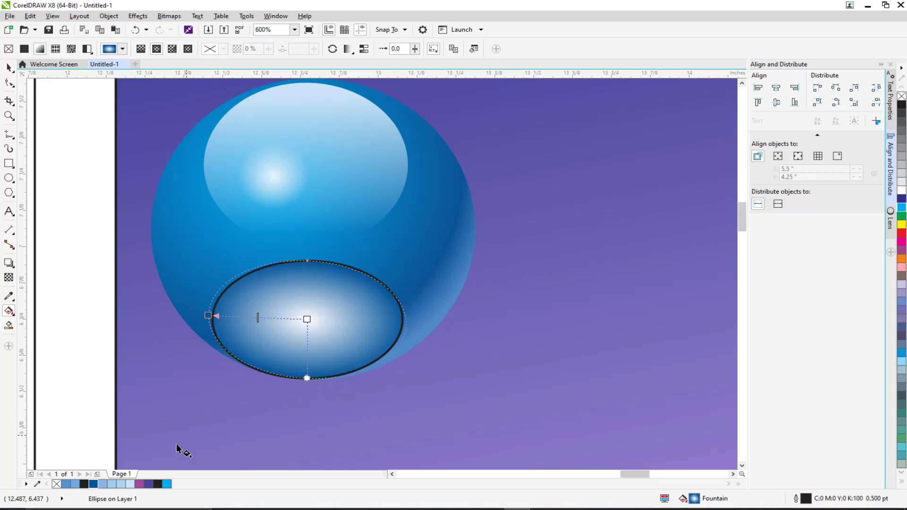
Step: Set both the centre and outer stops of the lower ellipse's fill to cyan and make the outer stop 100% transparent
{"action": "left_click", "coordinate": [306, 319]}
{"action": "left_click", "coordinate": [168, 484]}
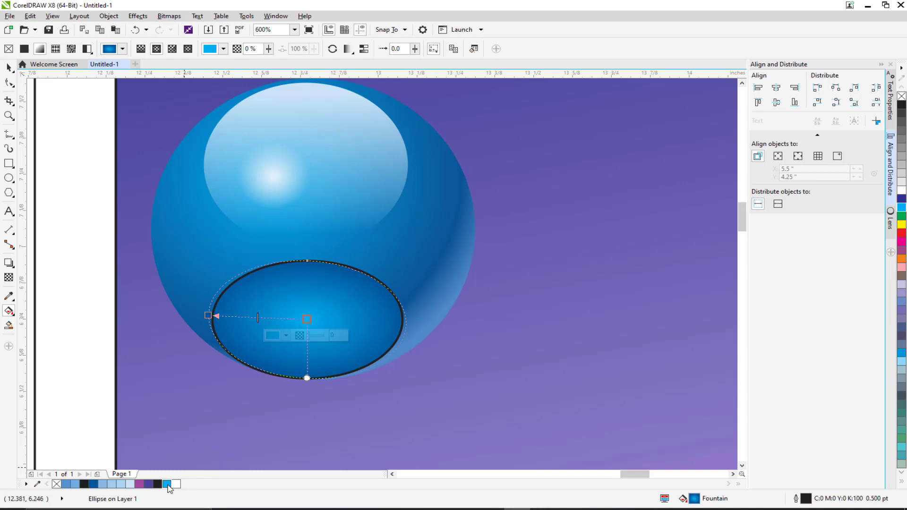
{"action": "left_click", "coordinate": [209, 315]}
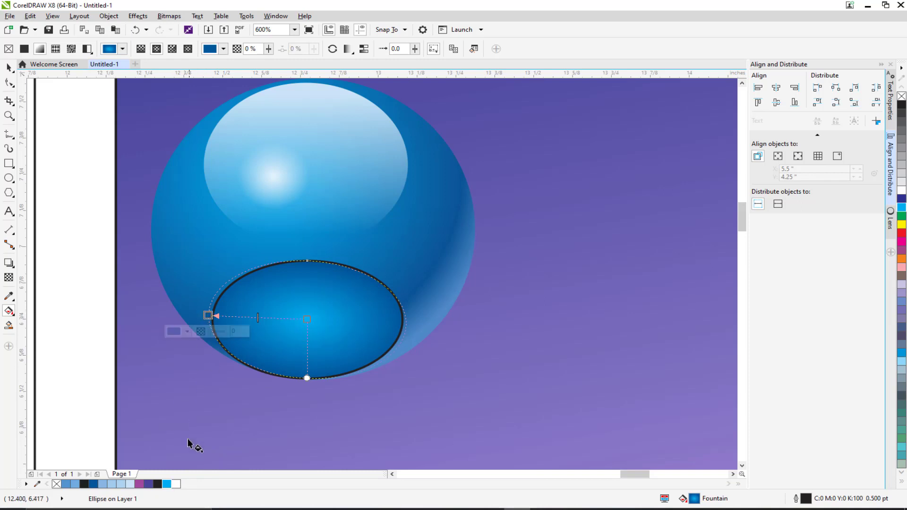
{"action": "left_click", "coordinate": [168, 484]}
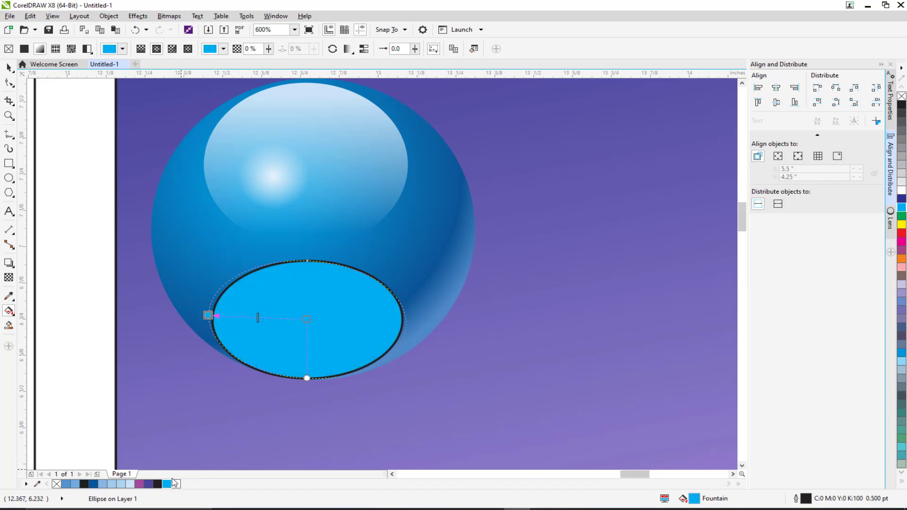
{"action": "left_click", "coordinate": [209, 315]}
{"action": "left_click_drag", "start_coordinate": [210, 331], "coordinate": [214, 333]}
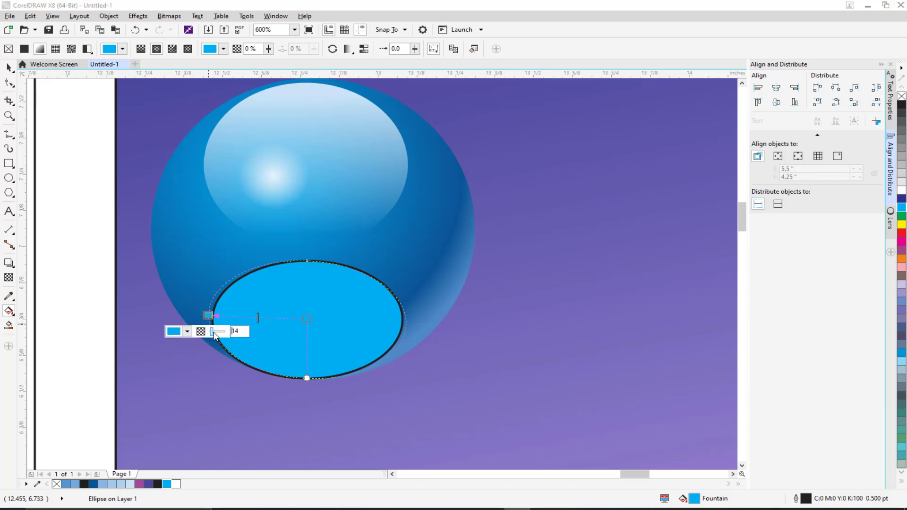
{"action": "key", "text": "Return"}
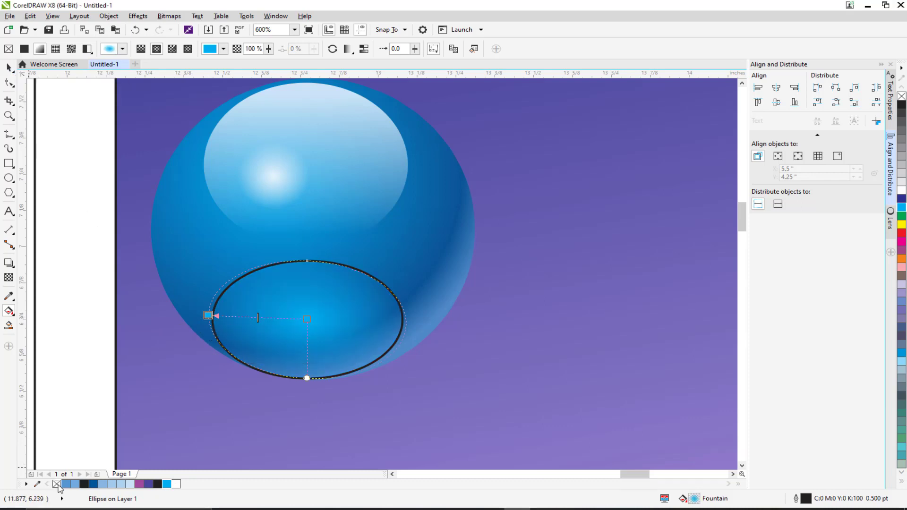
Step: Remove the outline from the sphere's lower ellipse and set its transparency merge mode to Add
{"action": "right_click", "coordinate": [56, 483]}
{"action": "left_click", "coordinate": [265, 282]}
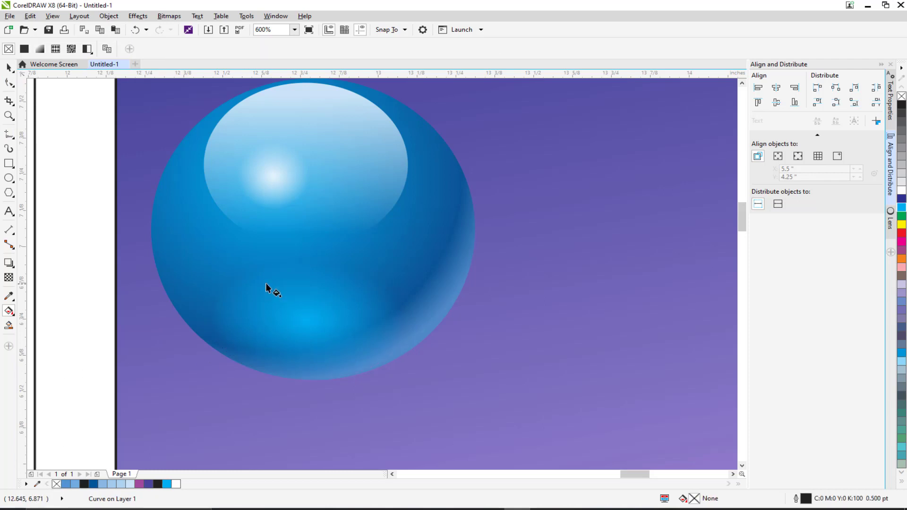
{"action": "left_click", "coordinate": [302, 311]}
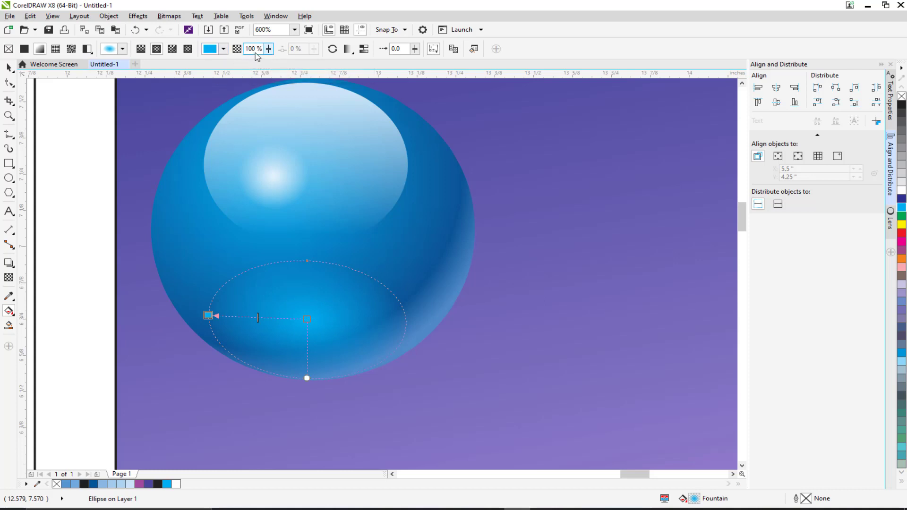
{"action": "left_click", "coordinate": [268, 49]}
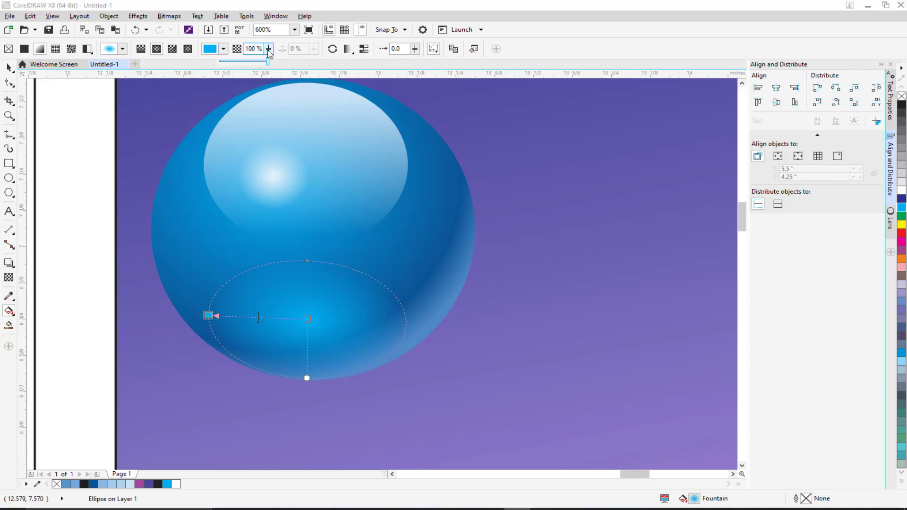
{"action": "left_click", "coordinate": [8, 278]}
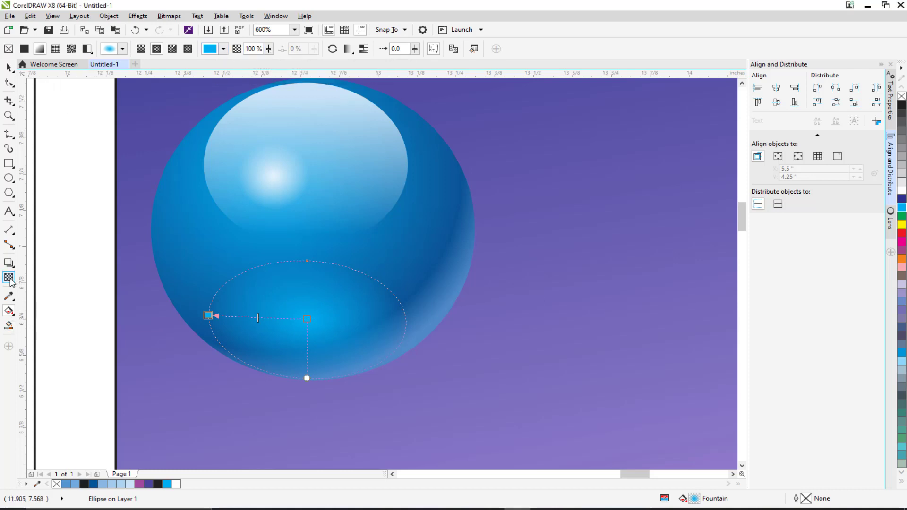
{"action": "left_click", "coordinate": [127, 48]}
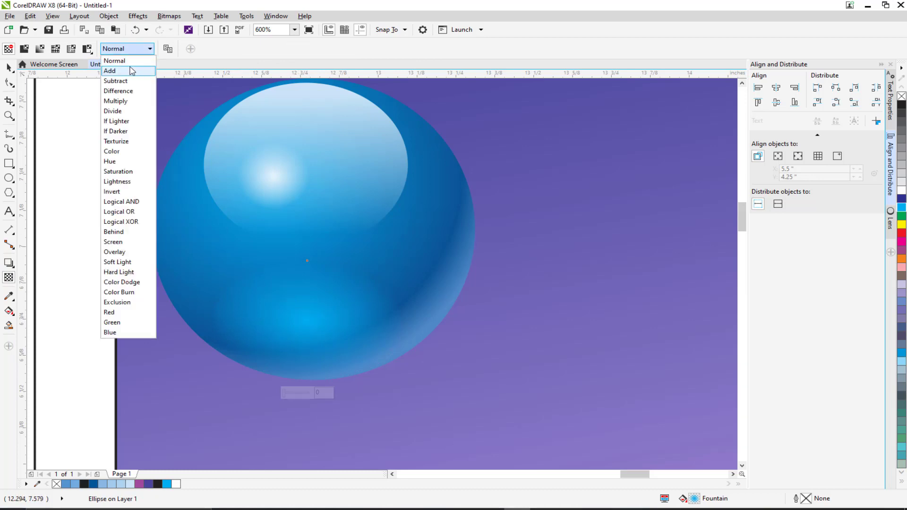
{"action": "left_click", "coordinate": [130, 68]}
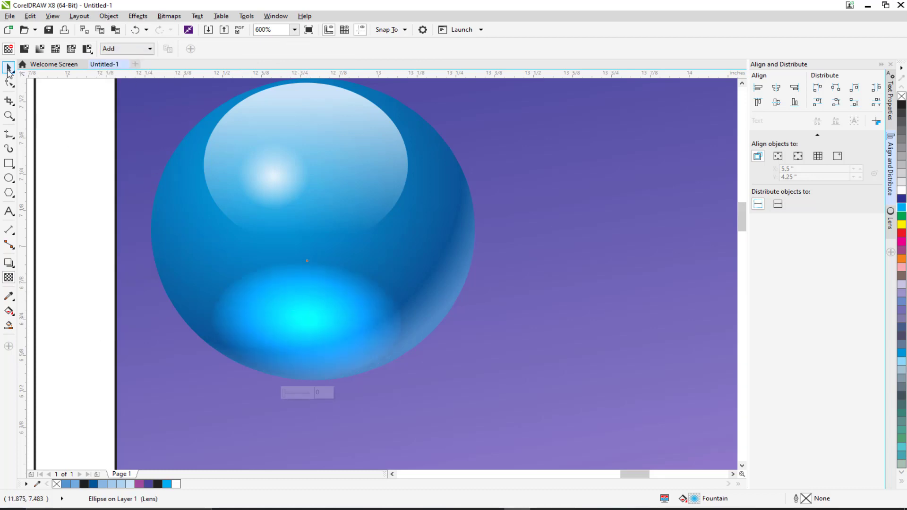
Step: Squash the lower glow ellipse to about 0.354 inches high and nudge it slightly upward inside the sphere
{"action": "left_click", "coordinate": [9, 68]}
{"action": "left_click_drag", "start_coordinate": [308, 258], "coordinate": [308, 276]}
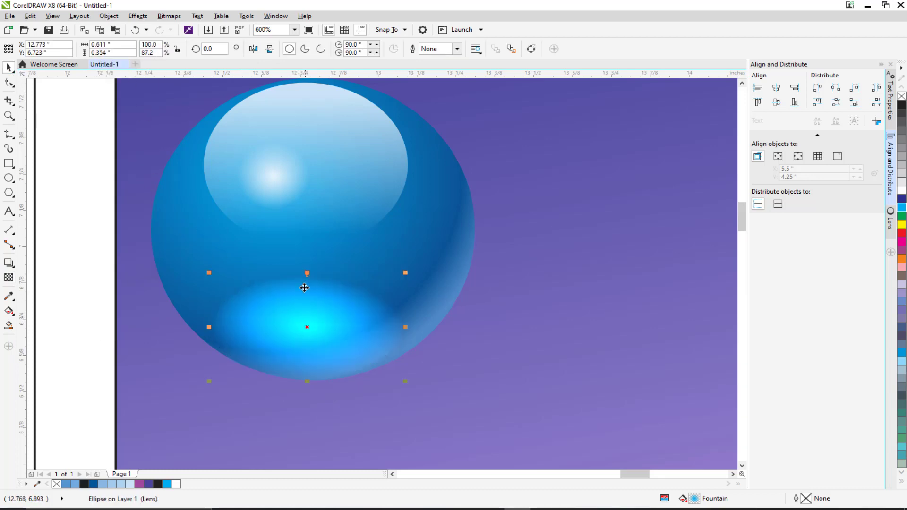
{"action": "left_click_drag", "start_coordinate": [306, 312], "coordinate": [305, 304]}
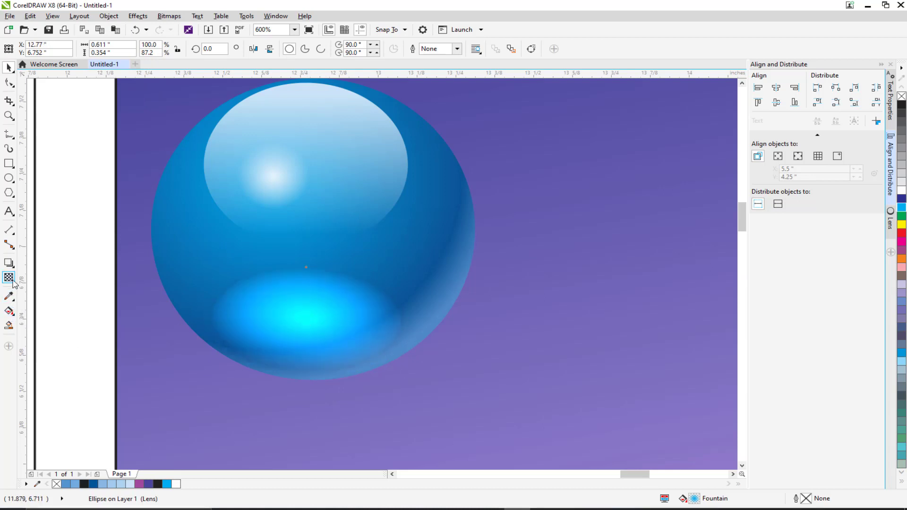
Step: Shrink the glow ellipse's elliptical fountain fill so it fades out inside the ellipse's outline
{"action": "left_click", "coordinate": [8, 311]}
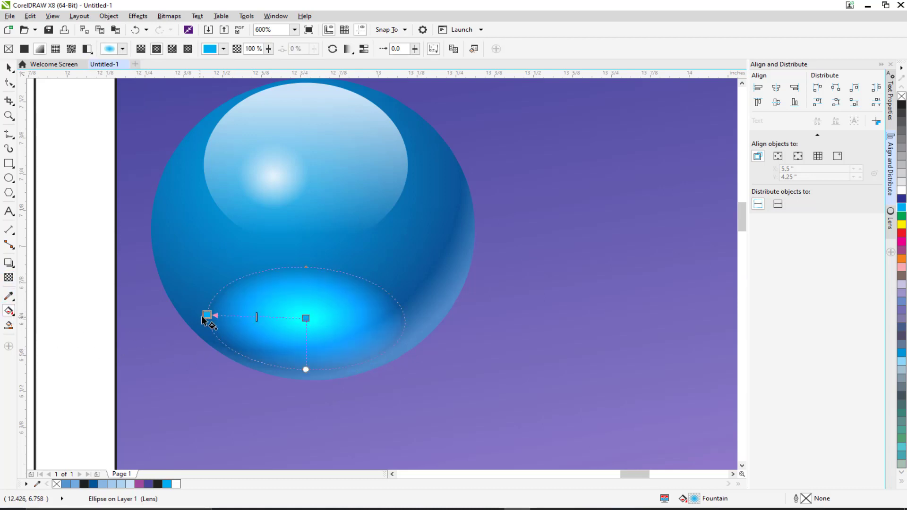
{"action": "left_click_drag", "start_coordinate": [202, 318], "coordinate": [226, 320]}
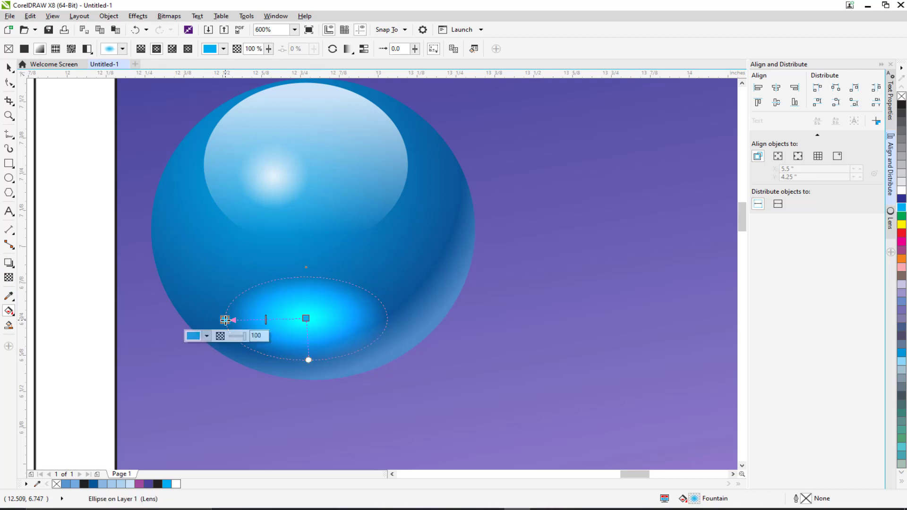
{"action": "left_click", "coordinate": [8, 68]}
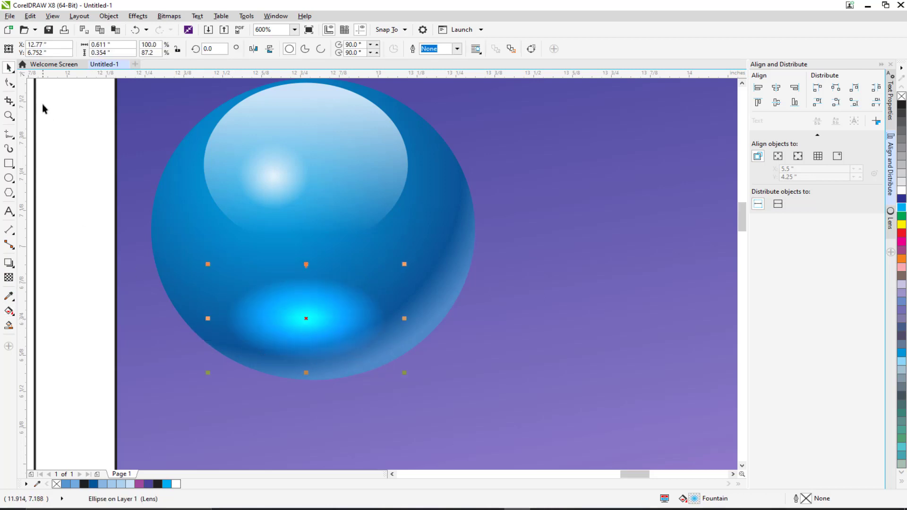
{"action": "left_click_drag", "start_coordinate": [66, 183], "coordinate": [74, 187]}
{"action": "scroll", "coordinate": [171, 283], "scroll_direction": "down", "scroll_amount": 2}
{"action": "left_click_drag", "start_coordinate": [160, 275], "coordinate": [164, 279]}
{"action": "scroll", "coordinate": [164, 279], "scroll_direction": "up", "scroll_amount": 1}
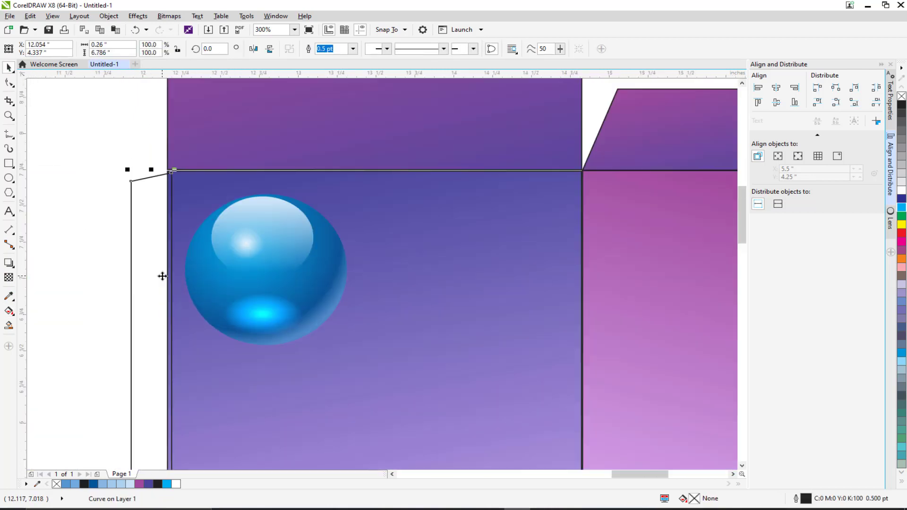
Step: Set the transparency of the centre stop in the glow ellipse's fill to 38%
{"action": "left_click", "coordinate": [255, 308]}
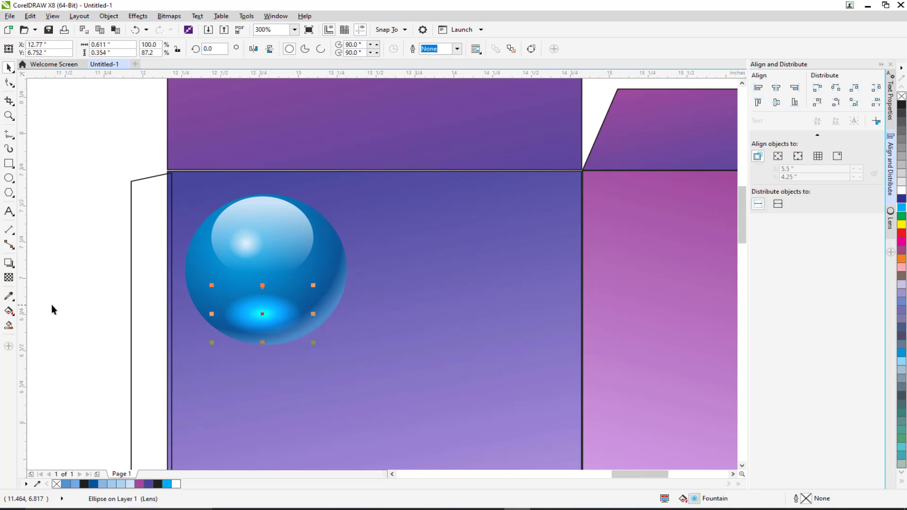
{"action": "scroll", "coordinate": [253, 314], "scroll_direction": "up", "scroll_amount": 1}
{"action": "left_click", "coordinate": [11, 312]}
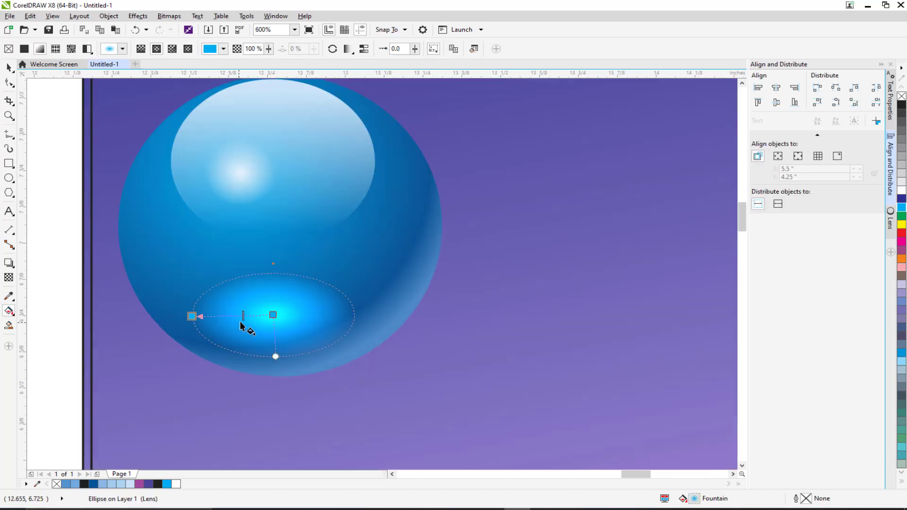
{"action": "left_click", "coordinate": [273, 315]}
{"action": "left_click_drag", "start_coordinate": [280, 333], "coordinate": [283, 334]}
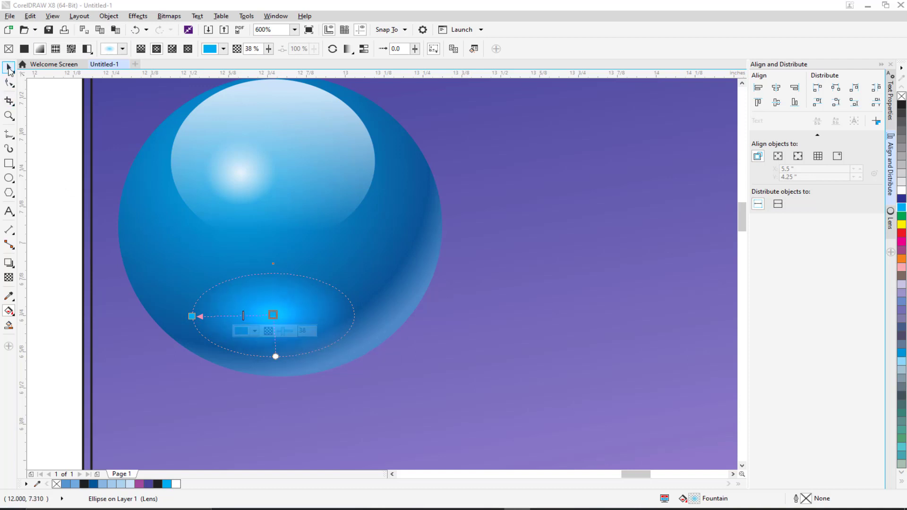
Step: Group all the objects that make up the glossy sphere
{"action": "left_click", "coordinate": [9, 68]}
{"action": "scroll", "coordinate": [107, 262], "scroll_direction": "down", "scroll_amount": 2}
{"action": "left_click_drag", "start_coordinate": [88, 194], "coordinate": [390, 372]}
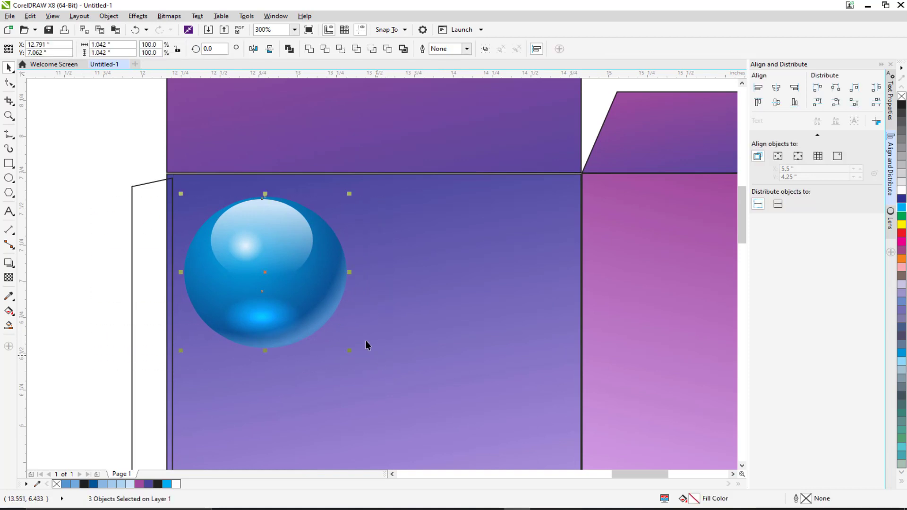
{"action": "key", "text": "ctrl+g"}
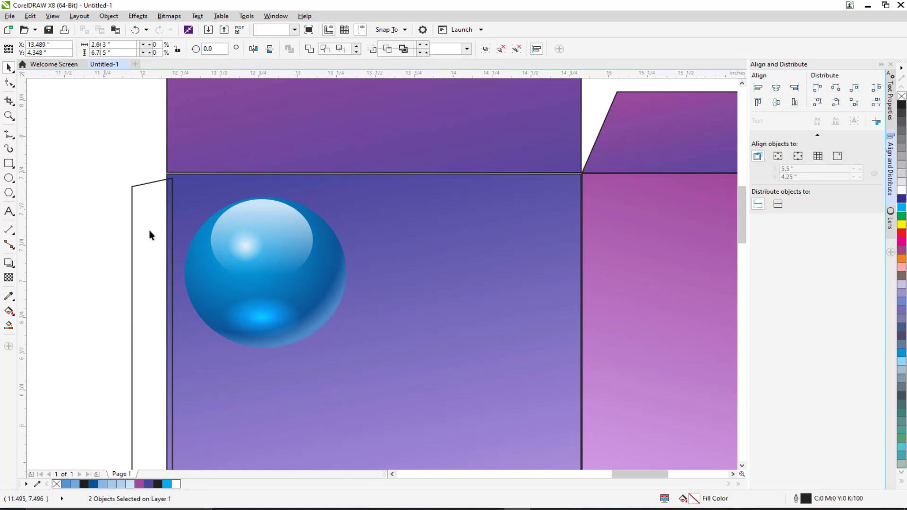
Step: Scale the sphere group to about 0.542 inches, place it near the first panel's upper-left corner, and add two evenly spaced copies beside it
{"action": "left_click_drag", "start_coordinate": [350, 195], "coordinate": [309, 229]}
{"action": "left_click_drag", "start_coordinate": [275, 255], "coordinate": [344, 204]}
{"action": "scroll", "coordinate": [242, 204], "scroll_direction": "down", "scroll_amount": 1}
{"action": "key", "text": "ctrl+r"}
{"action": "left_click", "coordinate": [516, 164], "text": "shift"}
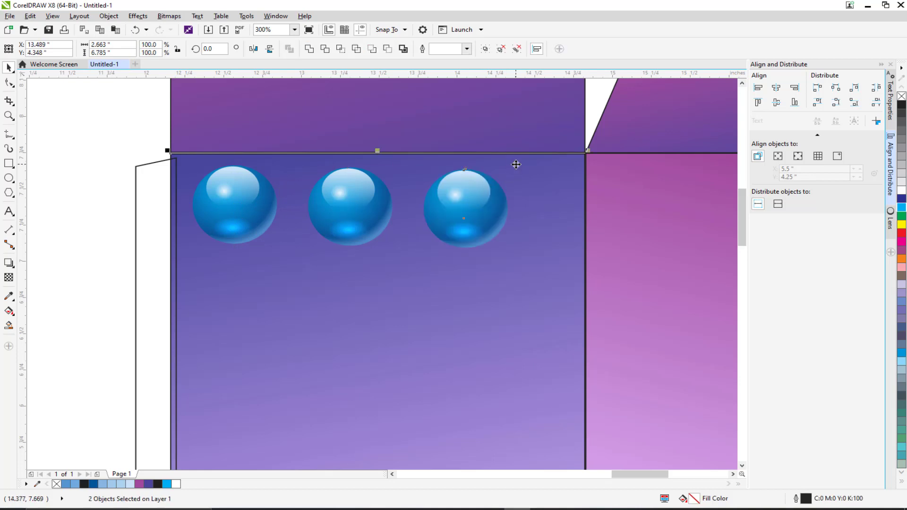
{"action": "key", "text": "Escape"}
Step: Shrink the third sphere in the row to about 0.288 inches and the middle one to about 0.14 inches
{"action": "left_click", "coordinate": [486, 217]}
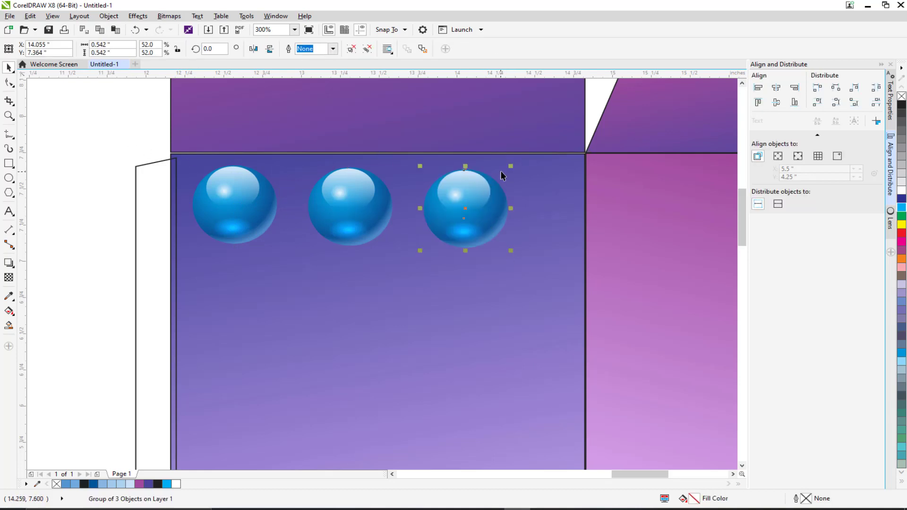
{"action": "left_click_drag", "start_coordinate": [506, 169], "coordinate": [488, 186]}
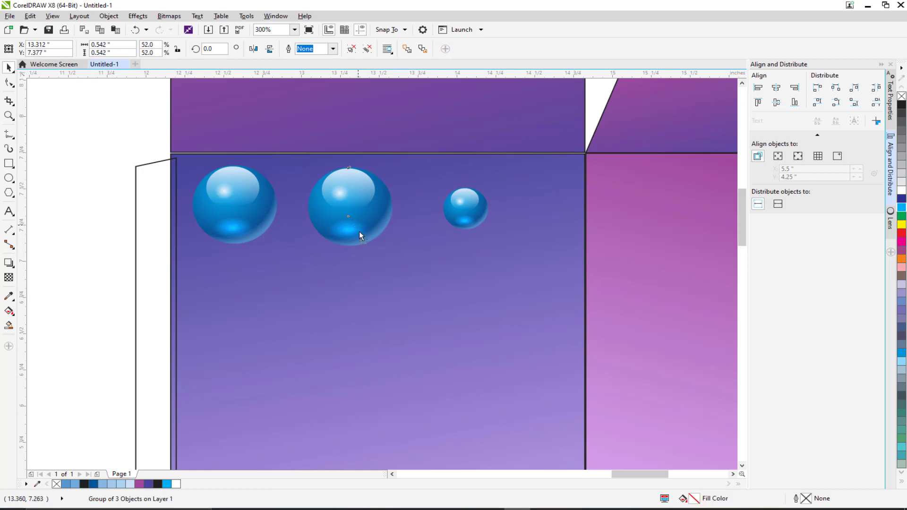
{"action": "left_click_drag", "start_coordinate": [360, 235], "coordinate": [368, 252]}
{"action": "left_click_drag", "start_coordinate": [402, 182], "coordinate": [380, 210]}
{"action": "left_click", "coordinate": [120, 151]}
{"action": "scroll", "coordinate": [219, 202], "scroll_direction": "down", "scroll_amount": 3}
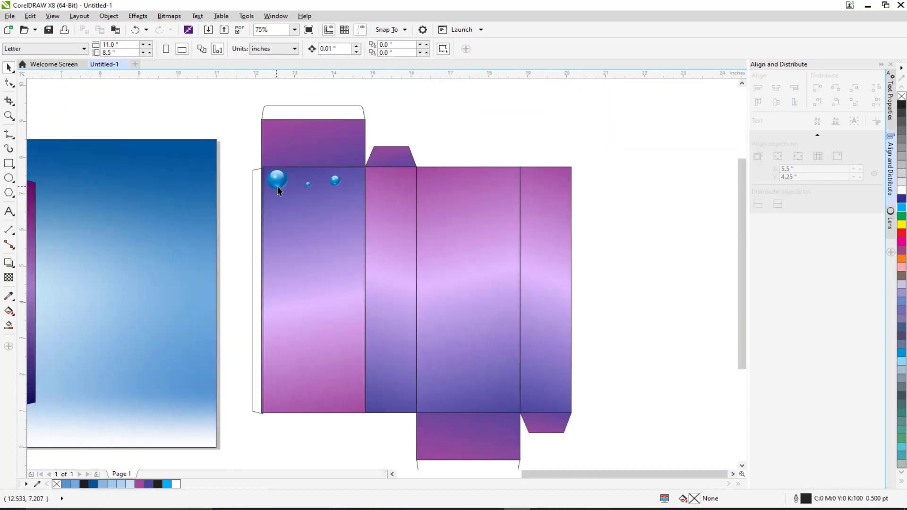
Step: Copy the large sphere twice, placing the copies at staggered positions below the top row of the first panel
{"action": "scroll", "coordinate": [277, 188], "scroll_direction": "up", "scroll_amount": 3}
{"action": "left_click", "coordinate": [239, 140]}
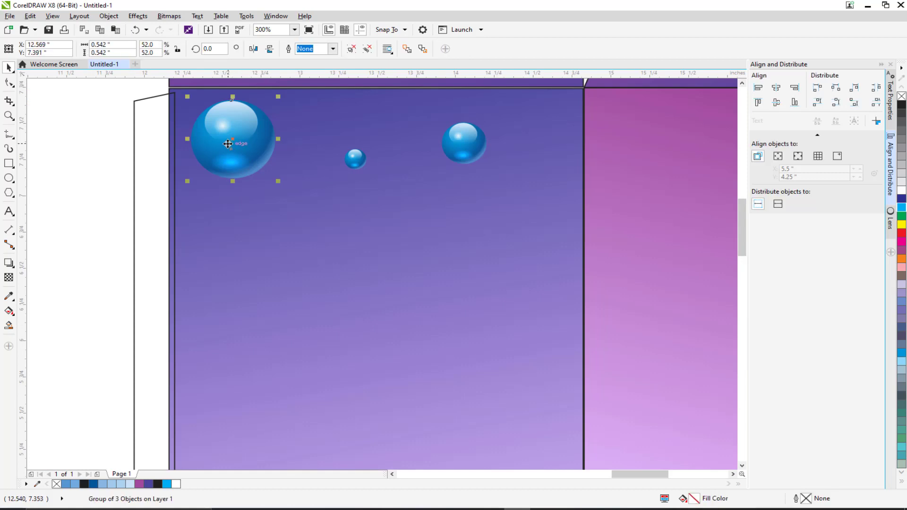
{"action": "left_click_drag", "start_coordinate": [239, 140], "coordinate": [305, 247]}
{"action": "key", "text": "ctrl+d"}
{"action": "scroll", "coordinate": [345, 254], "scroll_direction": "down", "scroll_amount": 2}
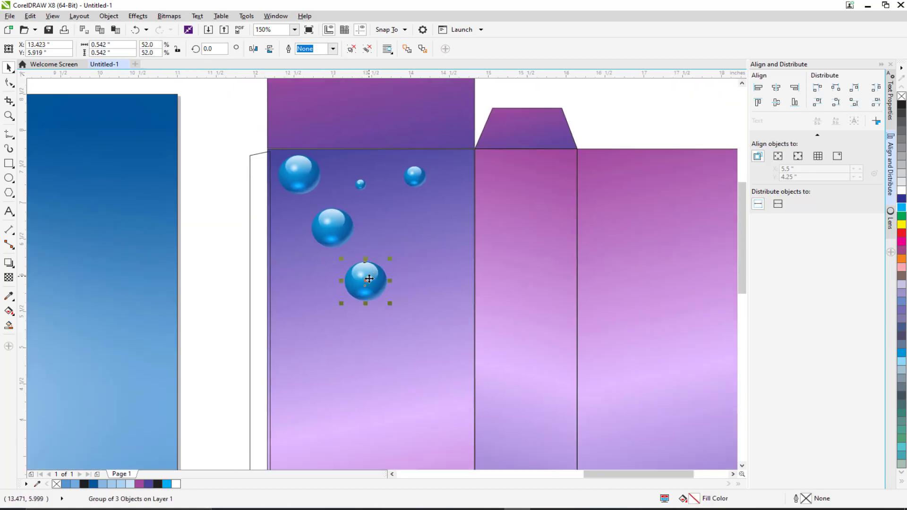
{"action": "left_click_drag", "start_coordinate": [378, 273], "coordinate": [444, 247]}
Step: Add four more large sphere duplicates, scattered down the middle and lower part of the first panel
{"action": "key", "text": "ctrl+d"}
{"action": "left_click_drag", "start_coordinate": [478, 280], "coordinate": [500, 219]}
{"action": "left_click_drag", "start_coordinate": [556, 219], "coordinate": [357, 241]}
{"action": "key", "text": "ctrl+d"}
{"action": "left_click_drag", "start_coordinate": [243, 353], "coordinate": [396, 333]}
{"action": "left_click_drag", "start_coordinate": [217, 347], "coordinate": [376, 353]}
{"action": "scroll", "coordinate": [323, 334], "scroll_direction": "down", "scroll_amount": 2}
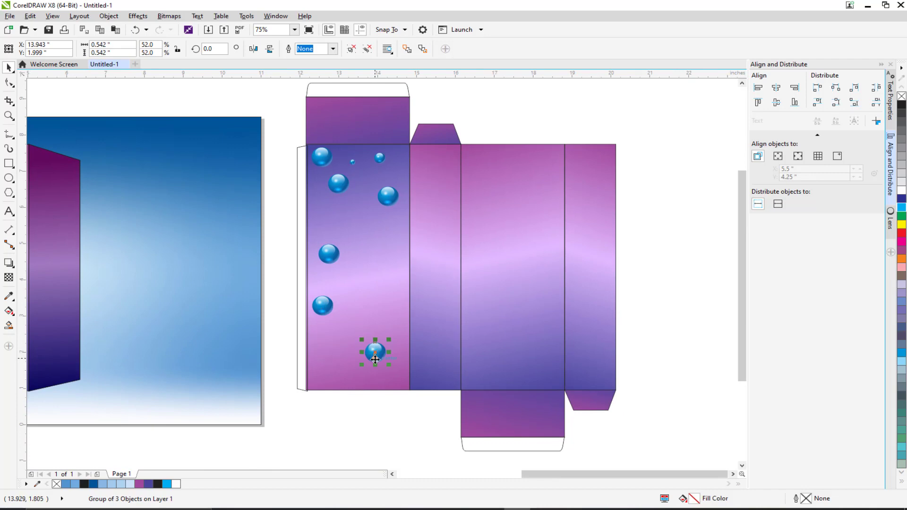
{"action": "key", "text": "ctrl+d"}
{"action": "left_click_drag", "start_coordinate": [428, 404], "coordinate": [331, 377]}
Step: Slightly enlarge the sphere on the panel's lower left edge, and shrink the middle-left and upper-right large spheres a little
{"action": "scroll", "coordinate": [339, 299], "scroll_direction": "up", "scroll_amount": 2}
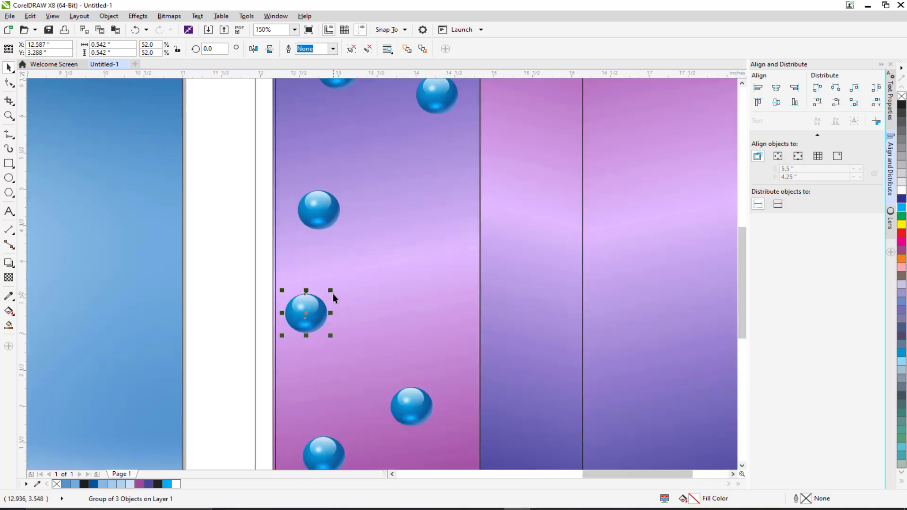
{"action": "left_click", "coordinate": [329, 206]}
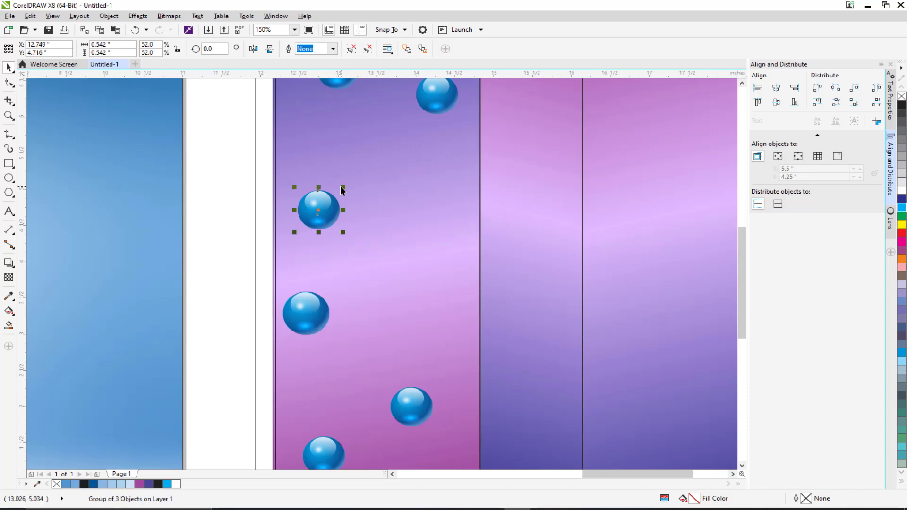
{"action": "left_click", "coordinate": [341, 188], "text": "shift"}
{"action": "left_click", "coordinate": [198, 204]}
{"action": "left_click_drag", "start_coordinate": [342, 187], "coordinate": [338, 188]}
{"action": "left_click_drag", "start_coordinate": [357, 175], "coordinate": [296, 285]}
{"action": "left_click", "coordinate": [376, 208]}
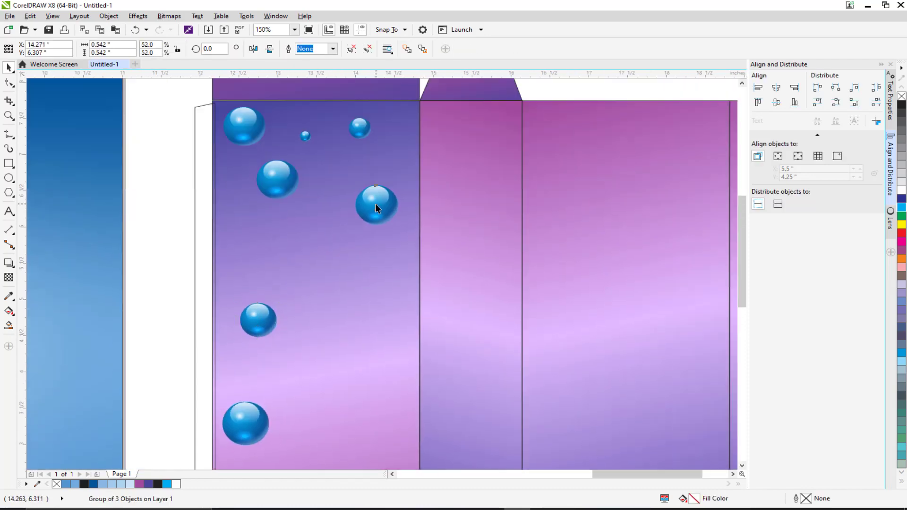
{"action": "left_click_drag", "start_coordinate": [400, 182], "coordinate": [397, 184]}
Step: Make four copies of the 0.288-inch sphere and scatter them in the gaps down the first panel
{"action": "left_click", "coordinate": [355, 133]}
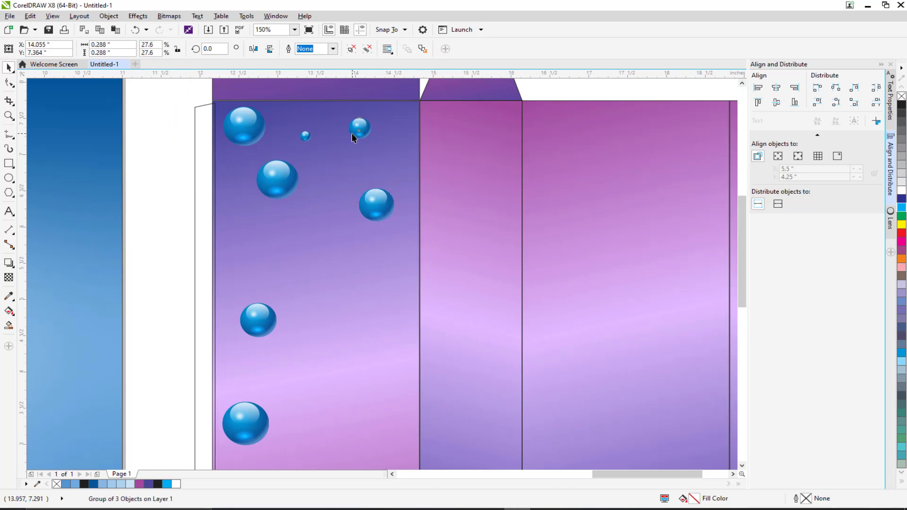
{"action": "left_click_drag", "start_coordinate": [359, 129], "coordinate": [346, 201]}
{"action": "key", "text": "ctrl+r"}
{"action": "scroll", "coordinate": [335, 262], "scroll_direction": "down", "scroll_amount": 1}
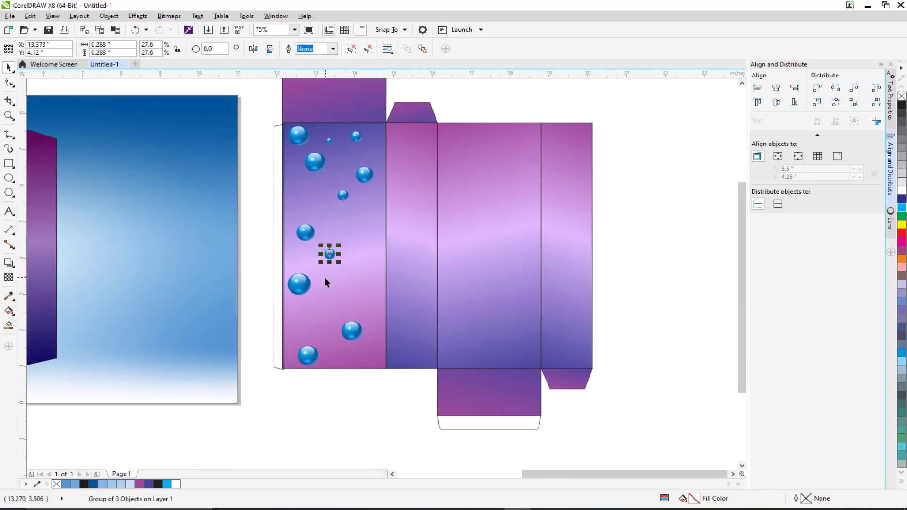
{"action": "key", "text": "ctrl+d"}
{"action": "left_click_drag", "start_coordinate": [317, 313], "coordinate": [348, 302]}
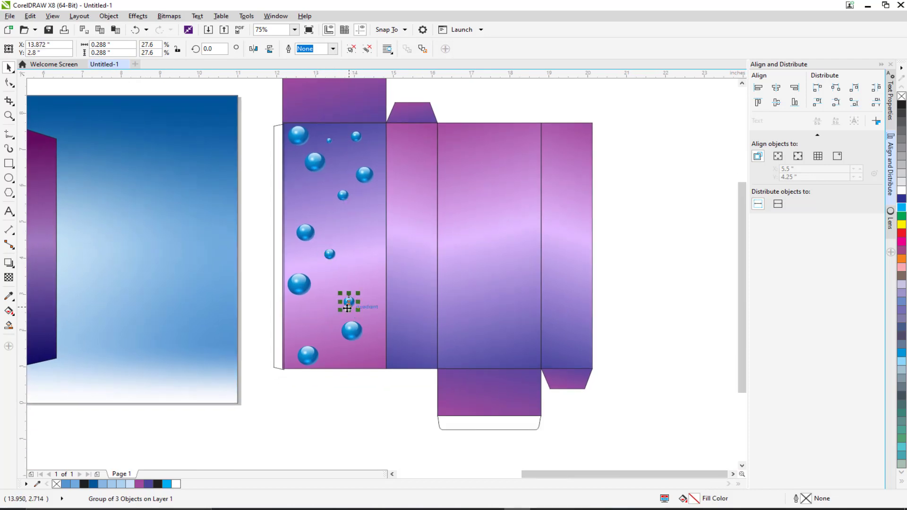
{"action": "key", "text": "ctrl+d"}
{"action": "left_click_drag", "start_coordinate": [368, 350], "coordinate": [299, 324]}
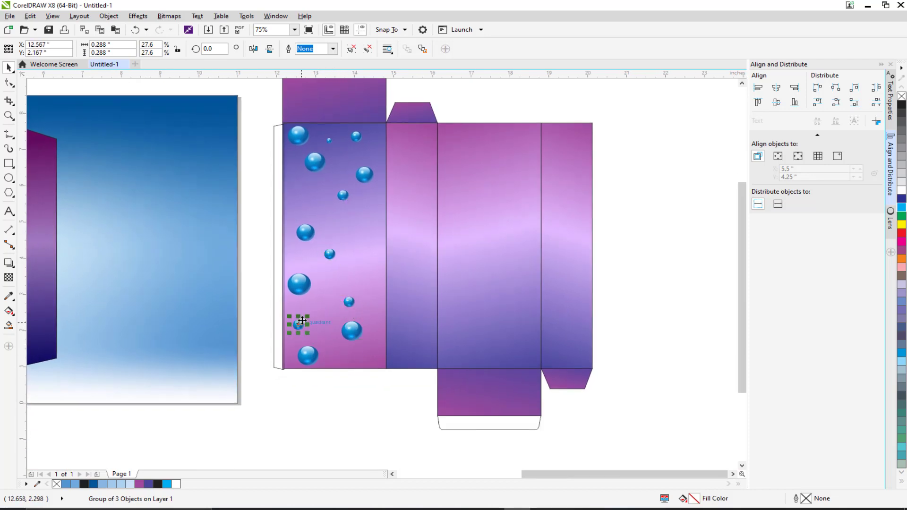
Step: Make three copies of the tiny 0.14-inch sphere and spread them among the larger spheres on the first panel
{"action": "left_click", "coordinate": [329, 141]}
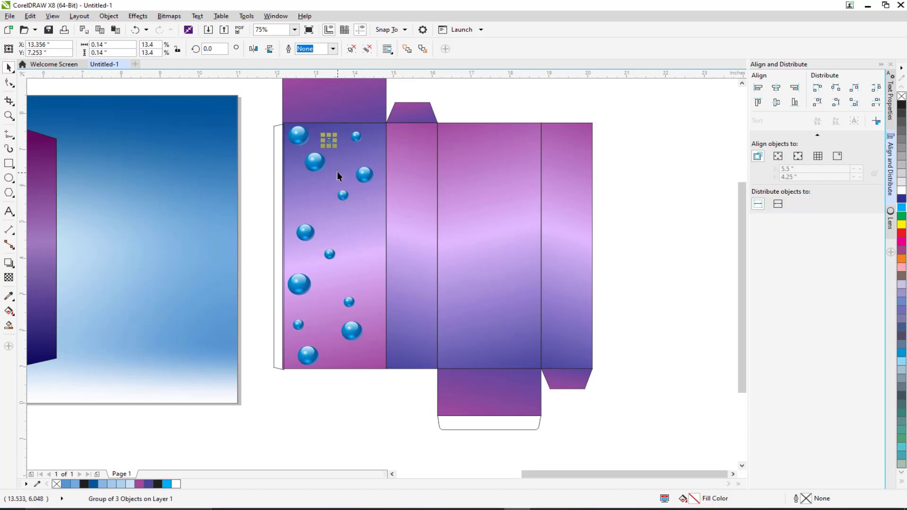
{"action": "left_click_drag", "start_coordinate": [329, 140], "coordinate": [369, 219]}
{"action": "right_click", "coordinate": [370, 219]}
{"action": "key", "text": "ctrl+d"}
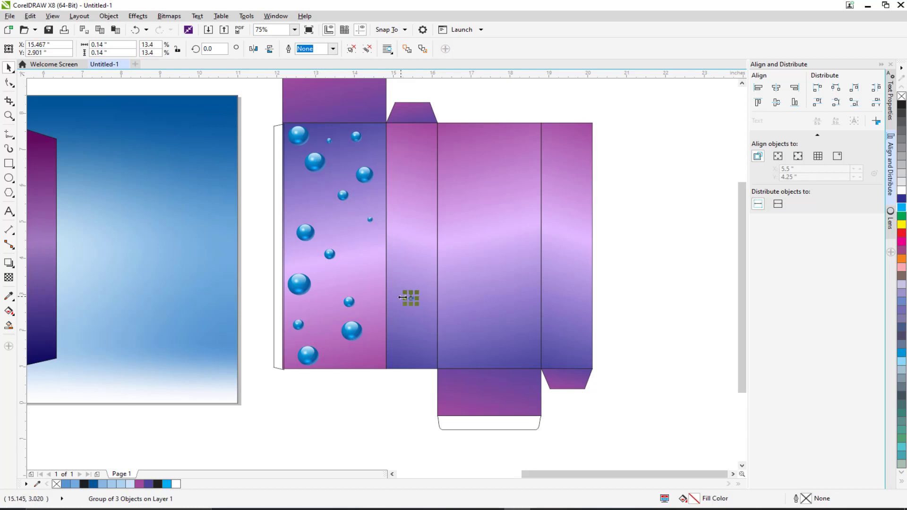
{"action": "left_click_drag", "start_coordinate": [411, 298], "coordinate": [361, 264]}
{"action": "key", "text": "ctrl+d"}
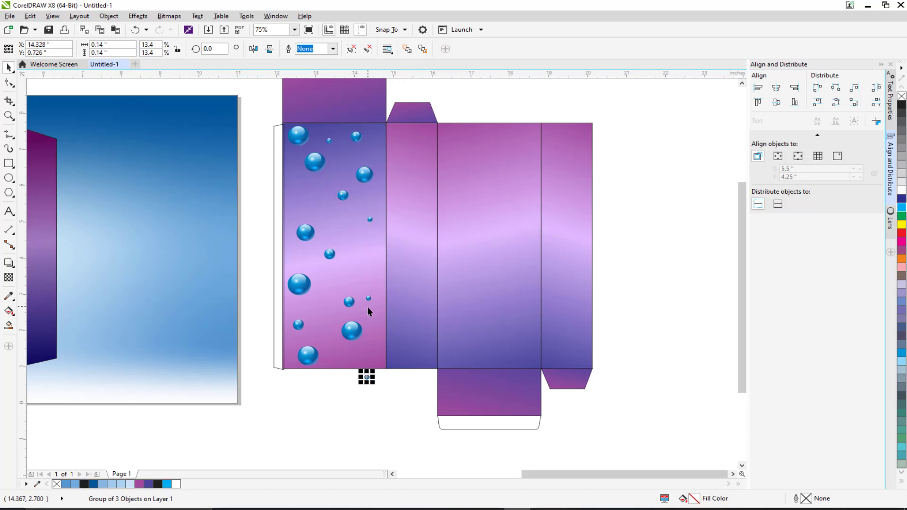
{"action": "left_click_drag", "start_coordinate": [366, 377], "coordinate": [366, 352]}
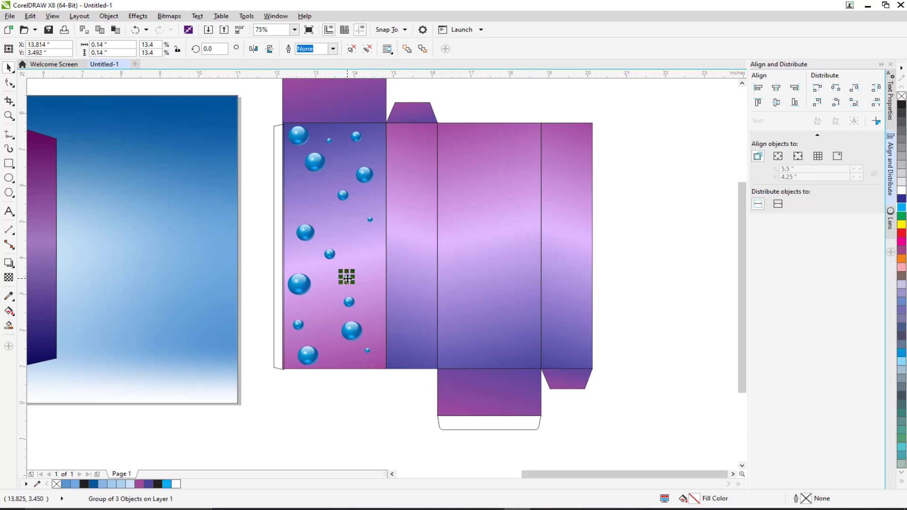
Step: Copy the tiny sphere to the first panel's upper left edge, and copy the middle-left large sphere to the middle-right edge and lower-right corner
{"action": "left_click_drag", "start_coordinate": [364, 257], "coordinate": [300, 201]}
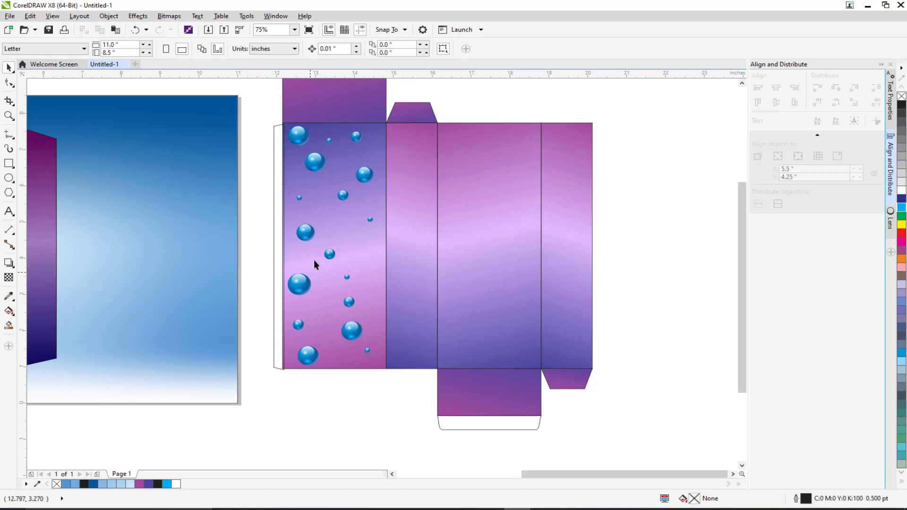
{"action": "left_click", "coordinate": [307, 239]}
{"action": "left_click_drag", "start_coordinate": [307, 236], "coordinate": [371, 257]}
{"action": "right_click", "coordinate": [372, 256]}
{"action": "left_click", "coordinate": [253, 242]}
{"action": "left_click", "coordinate": [305, 235]}
{"action": "left_click_drag", "start_coordinate": [313, 242], "coordinate": [376, 361]}
{"action": "right_click", "coordinate": [376, 361]}
{"action": "left_click", "coordinate": [364, 384]}
Step: Shift the tiny sphere near the first panel's lower-right corner slightly left, clear of the large corner sphere
{"action": "scroll", "coordinate": [365, 353], "scroll_direction": "up", "scroll_amount": 1}
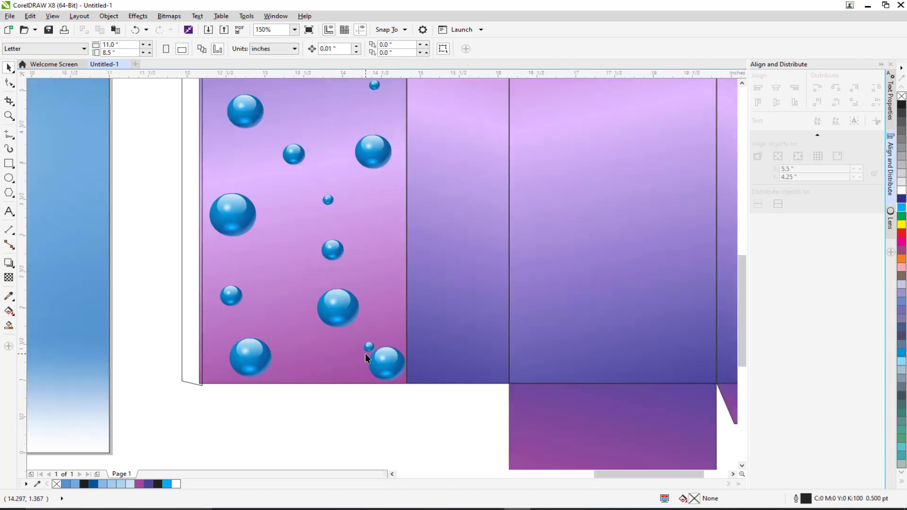
{"action": "left_click", "coordinate": [367, 347]}
{"action": "scroll", "coordinate": [349, 345], "scroll_direction": "down", "scroll_amount": 1}
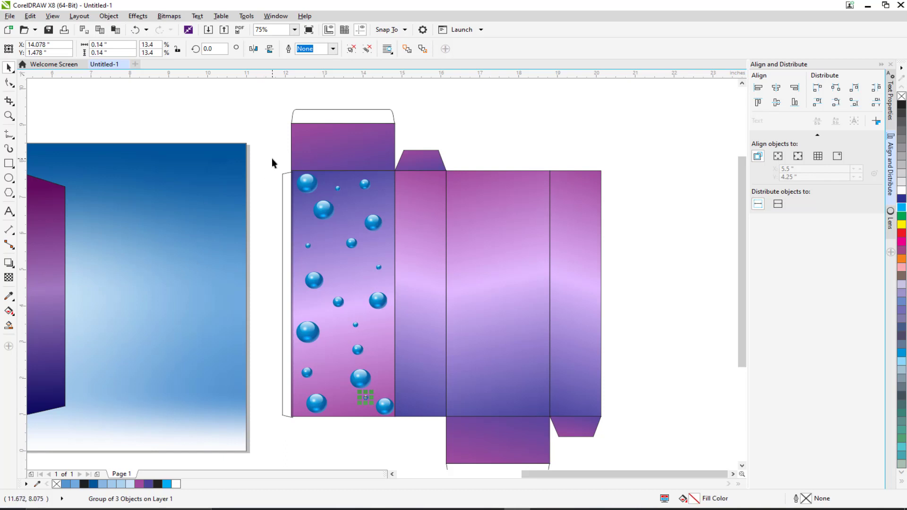
Step: Select all the spheres scattered on the first panel and group them
{"action": "left_click_drag", "start_coordinate": [277, 169], "coordinate": [248, 241]}
{"action": "left_click_drag", "start_coordinate": [294, 174], "coordinate": [294, 170]}
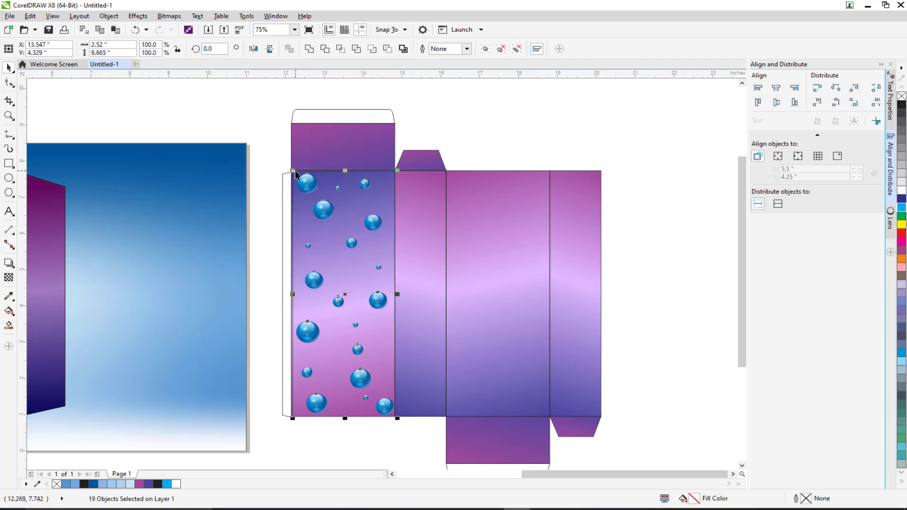
{"action": "key", "text": "ctrl+g"}
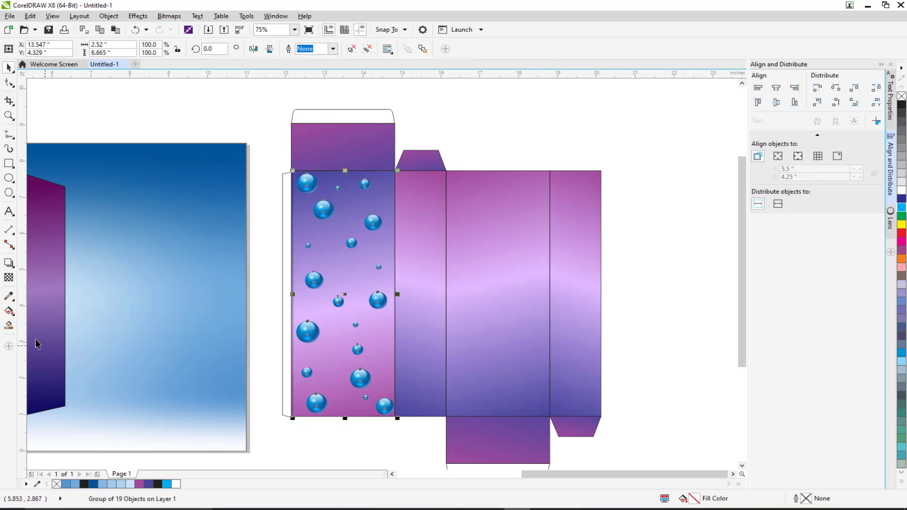
Step: Apply a linear transparency to the sphere group from the upper-left sphere to just past the panel's lower-right corner, with start transparency 42 and end transparency 100
{"action": "left_click", "coordinate": [9, 277]}
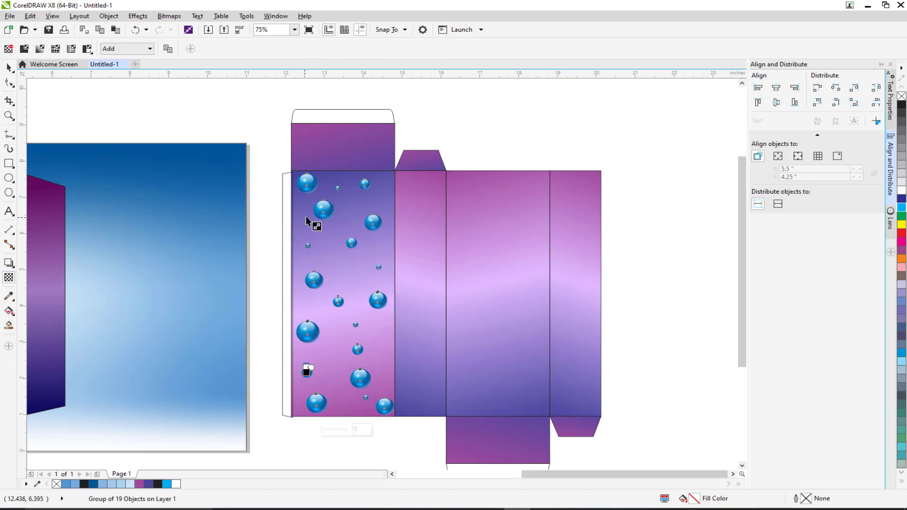
{"action": "left_click_drag", "start_coordinate": [307, 183], "coordinate": [376, 382]}
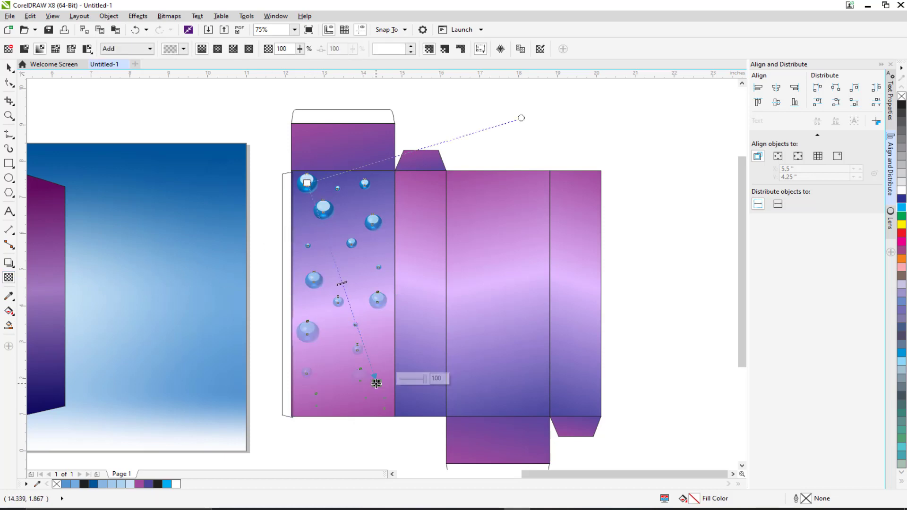
{"action": "left_click", "coordinate": [304, 183]}
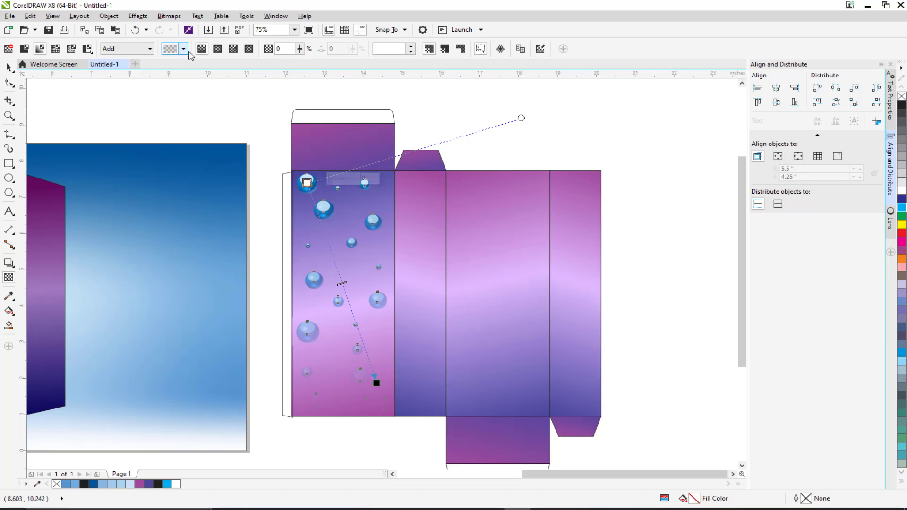
{"action": "left_click", "coordinate": [299, 49]}
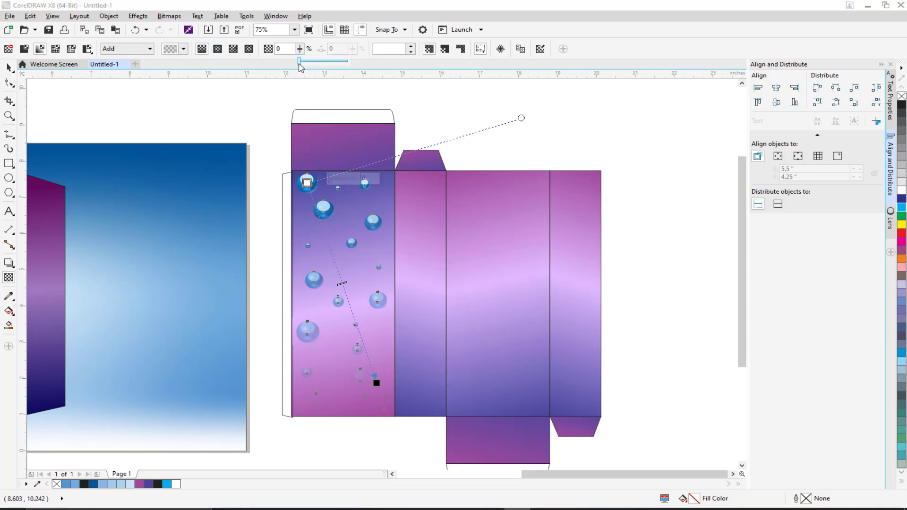
{"action": "left_click_drag", "start_coordinate": [299, 64], "coordinate": [319, 68]}
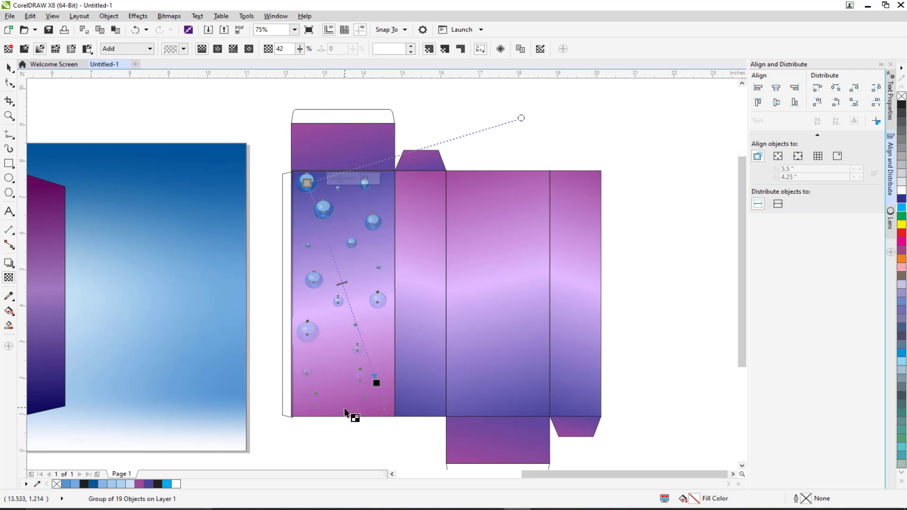
{"action": "left_click_drag", "start_coordinate": [376, 383], "coordinate": [394, 426]}
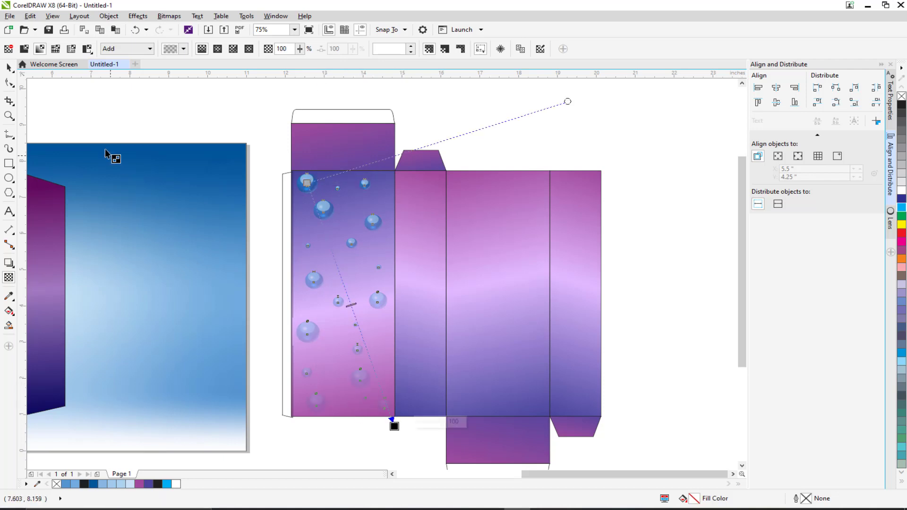
Step: PowerClip the transparent sphere group inside the first panel's rectangle
{"action": "left_click", "coordinate": [8, 68]}
{"action": "left_click", "coordinate": [317, 191]}
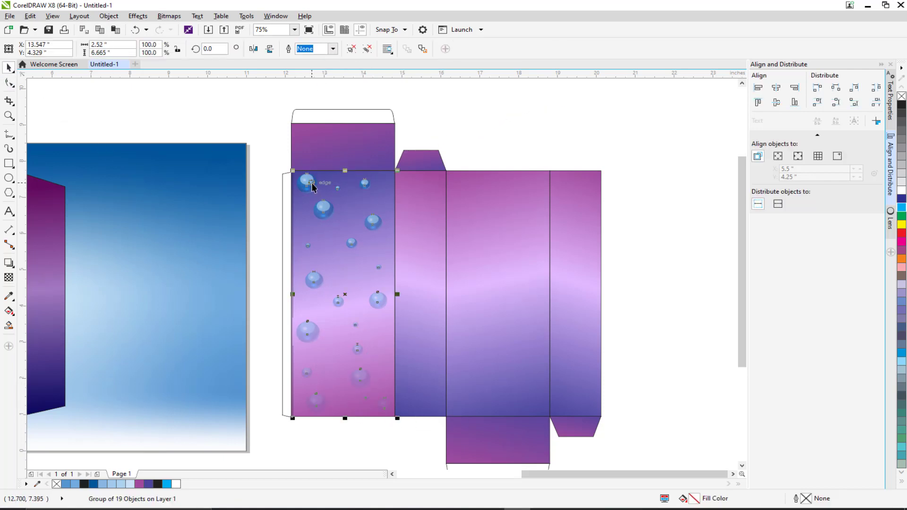
{"action": "right_click", "coordinate": [309, 180]}
{"action": "left_click", "coordinate": [331, 190]}
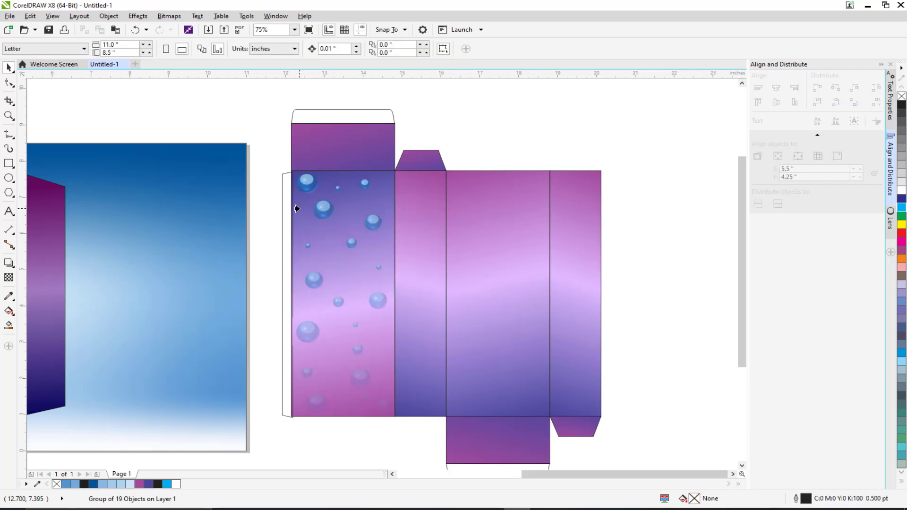
{"action": "left_click", "coordinate": [296, 208]}
{"action": "left_click", "coordinate": [263, 182]}
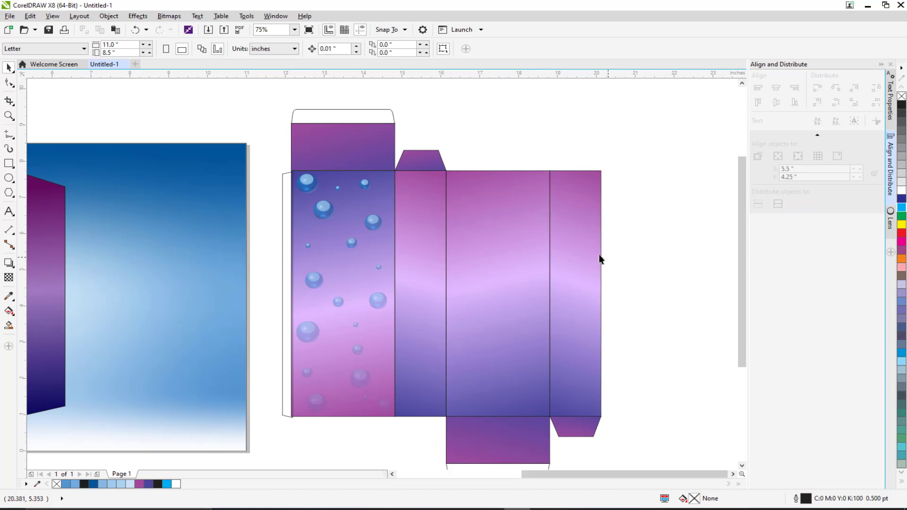
Step: Open the first panel's PowerClip contents to view the clipped sphere group, and finish editing that level
{"action": "right_click", "coordinate": [315, 211]}
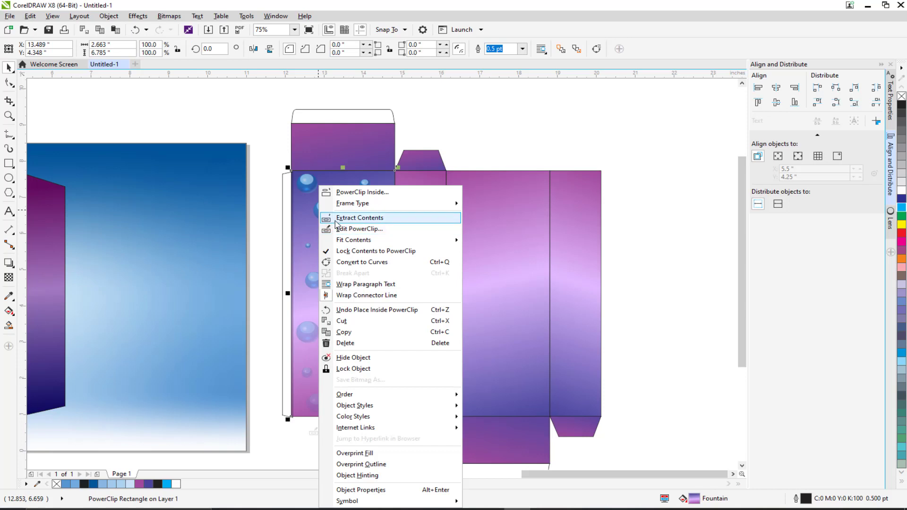
{"action": "left_click", "coordinate": [334, 228]}
{"action": "left_click_drag", "start_coordinate": [322, 226], "coordinate": [435, 427]}
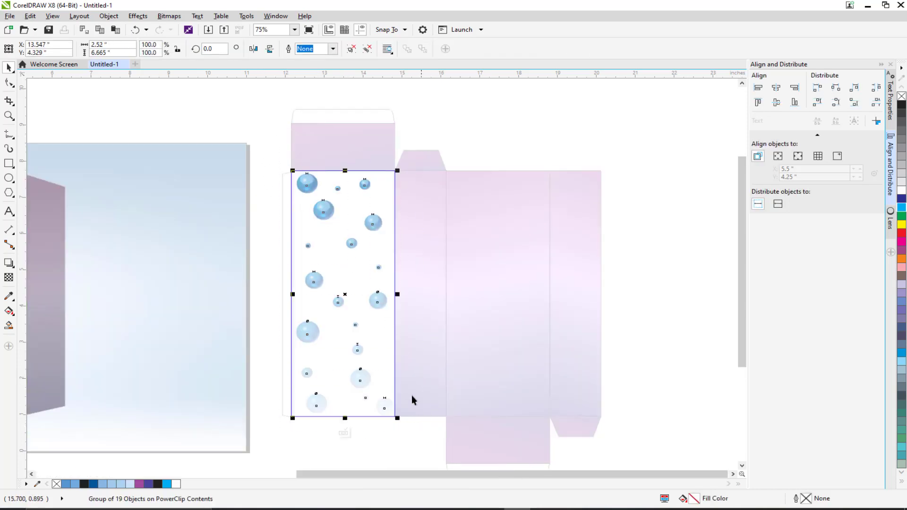
{"action": "right_click", "coordinate": [306, 187]}
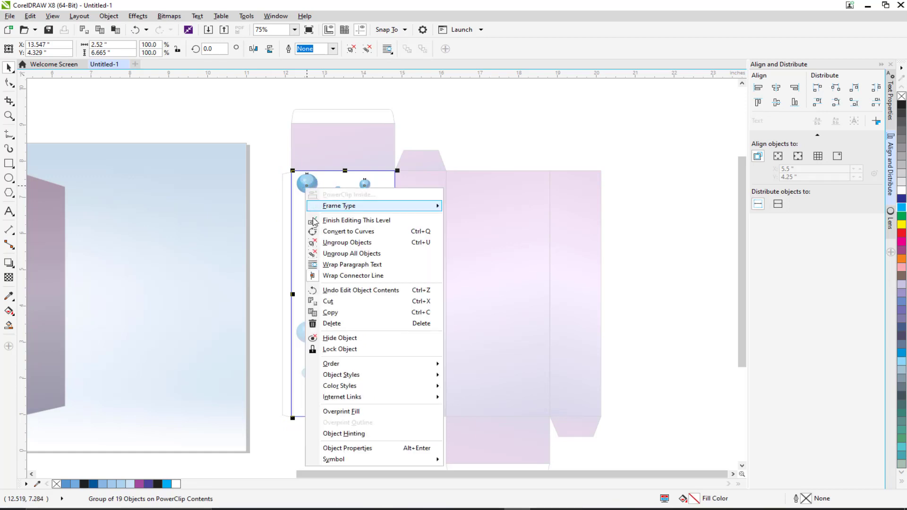
{"action": "left_click", "coordinate": [330, 220]}
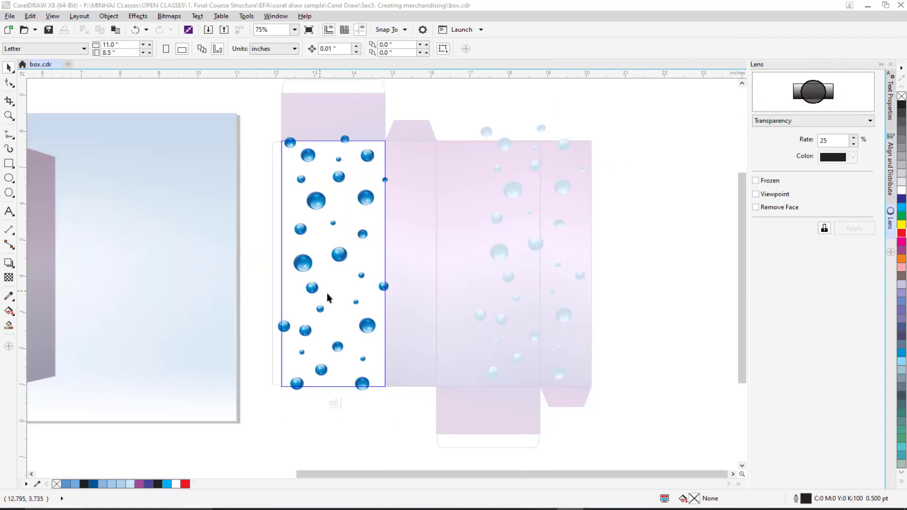
Step: Finish editing the first panel's PowerClip contents in box.cdr
{"action": "scroll", "coordinate": [314, 268], "scroll_direction": "up", "scroll_amount": 2}
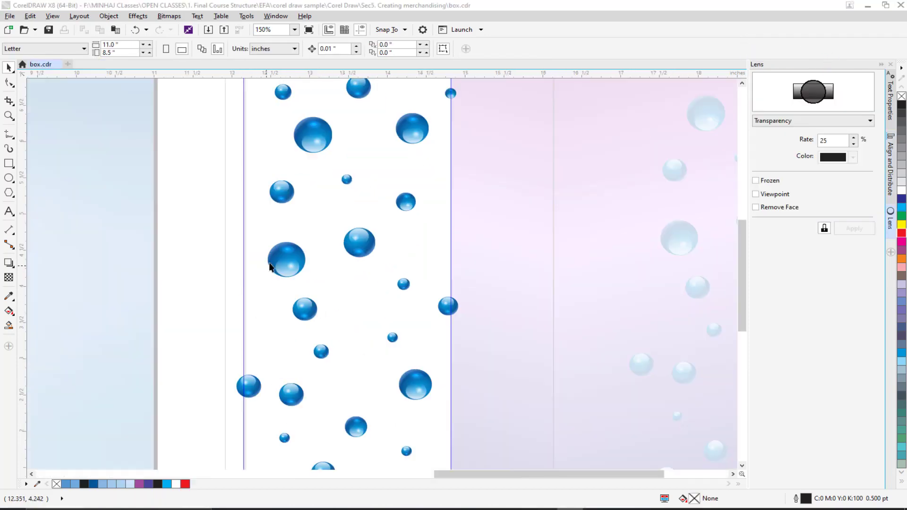
{"action": "right_click", "coordinate": [281, 256]}
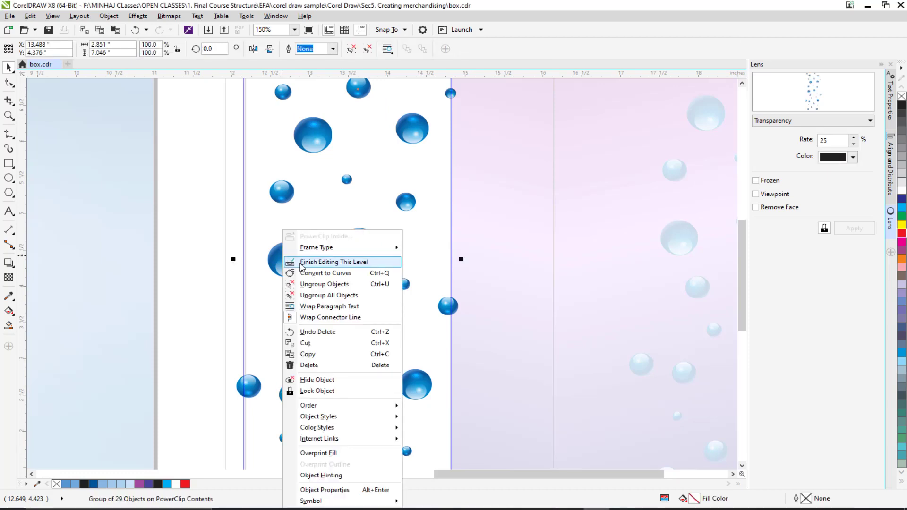
{"action": "left_click", "coordinate": [297, 260]}
Step: Delete the loose group of spheres lying over the third and fourth panels
{"action": "scroll", "coordinate": [297, 259], "scroll_direction": "down", "scroll_amount": 1}
{"action": "scroll", "coordinate": [381, 236], "scroll_direction": "right", "scroll_amount": 2}
{"action": "left_click", "coordinate": [410, 189]}
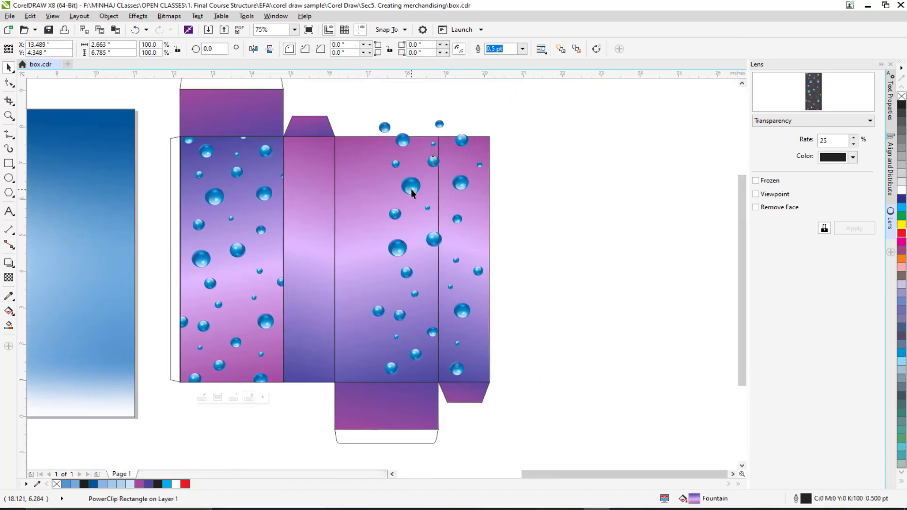
{"action": "left_click", "coordinate": [412, 188]}
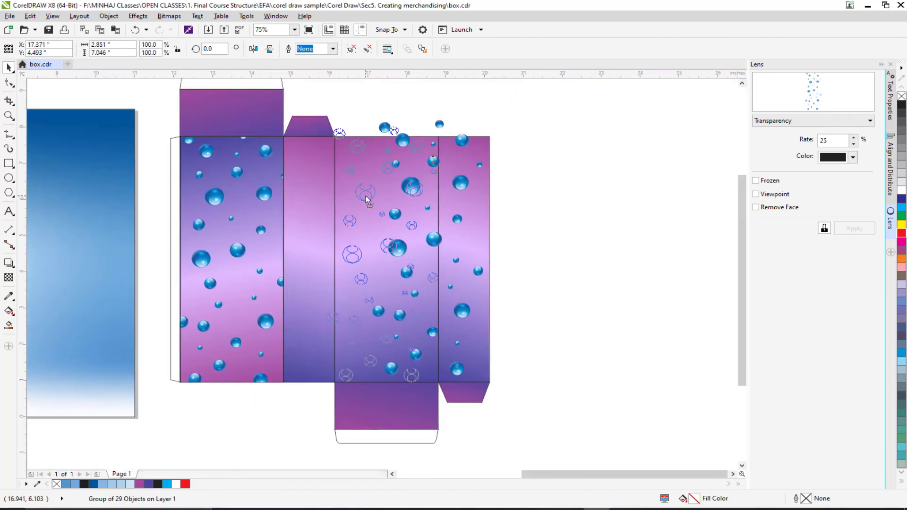
{"action": "left_click_drag", "start_coordinate": [412, 188], "coordinate": [365, 196]}
{"action": "key", "text": "Delete"}
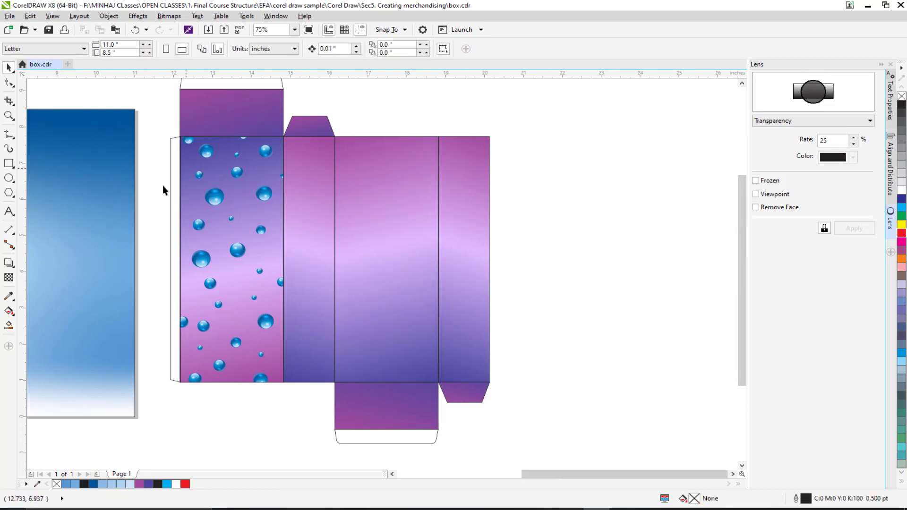
Step: Open the sphere-filled first panel's PowerClip contents for editing
{"action": "left_click", "coordinate": [213, 197]}
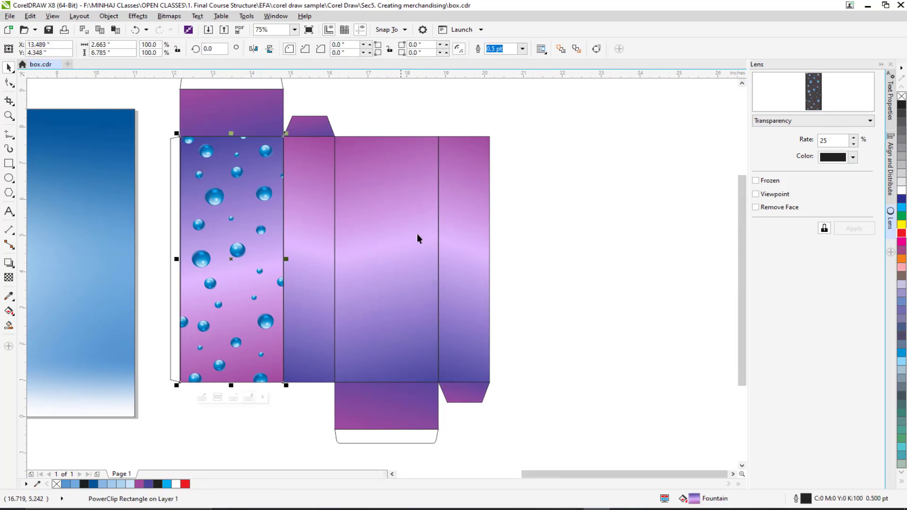
{"action": "scroll", "coordinate": [216, 188], "scroll_direction": "up", "scroll_amount": 2}
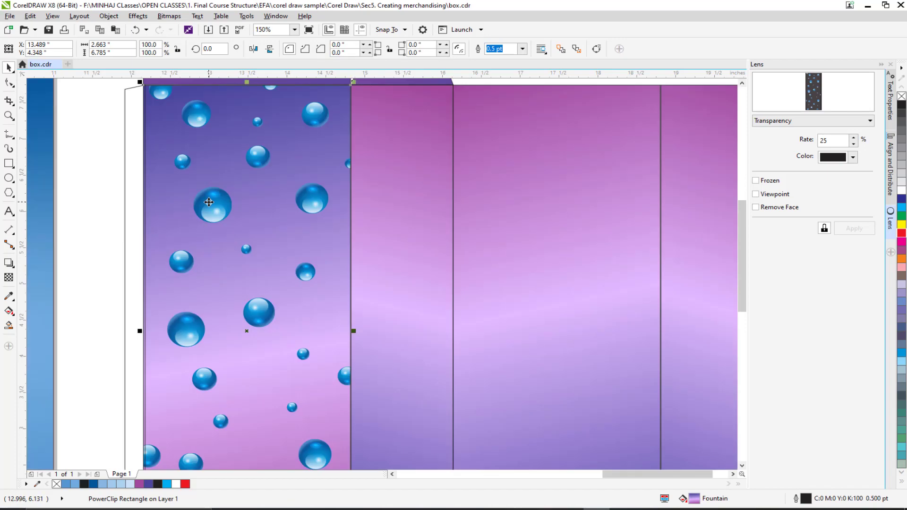
{"action": "right_click", "coordinate": [212, 198]}
{"action": "left_click", "coordinate": [242, 228]}
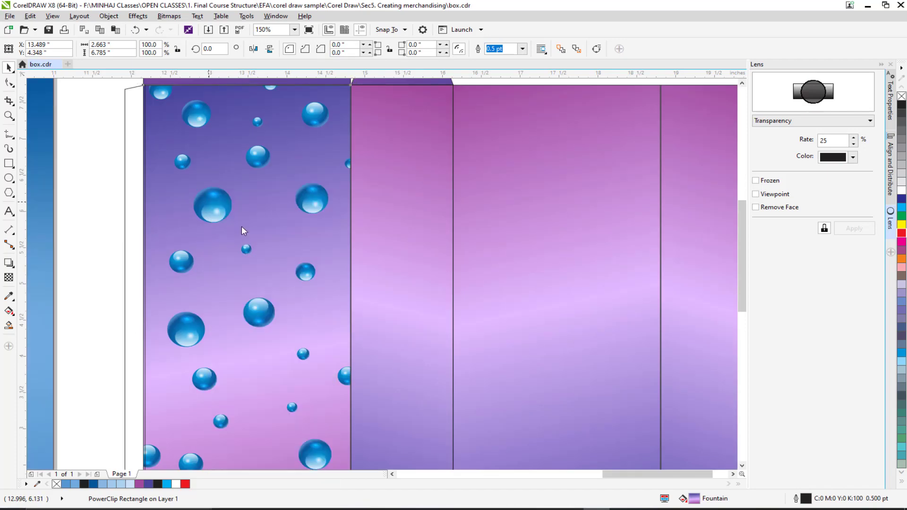
{"action": "scroll", "coordinate": [241, 226], "scroll_direction": "down", "scroll_amount": 2}
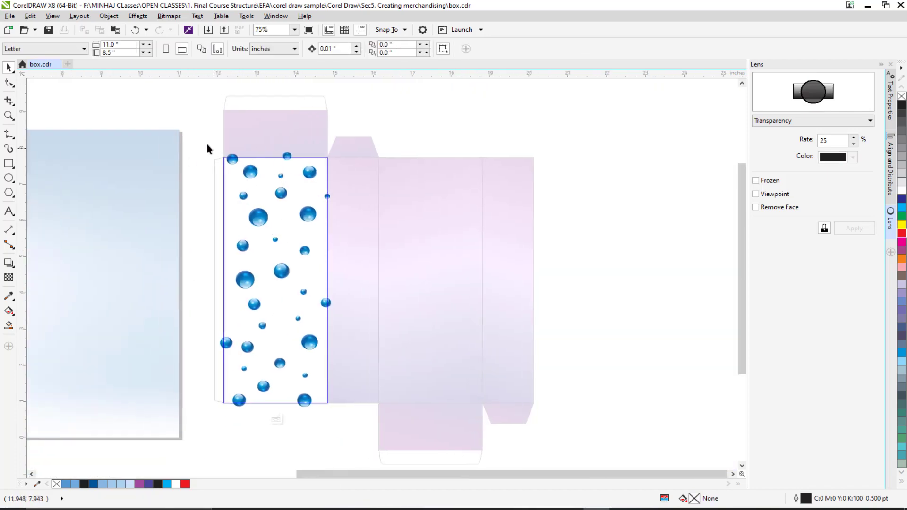
Step: Scale the sphere group down to 54.6% and rotate it to 321.182 degrees, placed across the first panel's upper-left corner
{"action": "left_click_drag", "start_coordinate": [202, 127], "coordinate": [315, 365]}
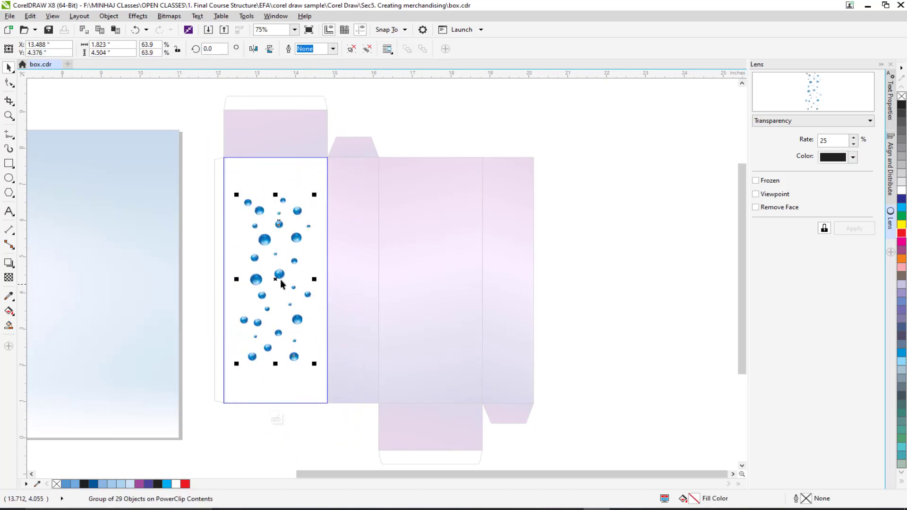
{"action": "left_click_drag", "start_coordinate": [314, 195], "coordinate": [352, 242]}
{"action": "left_click", "coordinate": [269, 243]}
Step: Copy the rotated sphere group to the first panel's lower-right corner and scale the copy to 48.4%
{"action": "left_click", "coordinate": [286, 278]}
{"action": "left_click_drag", "start_coordinate": [285, 279], "coordinate": [308, 373]}
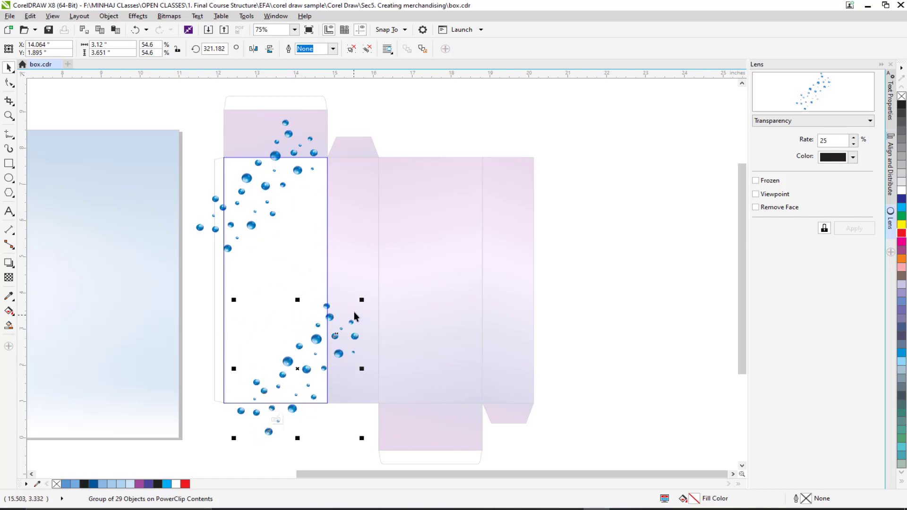
{"action": "left_click_drag", "start_coordinate": [362, 300], "coordinate": [354, 308]}
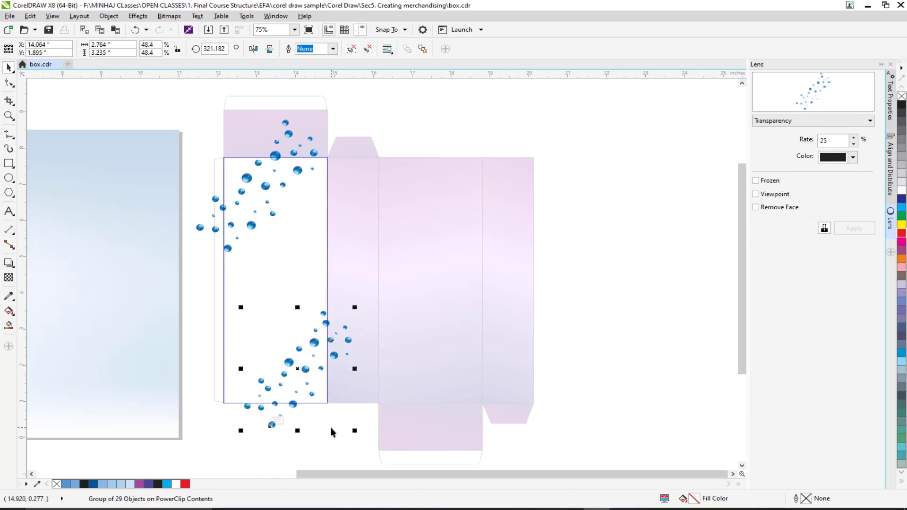
Step: Ungroup the lower-right copy of the spheres into separate spheres and clear the selection
{"action": "left_click", "coordinate": [279, 396]}
{"action": "left_click", "coordinate": [288, 364]}
{"action": "left_click_drag", "start_coordinate": [271, 359], "coordinate": [295, 328]}
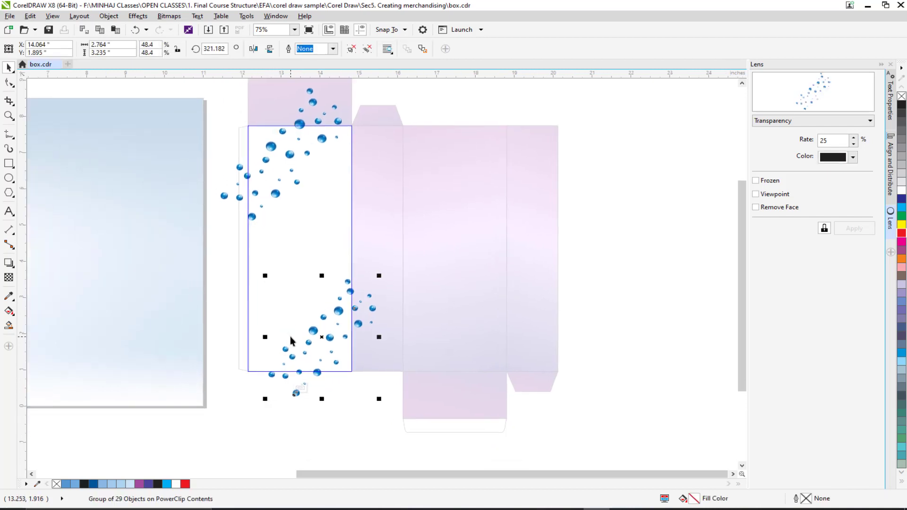
{"action": "right_click", "coordinate": [311, 330]}
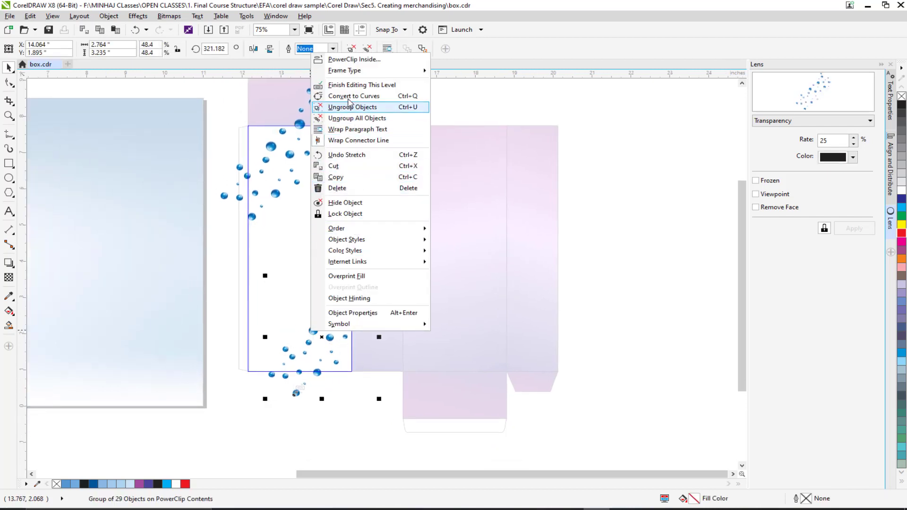
{"action": "left_click", "coordinate": [351, 107]}
{"action": "key", "text": "Escape"}
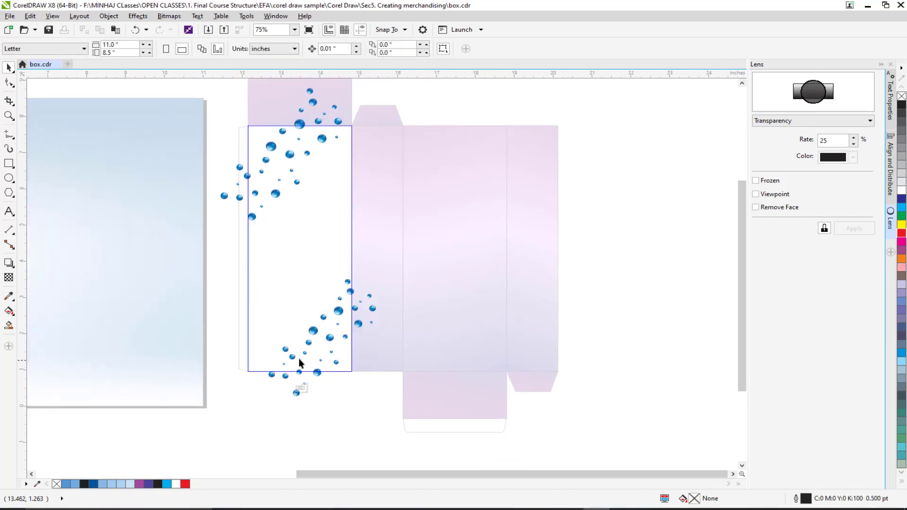
Step: Copy the 0.153-inch sphere and its tiny neighbour into the panel's empty middle, and a 0.095-inch sphere just below the upper cluster
{"action": "scroll", "coordinate": [298, 359], "scroll_direction": "up", "scroll_amount": 2}
{"action": "left_click", "coordinate": [319, 371]}
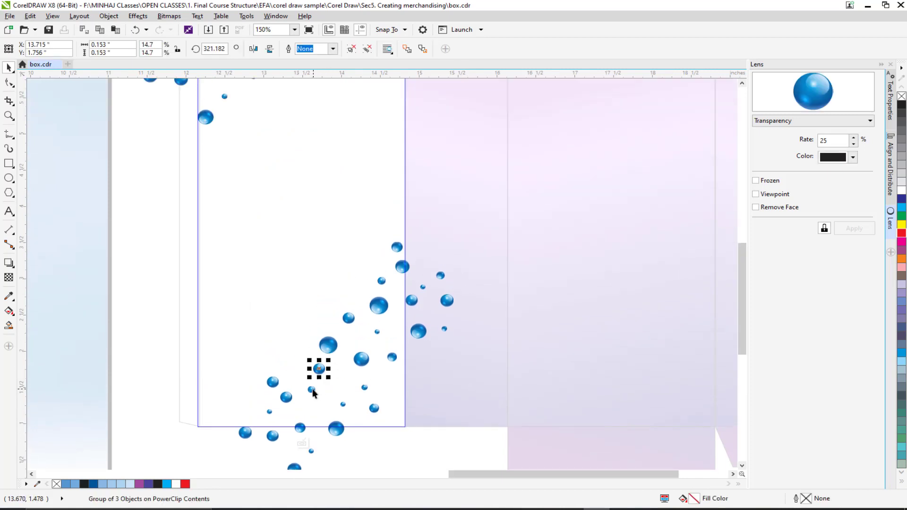
{"action": "left_click", "coordinate": [311, 388], "text": "shift"}
{"action": "right_click", "coordinate": [255, 269]}
{"action": "left_click_drag", "start_coordinate": [317, 369], "coordinate": [231, 348]}
{"action": "key", "text": "ctrl+r"}
{"action": "left_click_drag", "start_coordinate": [180, 241], "coordinate": [256, 208]}
{"action": "left_click", "coordinate": [152, 202]}
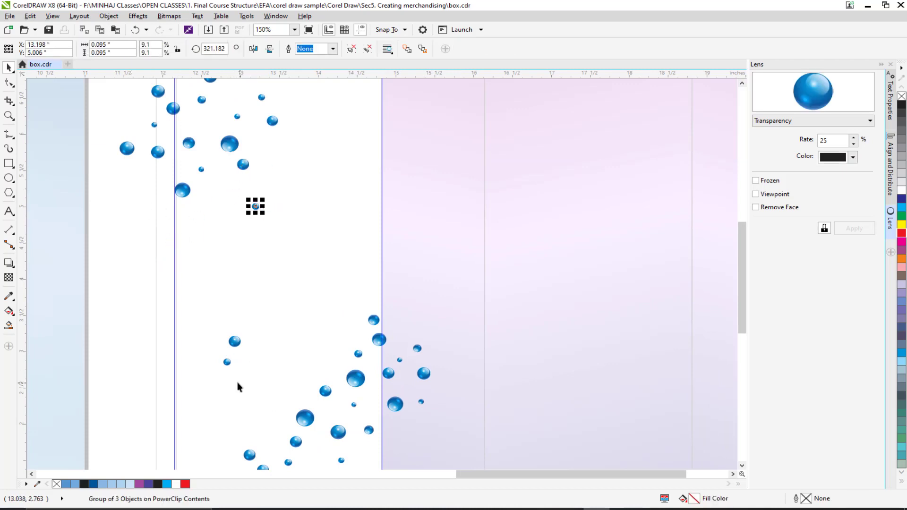
Step: Shift the tiny sphere in the panel's middle down and left, and copy the 0.153-inch middle sphere to the upper cluster's right end
{"action": "left_click_drag", "start_coordinate": [226, 360], "coordinate": [209, 380]}
{"action": "left_click", "coordinate": [112, 268]}
{"action": "scroll", "coordinate": [203, 281], "scroll_direction": "down", "scroll_amount": 1}
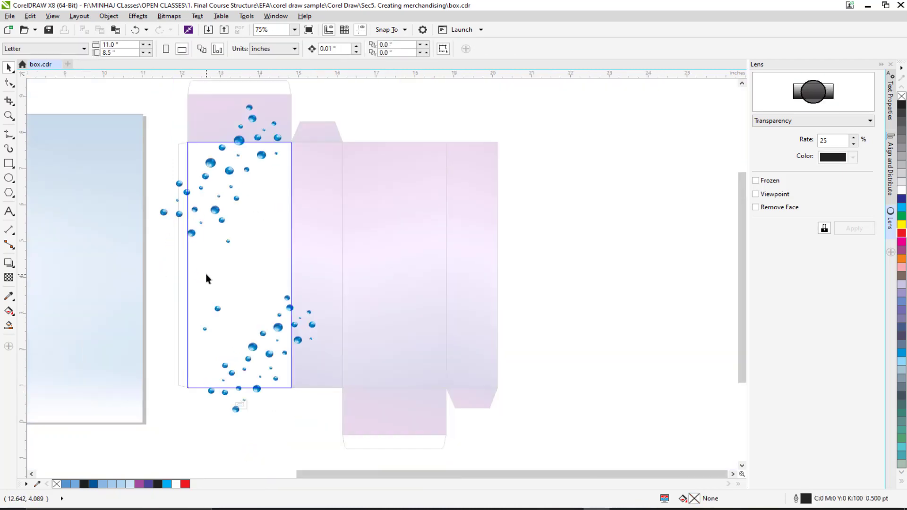
{"action": "left_click", "coordinate": [246, 173]}
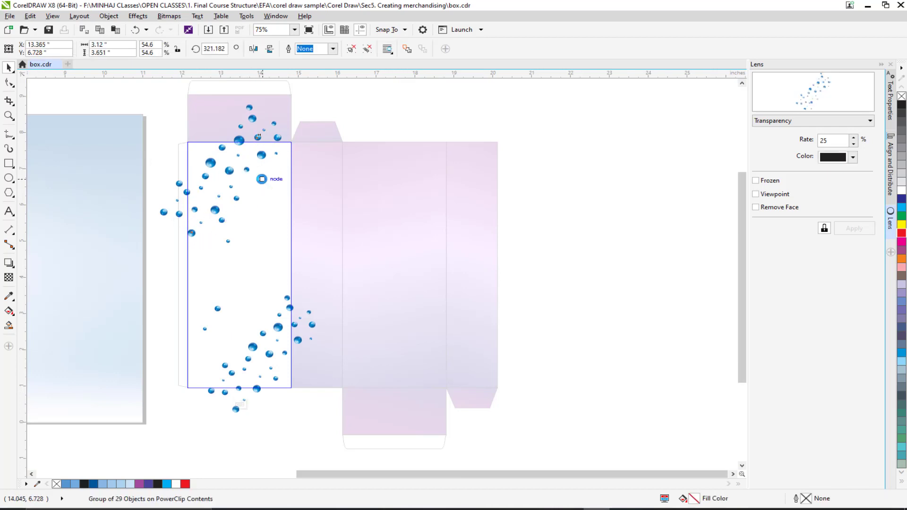
{"action": "left_click", "coordinate": [218, 310], "text": "ctrl"}
{"action": "left_click_drag", "start_coordinate": [217, 309], "coordinate": [264, 172]}
{"action": "right_click", "coordinate": [264, 171]}
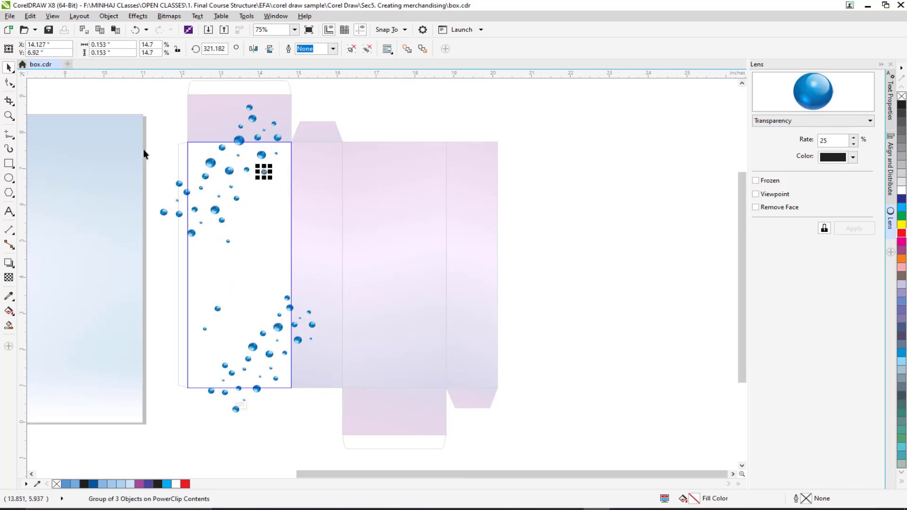
Step: Finish editing the first panel's PowerClip contents so the spheres are clipped to the panel
{"action": "left_click", "coordinate": [143, 149]}
{"action": "right_click", "coordinate": [209, 165]}
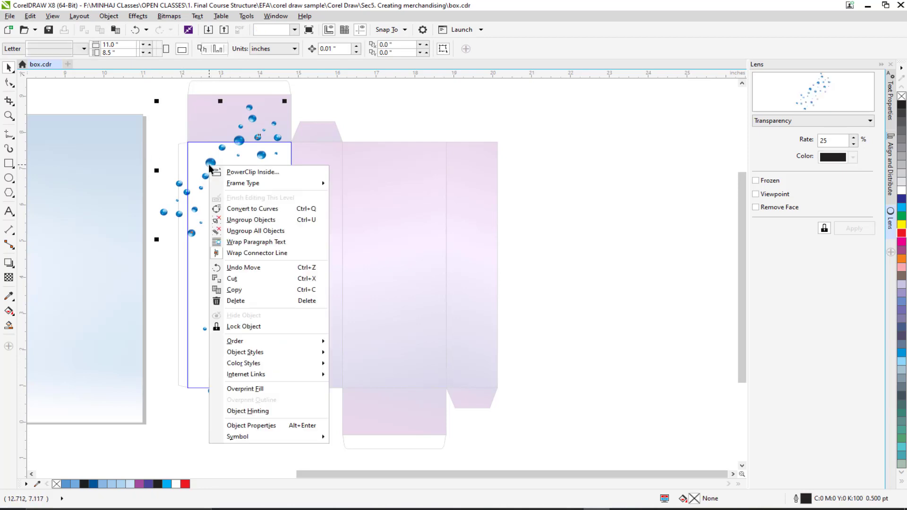
{"action": "left_click", "coordinate": [267, 197]}
{"action": "left_click", "coordinate": [174, 142]}
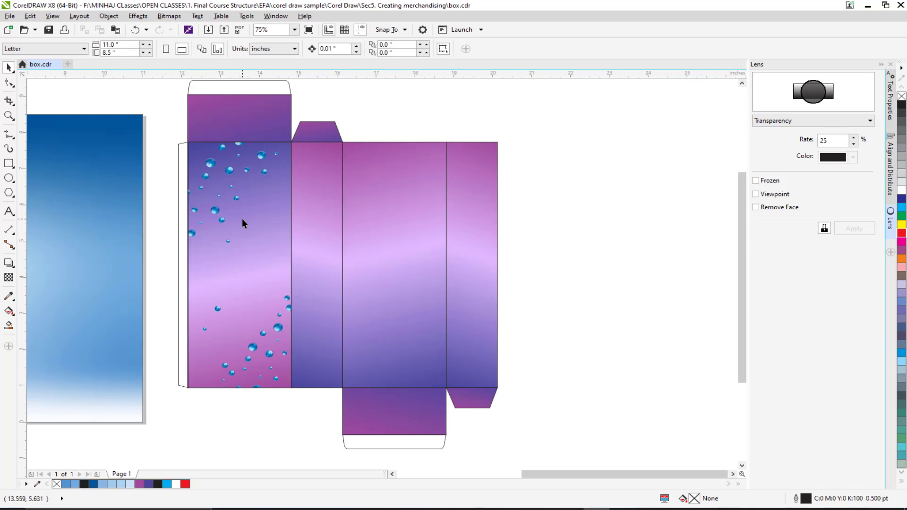
Step: Delete the plain third panel and put a copy of the sphere-decorated first panel in its place
{"action": "left_click", "coordinate": [372, 213]}
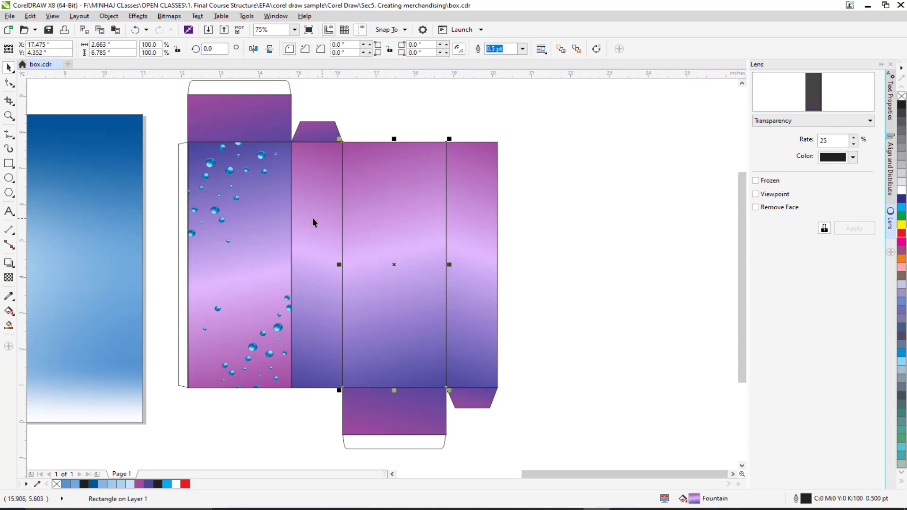
{"action": "key", "text": "Delete"}
{"action": "left_click", "coordinate": [254, 220]}
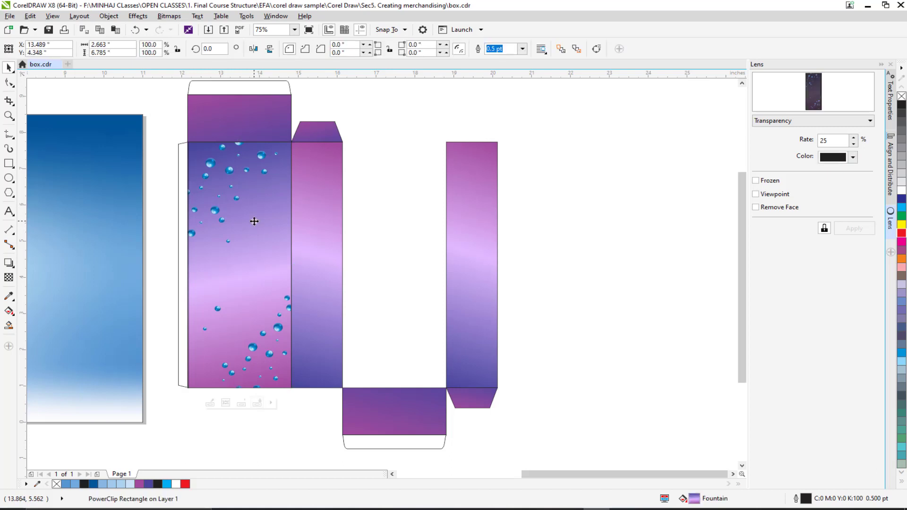
{"action": "left_click_drag", "start_coordinate": [292, 228], "coordinate": [398, 225]}
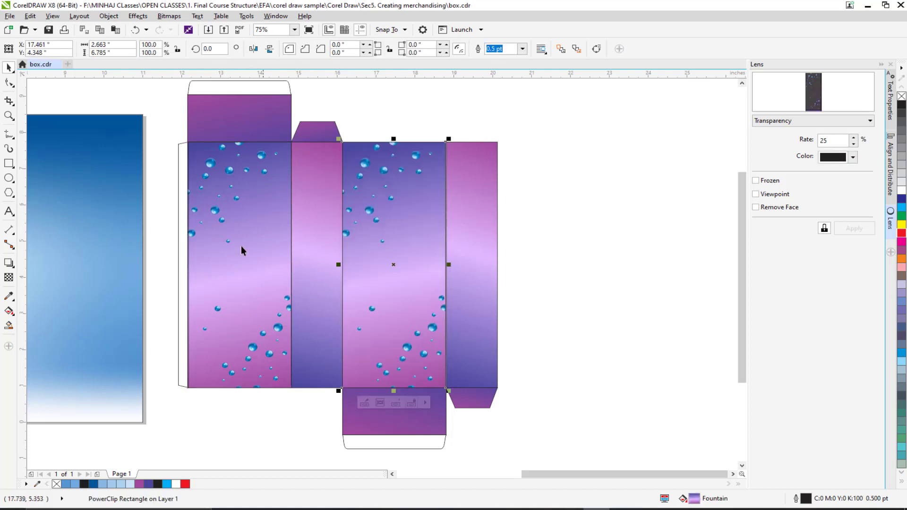
{"action": "left_click", "coordinate": [169, 196]}
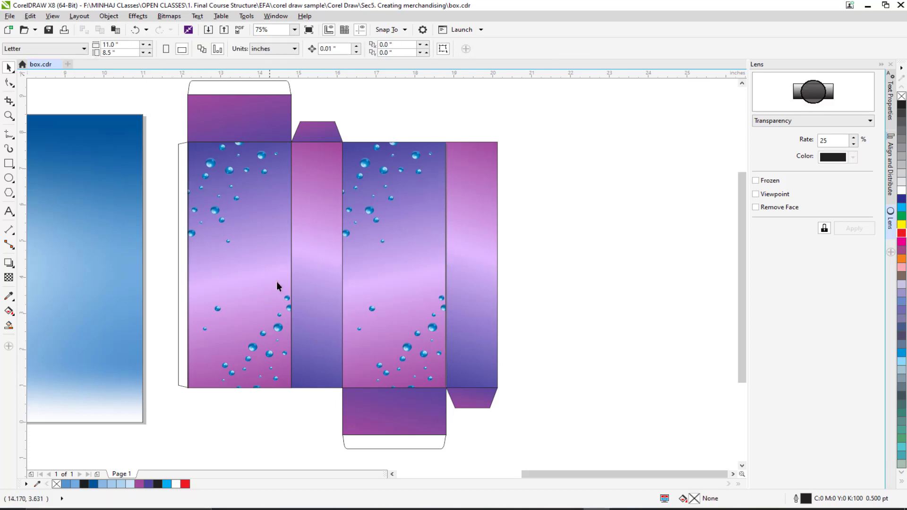
Step: Mirror the copied third panel horizontally so its sphere clusters face the opposite way
{"action": "right_click", "coordinate": [364, 201]}
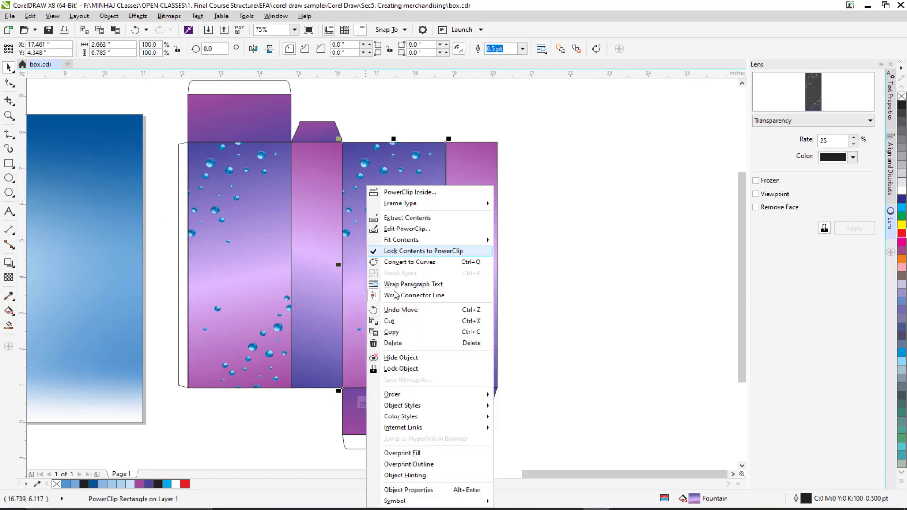
{"action": "left_click", "coordinate": [376, 148]}
{"action": "left_click", "coordinate": [263, 51]}
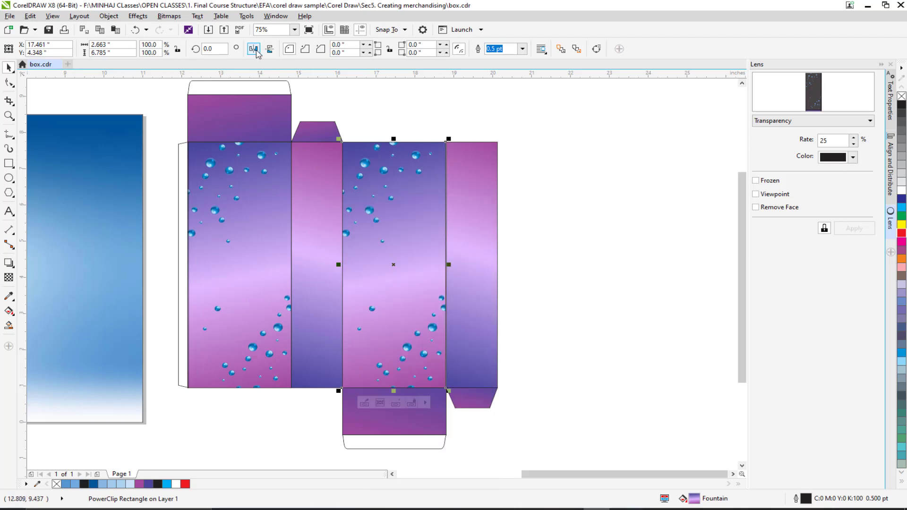
{"action": "left_click", "coordinate": [318, 96]}
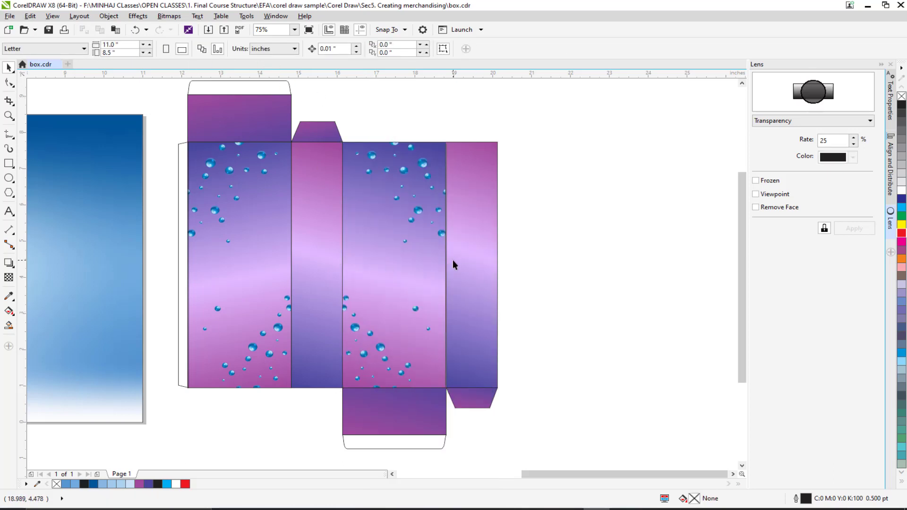
Step: Draw a circle about 2.31 inches in diameter across the middle of the first panel
{"action": "left_click_drag", "start_coordinate": [220, 279], "coordinate": [259, 331]}
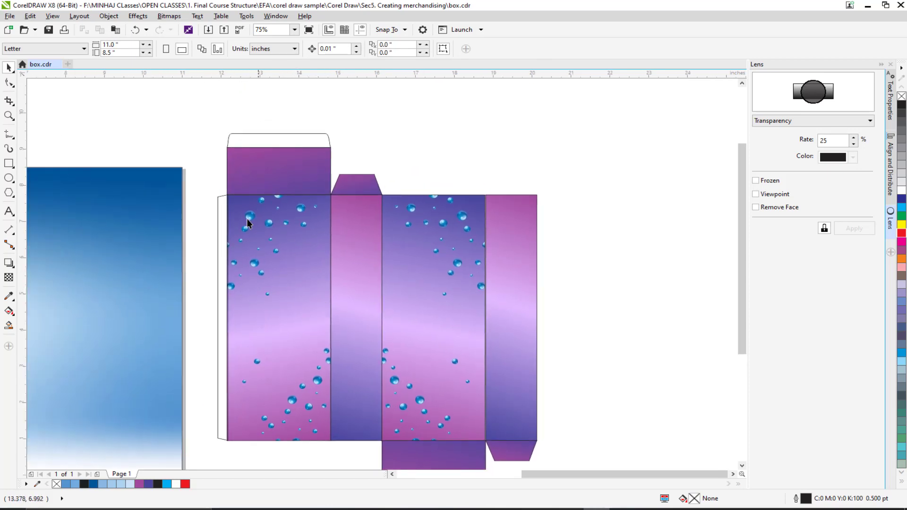
{"action": "left_click_drag", "start_coordinate": [212, 267], "coordinate": [419, 354]}
{"action": "left_click", "coordinate": [8, 178]}
{"action": "scroll", "coordinate": [288, 196], "scroll_direction": "up", "scroll_amount": 1}
{"action": "scroll", "coordinate": [376, 217], "scroll_direction": "up", "scroll_amount": 3}
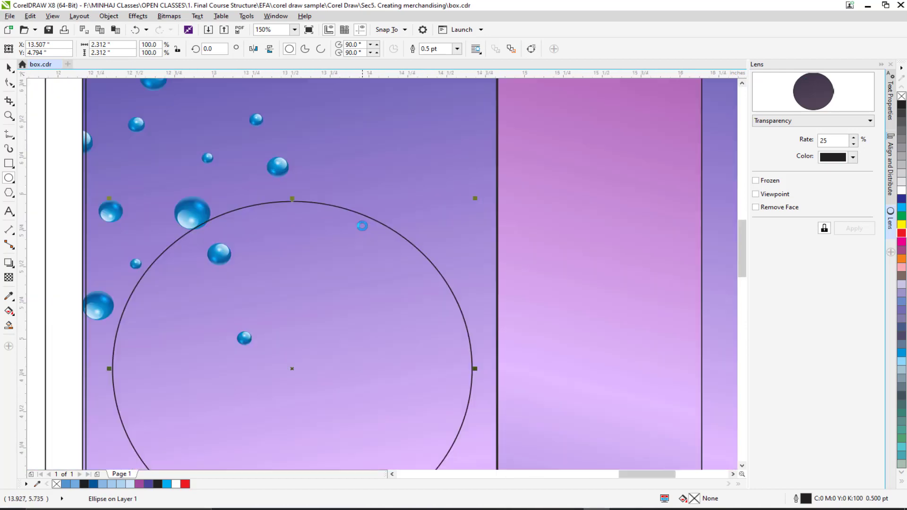
Step: Draw a smaller circle about 0.93 inches in diameter above and to the right of the large circle on the first panel
{"action": "left_click_drag", "start_coordinate": [312, 162], "coordinate": [391, 299]}
{"action": "scroll", "coordinate": [390, 300], "scroll_direction": "down", "scroll_amount": 3}
{"action": "scroll", "coordinate": [351, 322], "scroll_direction": "down", "scroll_amount": 2}
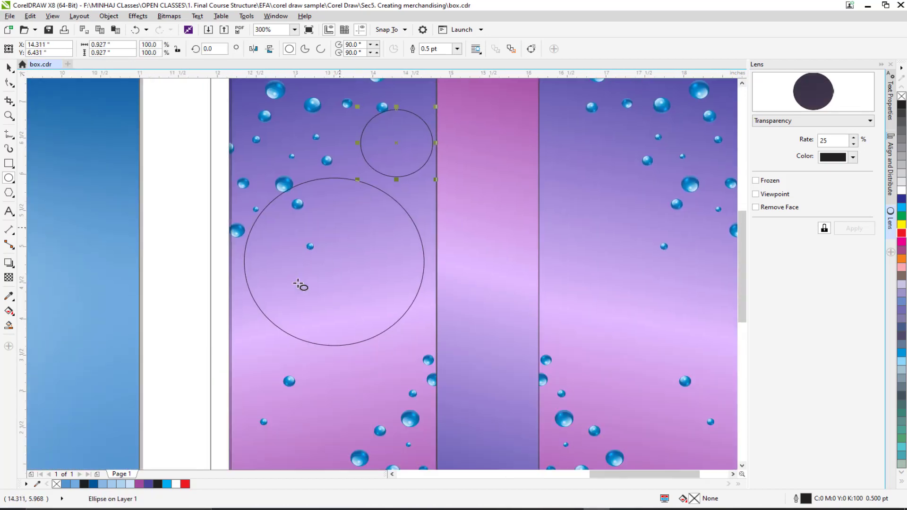
{"action": "scroll", "coordinate": [309, 281], "scroll_direction": "down", "scroll_amount": 2}
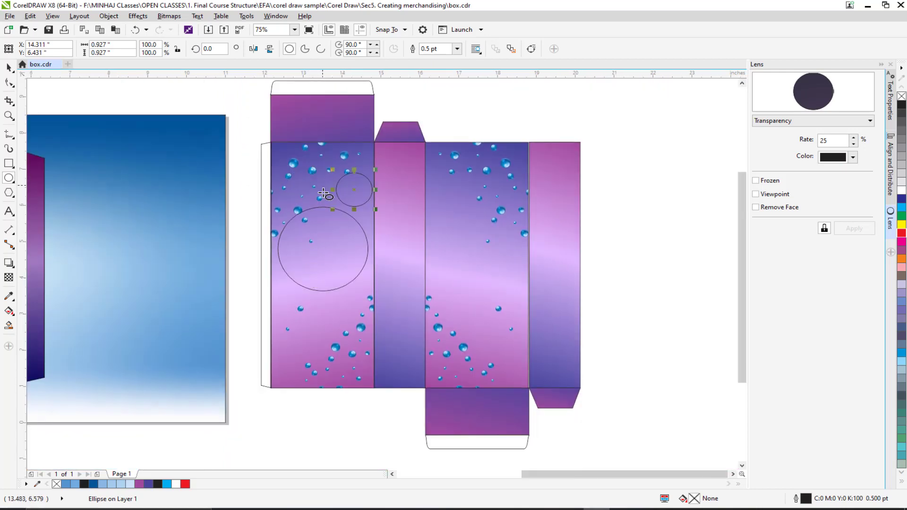
{"action": "scroll", "coordinate": [296, 291], "scroll_direction": "up", "scroll_amount": 2}
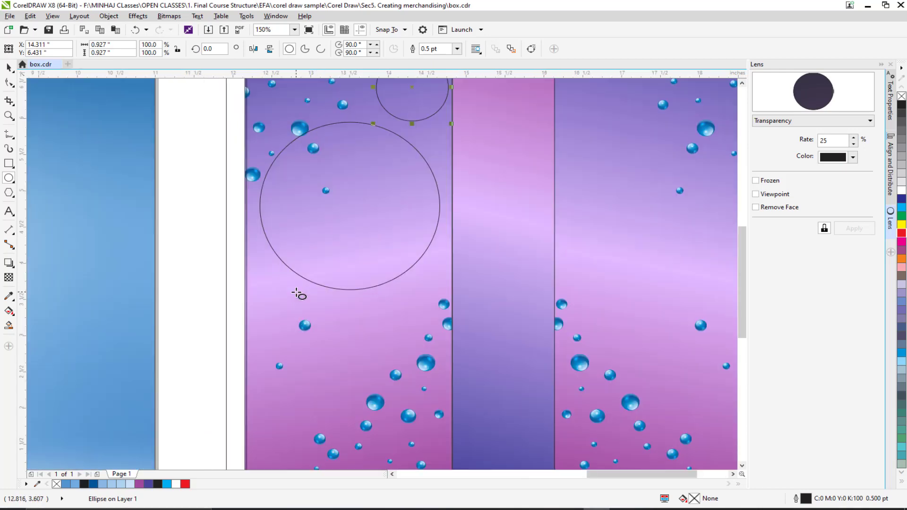